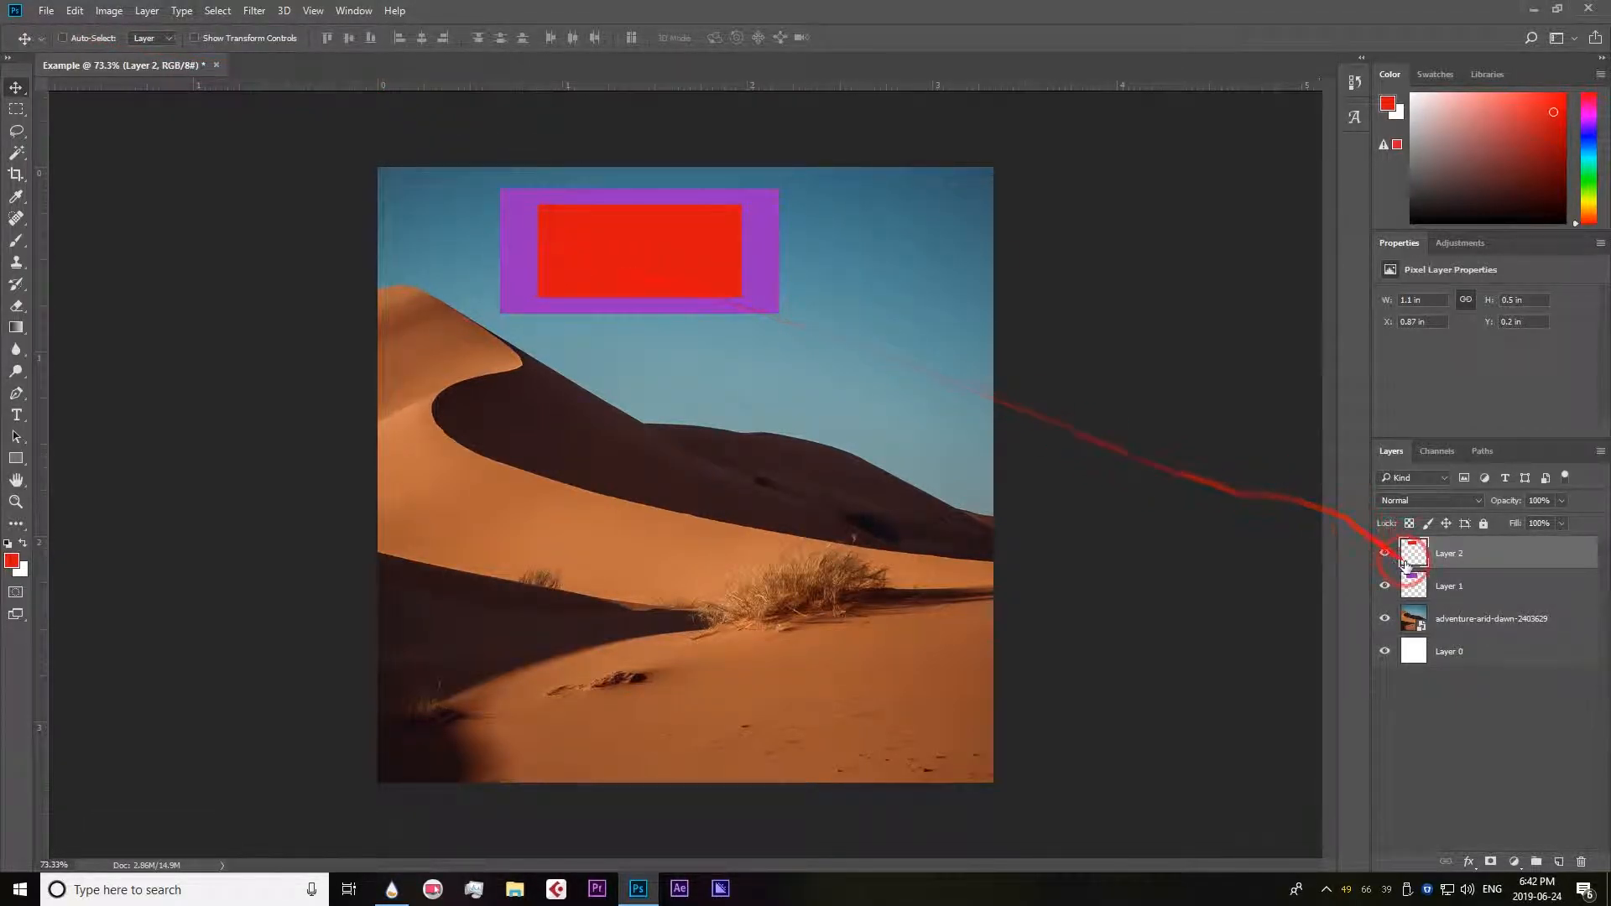
Move the purple rectangle on Layer 1 slightly to the right.
{"action": "left_click", "coordinate": [1447, 586]}
{"action": "left_click_drag", "start_coordinate": [747, 255], "coordinate": [776, 283]}
{"action": "left_click_drag", "start_coordinate": [852, 551], "coordinate": [769, 593]}
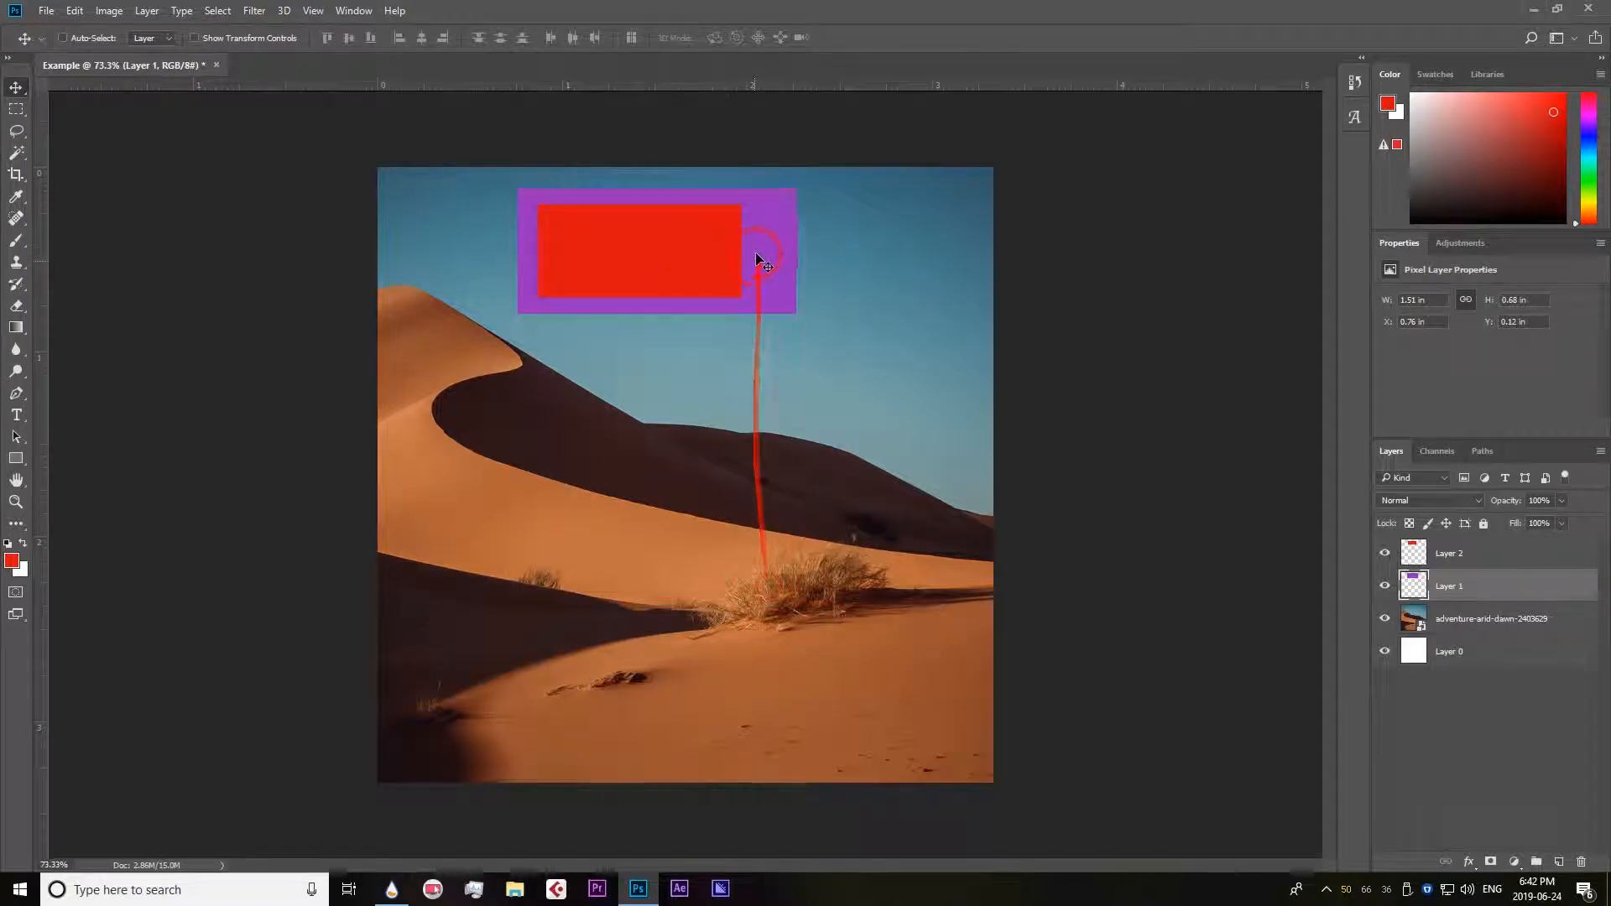
Enable Auto-Select for layers and move the purple rectangle to the image's upper-right corner and the red one to the top edge.
{"action": "left_click", "coordinate": [63, 38]}
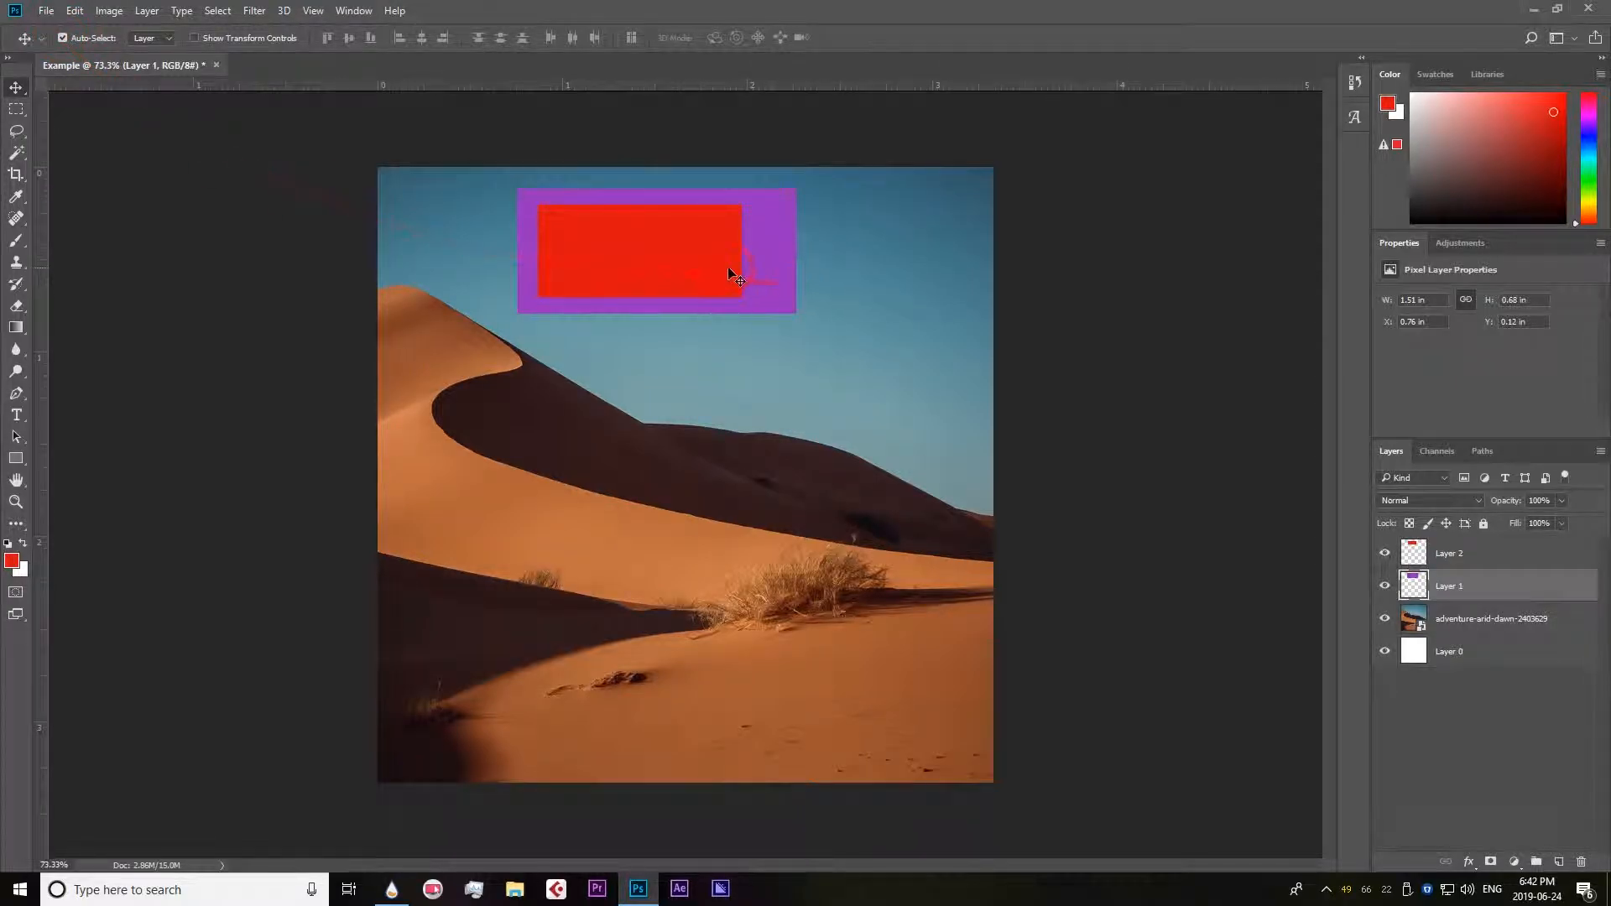
{"action": "left_click_drag", "start_coordinate": [749, 270], "coordinate": [940, 247]}
{"action": "left_click_drag", "start_coordinate": [664, 269], "coordinate": [636, 232]}
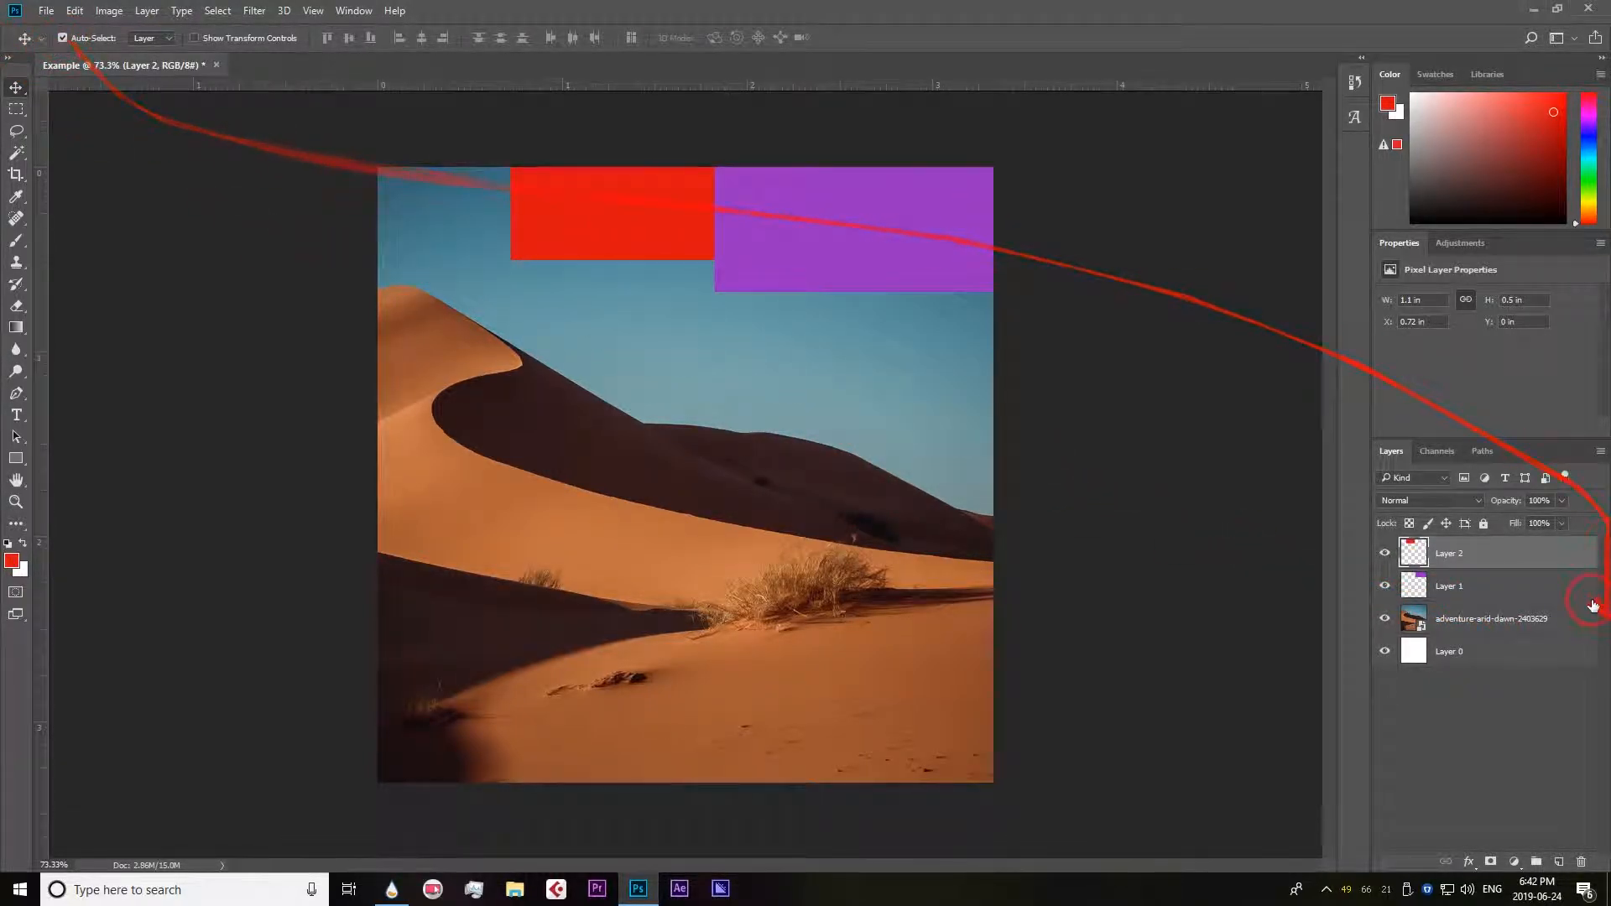
{"action": "left_click", "coordinate": [1501, 581]}
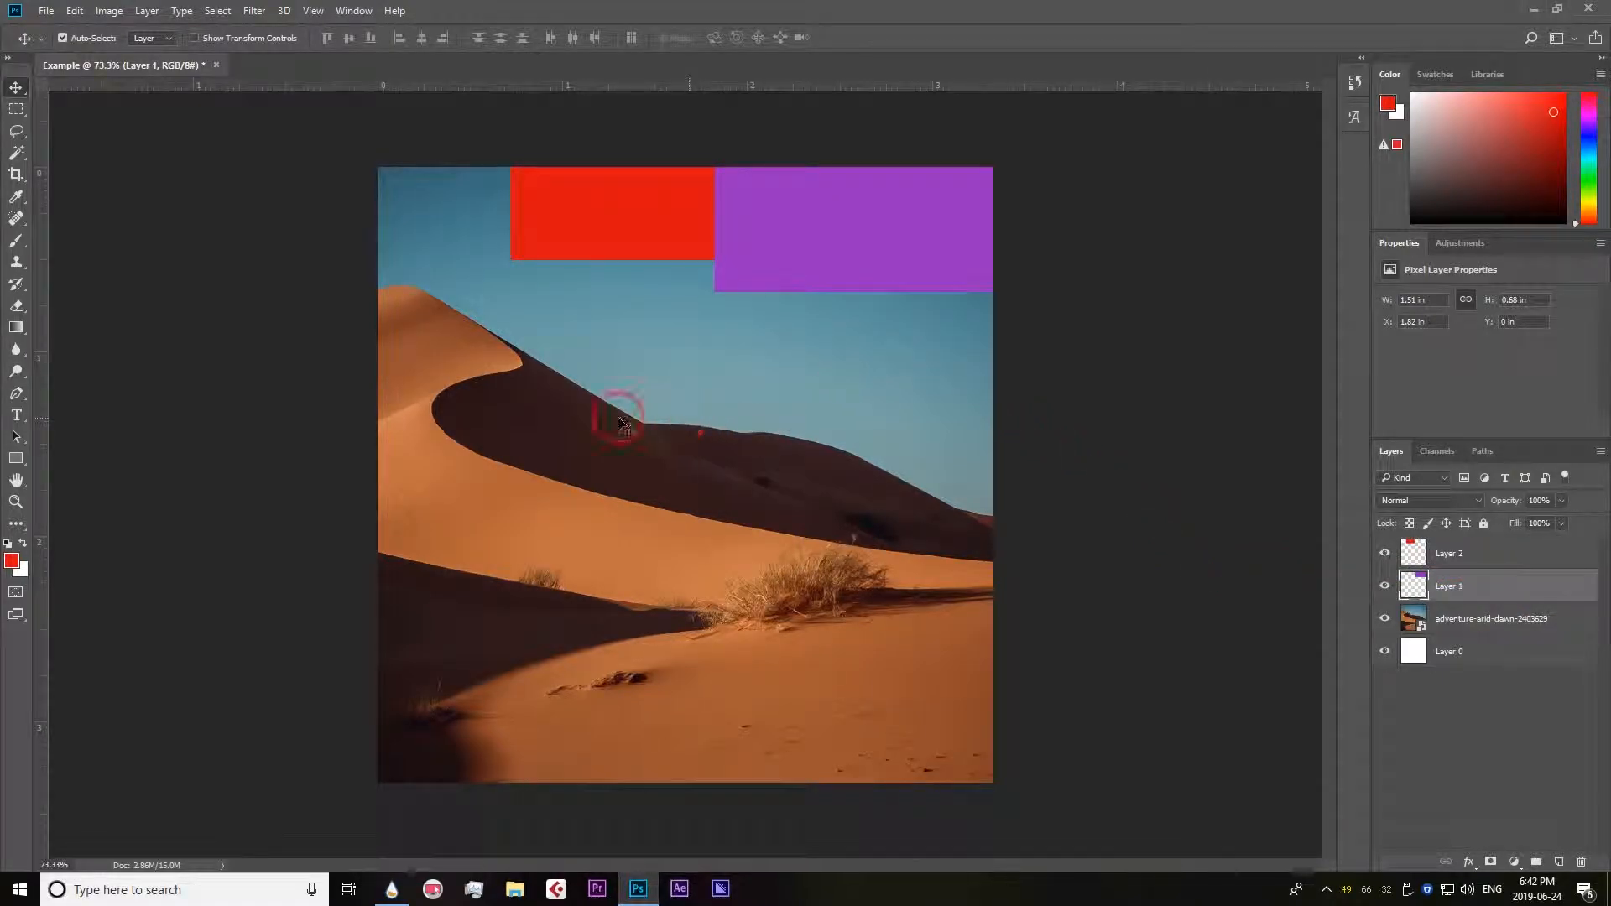
Activate the freehand Lasso tool.
{"action": "left_click", "coordinate": [17, 130]}
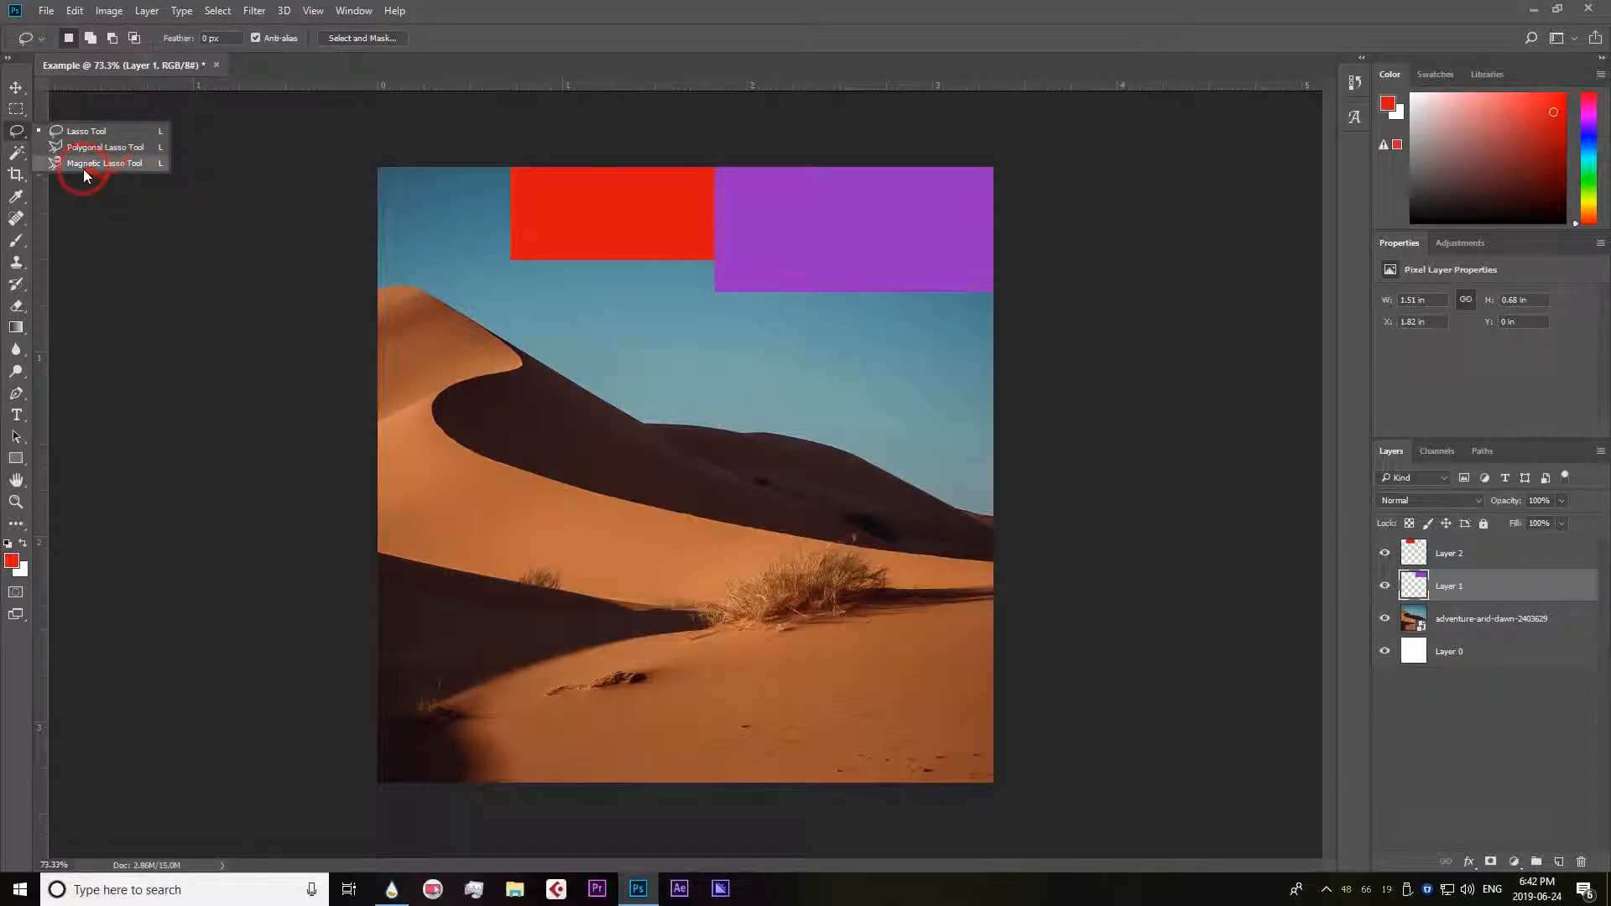
{"action": "left_click", "coordinate": [98, 133]}
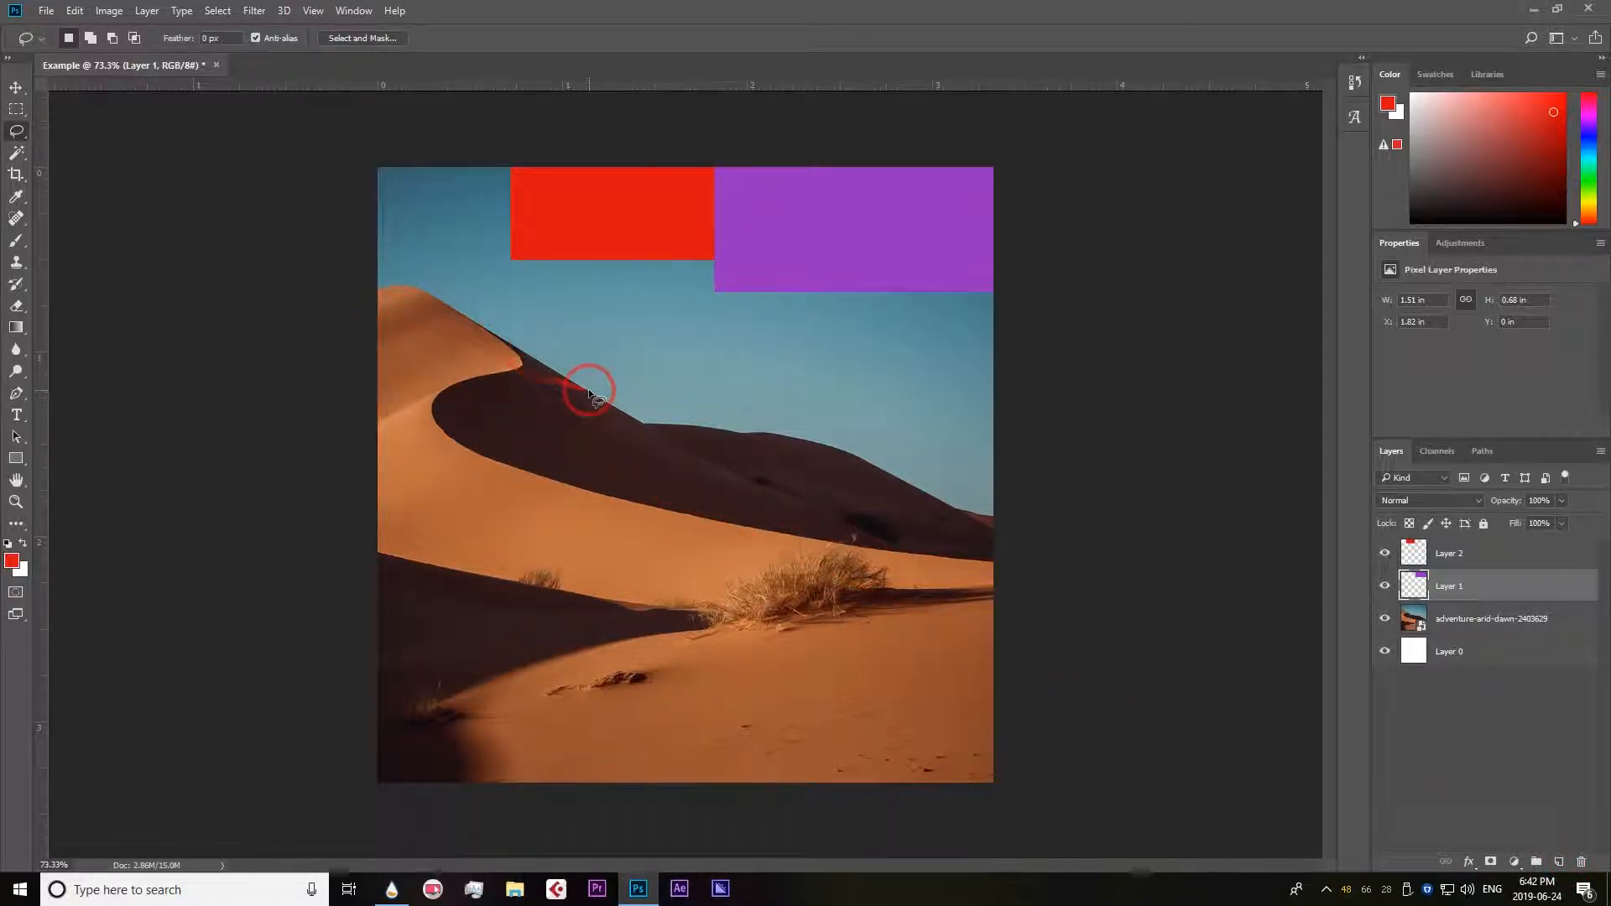
{"action": "right_click", "coordinate": [17, 135]}
{"action": "left_click", "coordinate": [85, 135]}
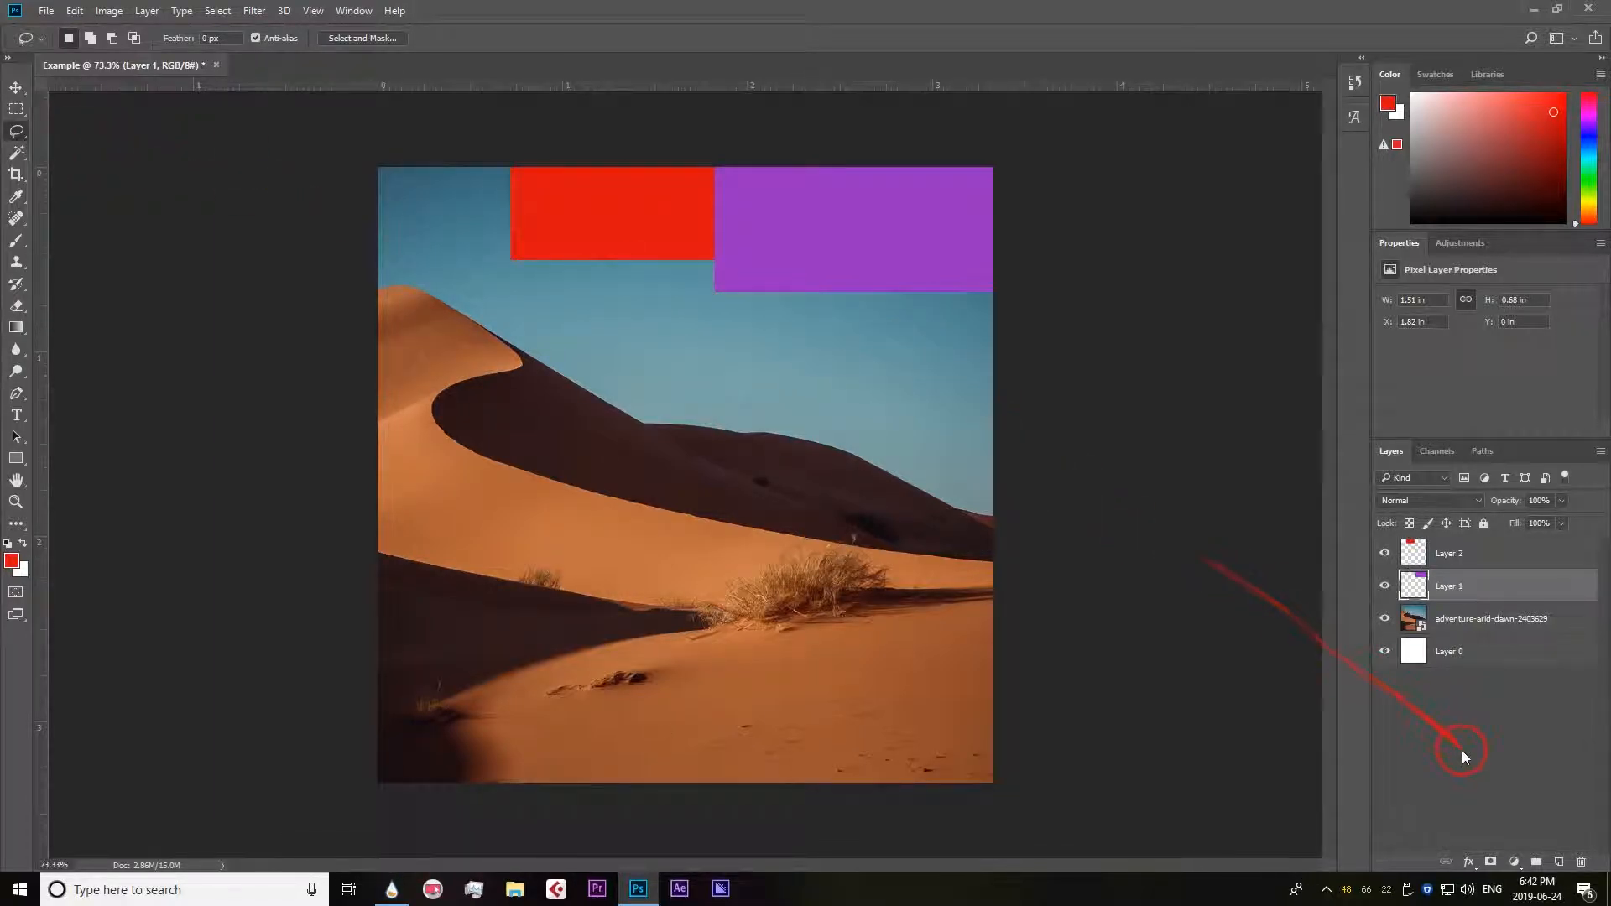
Delete Layer 1 and Layer 2, which hold the purple and red rectangles.
{"action": "left_click", "coordinate": [1581, 862]}
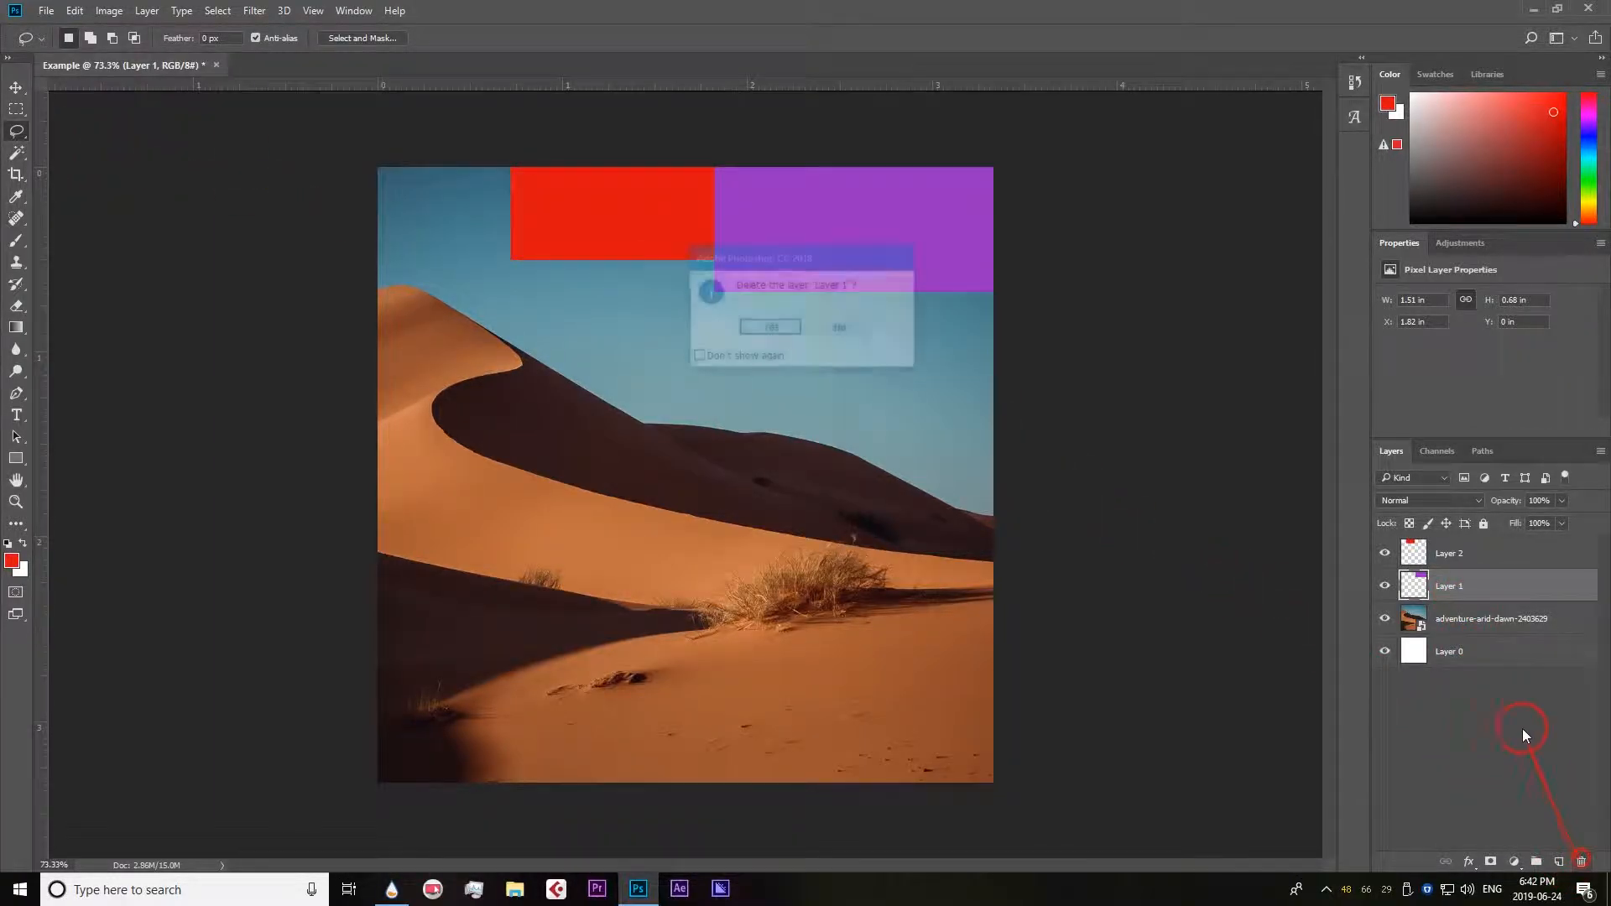
{"action": "left_click", "coordinate": [759, 327]}
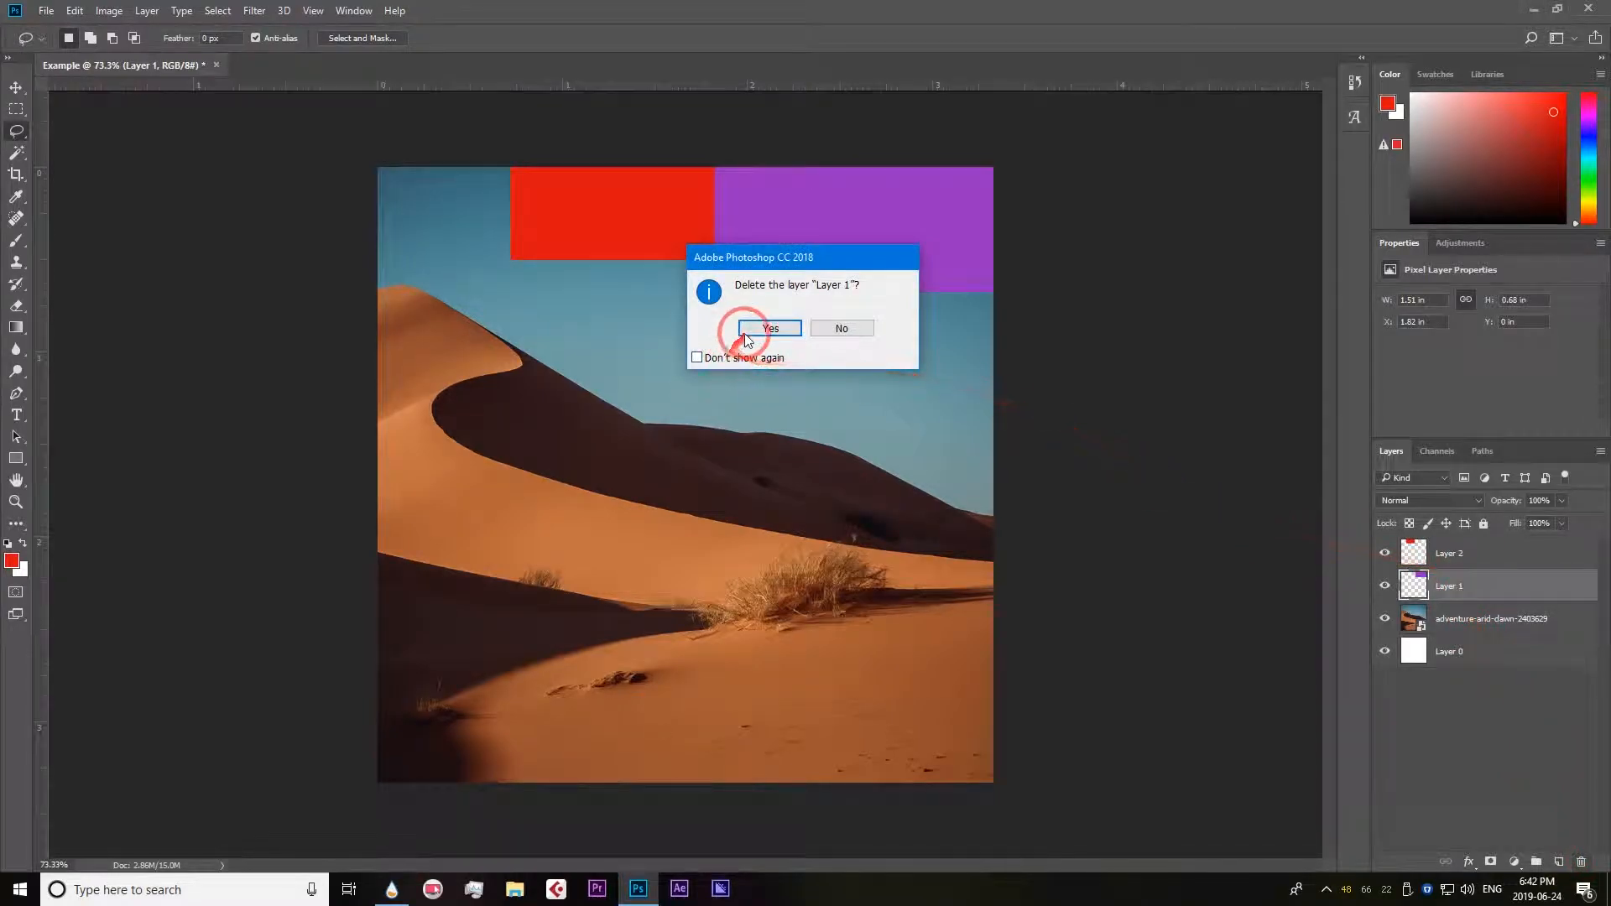
{"action": "left_click", "coordinate": [1547, 553]}
{"action": "left_click", "coordinate": [1583, 863]}
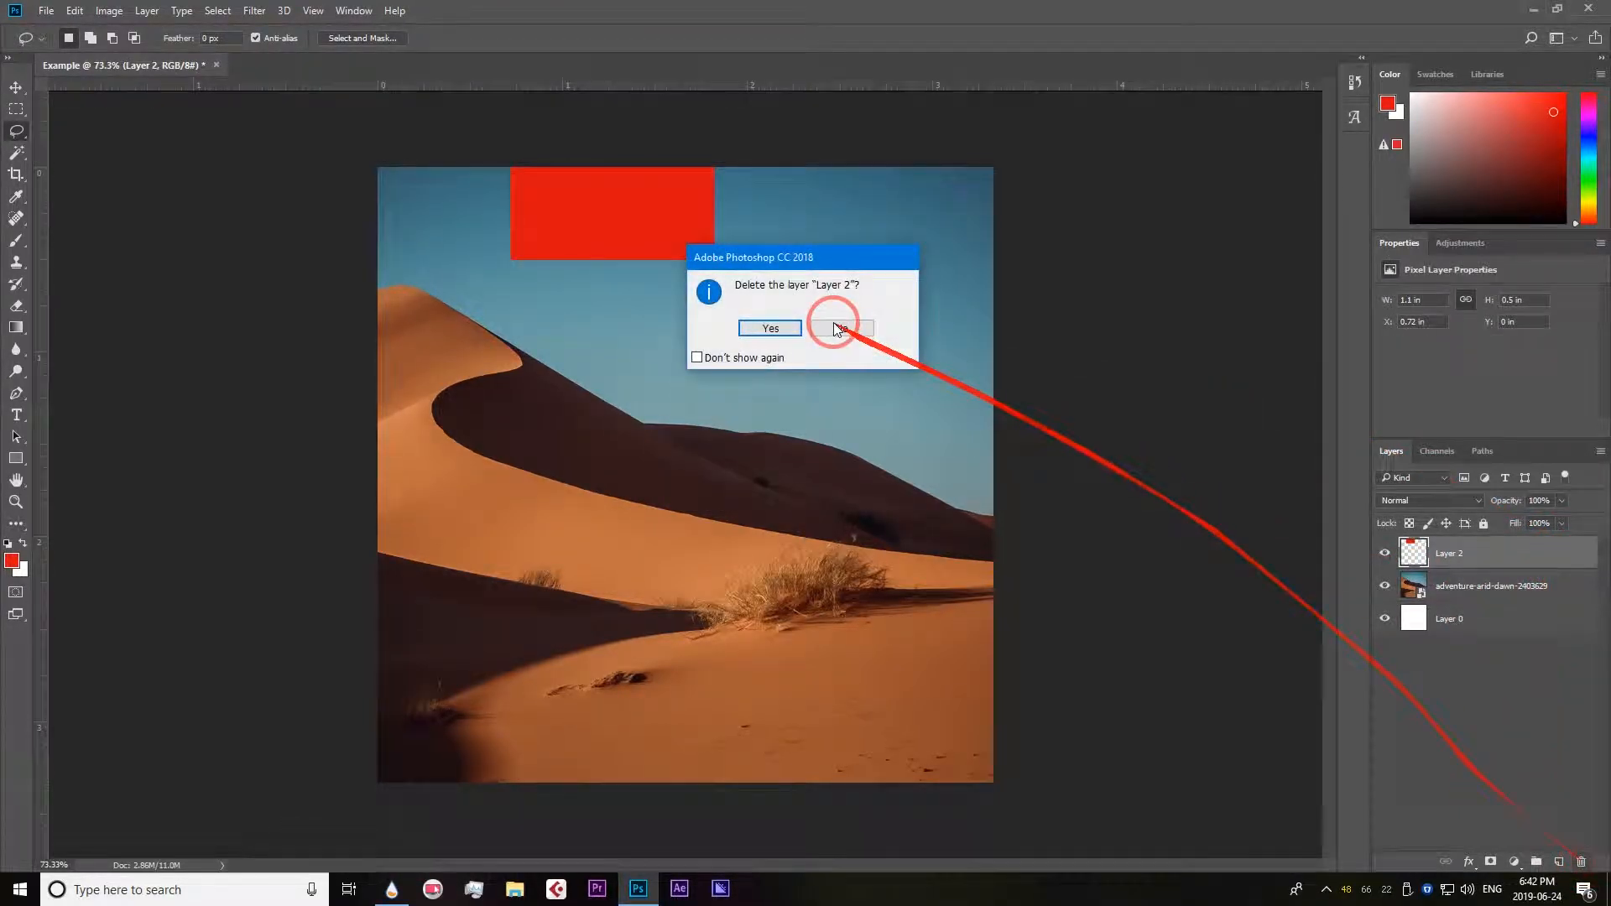
{"action": "left_click", "coordinate": [745, 326]}
Outline part of the left dune freehand with the Lasso tool and copy the selection to a new layer.
{"action": "right_click", "coordinate": [18, 136]}
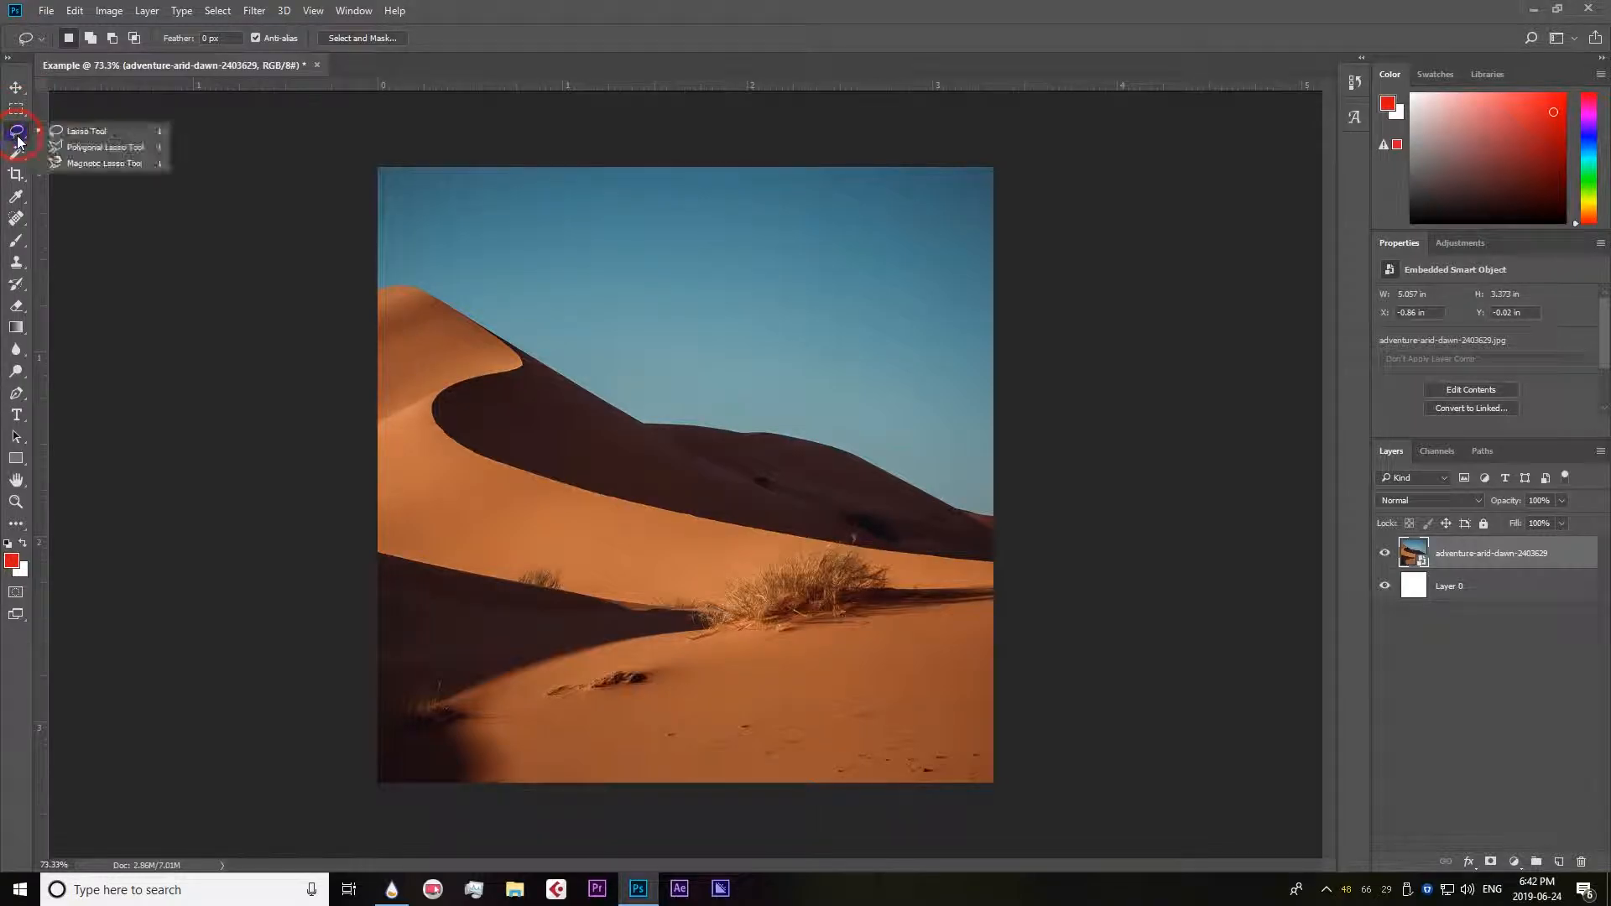
{"action": "left_click", "coordinate": [59, 133]}
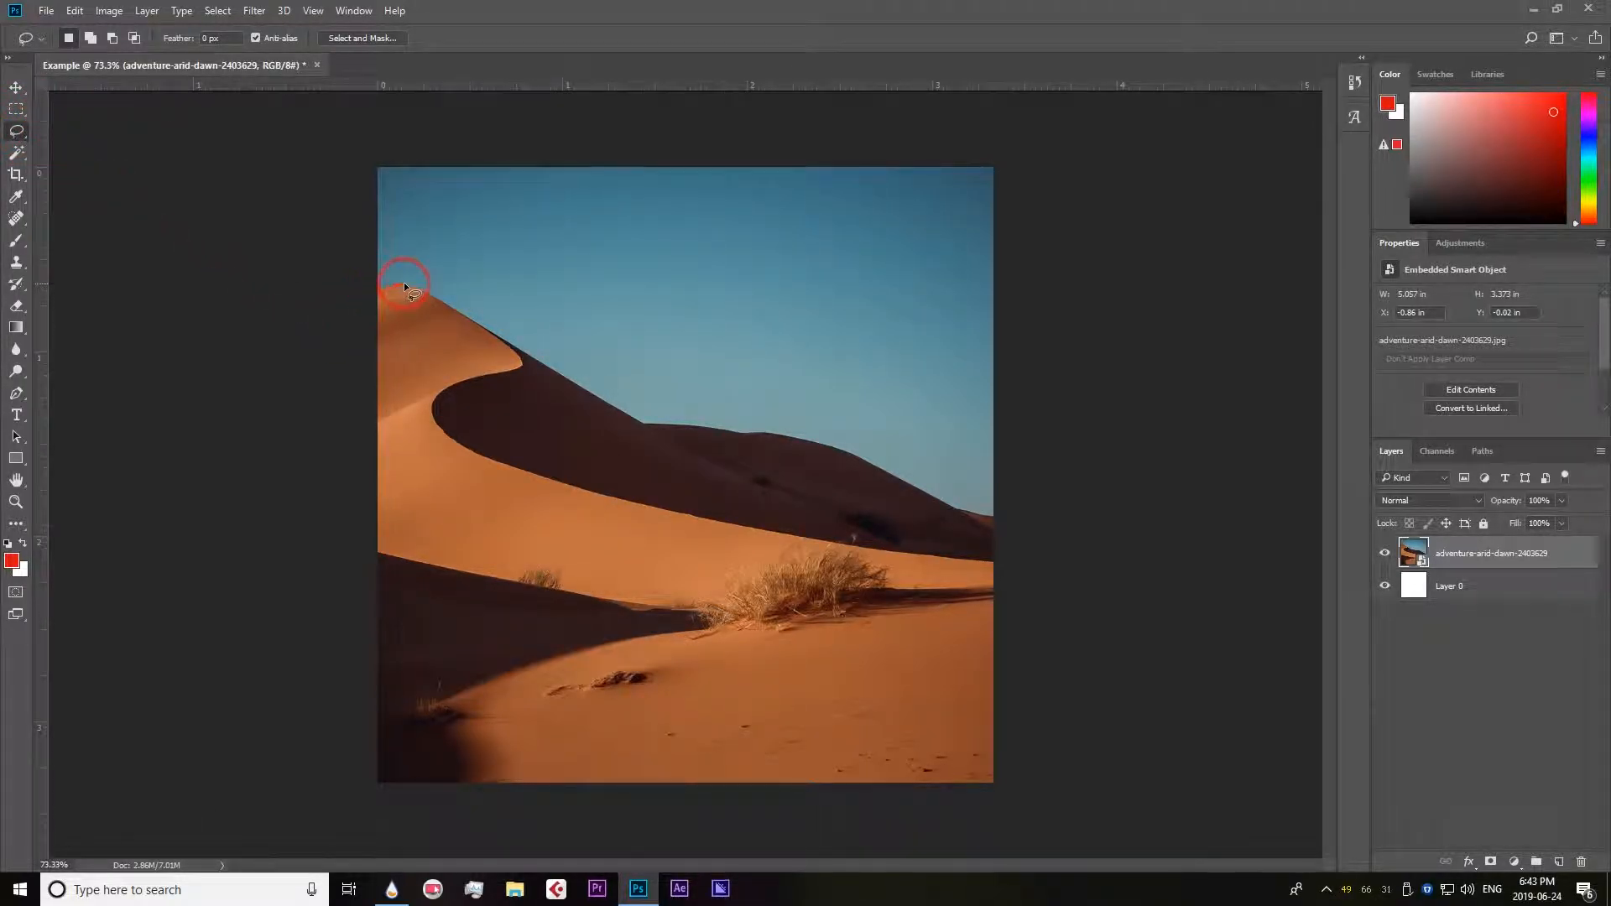
{"action": "left_click_drag", "start_coordinate": [380, 288], "coordinate": [431, 292]}
{"action": "mouse_move", "coordinate": [534, 356]}
{"action": "left_mouse_down"}
{"action": "mouse_move", "coordinate": [678, 475]}
{"action": "mouse_move", "coordinate": [617, 563]}
{"action": "mouse_move", "coordinate": [522, 586]}
{"action": "mouse_move", "coordinate": [445, 448]}
{"action": "mouse_move", "coordinate": [376, 385]}
{"action": "mouse_move", "coordinate": [380, 286]}
{"action": "left_mouse_up"}
{"action": "key", "text": "ctrl+j"}
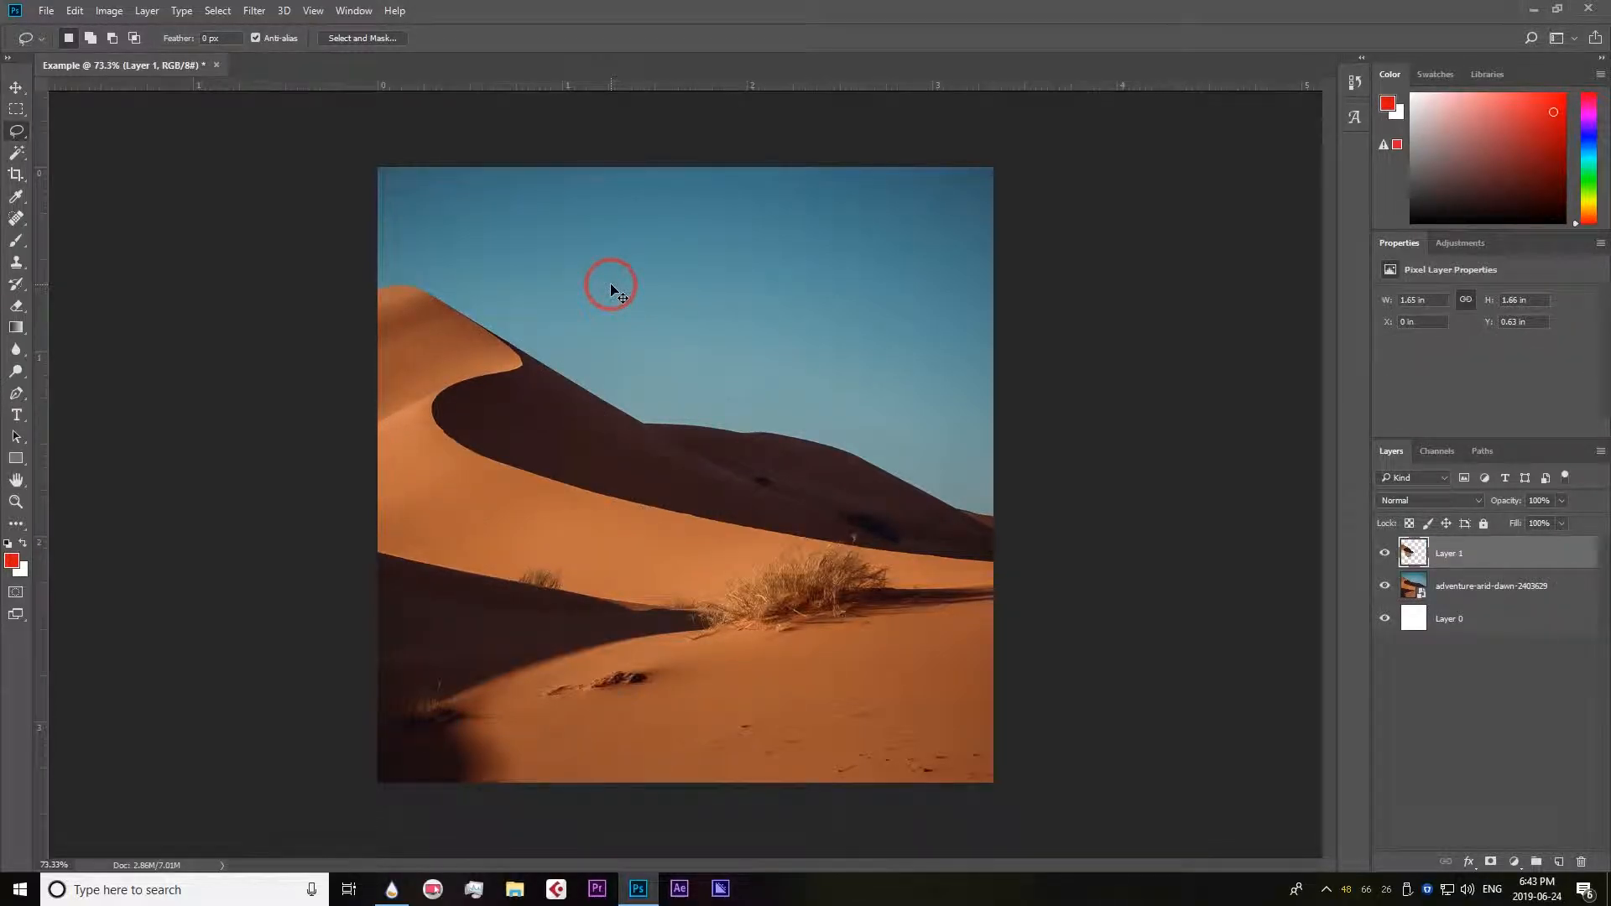
Hide the desert photo layer to inspect the copied dune piece, and undo back to the photo without a selection.
{"action": "left_click", "coordinate": [1408, 565]}
{"action": "left_click", "coordinate": [1387, 587]}
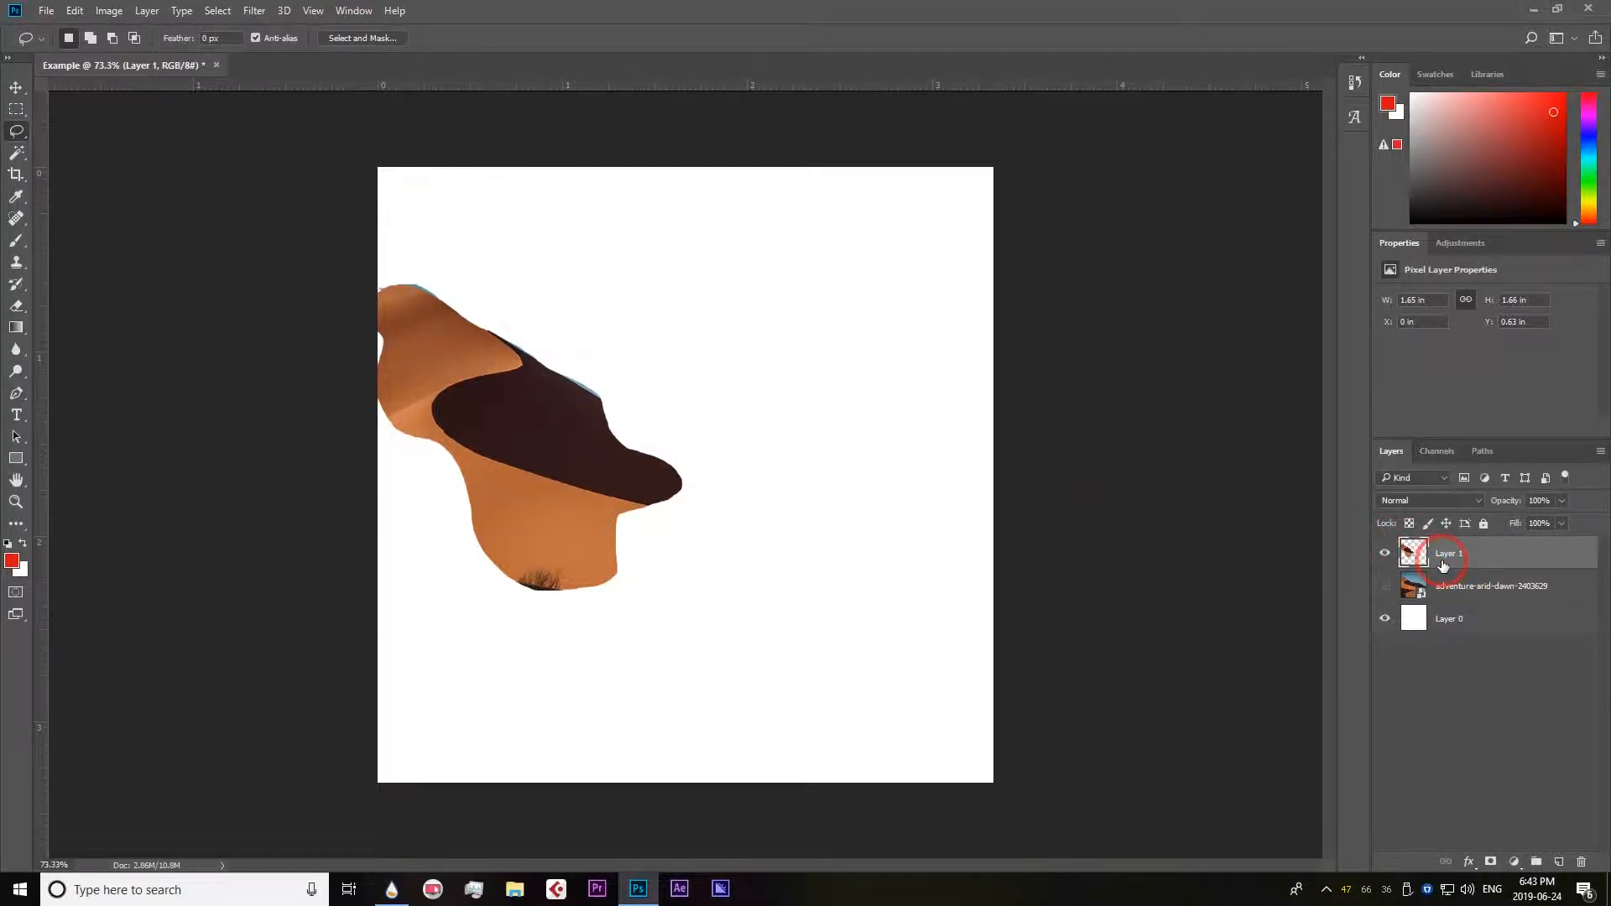
{"action": "key", "text": "ctrl+z"}
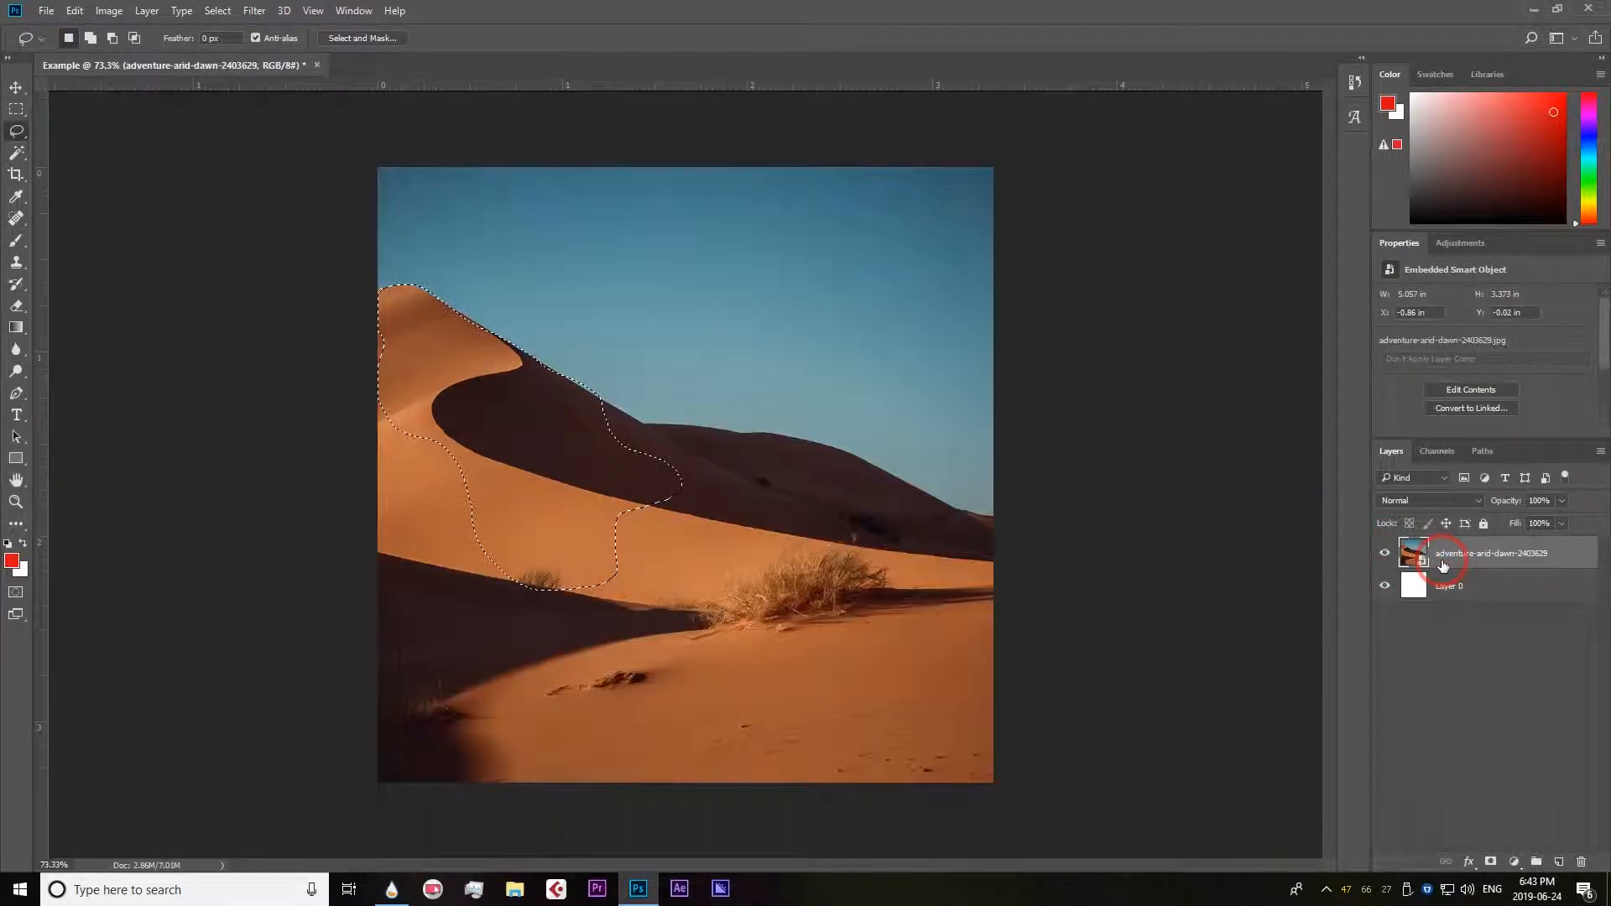
{"action": "left_click", "coordinate": [386, 305]}
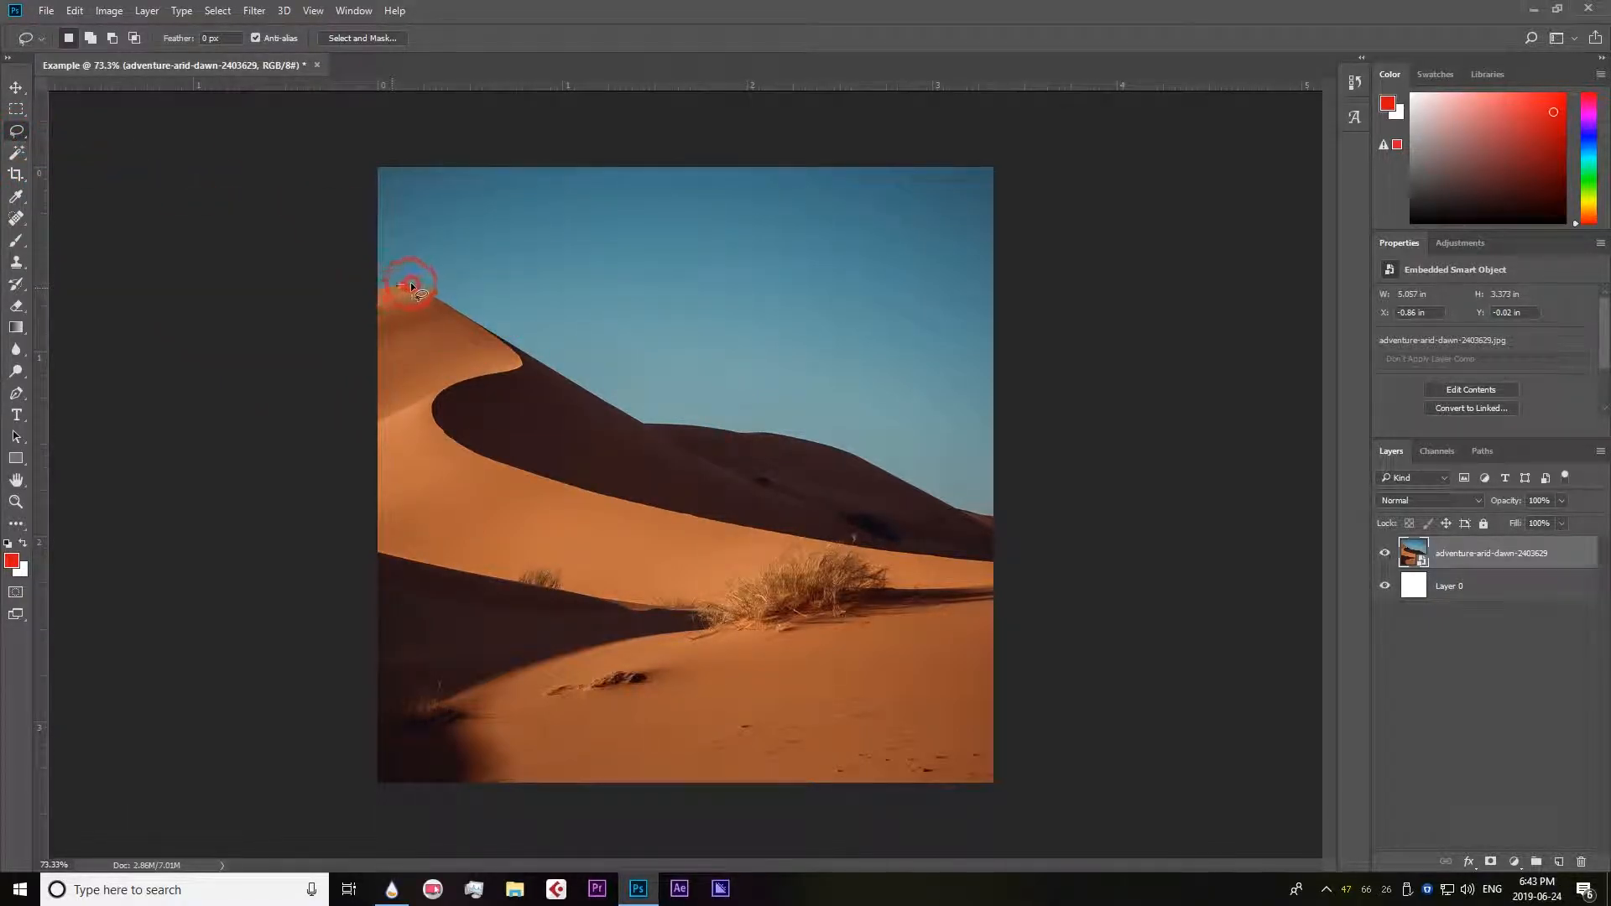
Lasso the sunlit dune and the foreground along the shadow edge and copy the selection to a new layer.
{"action": "left_click_drag", "start_coordinate": [521, 349], "coordinate": [436, 408]}
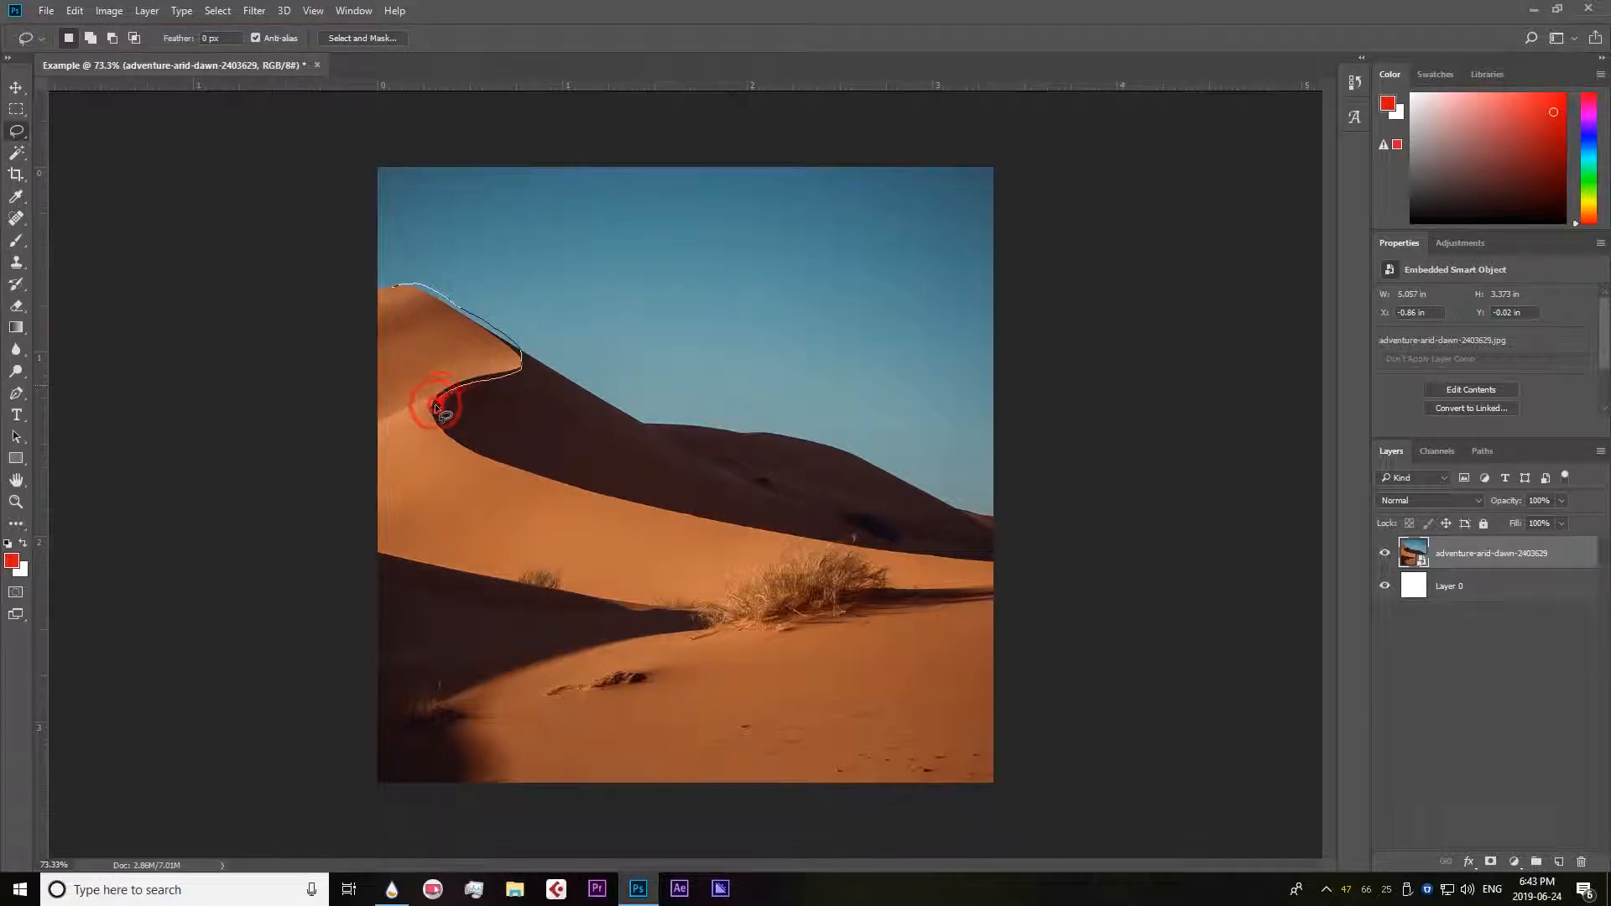
{"action": "left_click_drag", "start_coordinate": [840, 534], "coordinate": [995, 567]}
{"action": "mouse_move", "coordinate": [999, 628]}
{"action": "left_mouse_down"}
{"action": "mouse_move", "coordinate": [1019, 802]}
{"action": "mouse_move", "coordinate": [893, 817]}
{"action": "mouse_move", "coordinate": [337, 806]}
{"action": "mouse_move", "coordinate": [289, 570]}
{"action": "mouse_move", "coordinate": [286, 366]}
{"action": "mouse_move", "coordinate": [302, 306]}
{"action": "mouse_move", "coordinate": [407, 284]}
{"action": "left_mouse_up"}
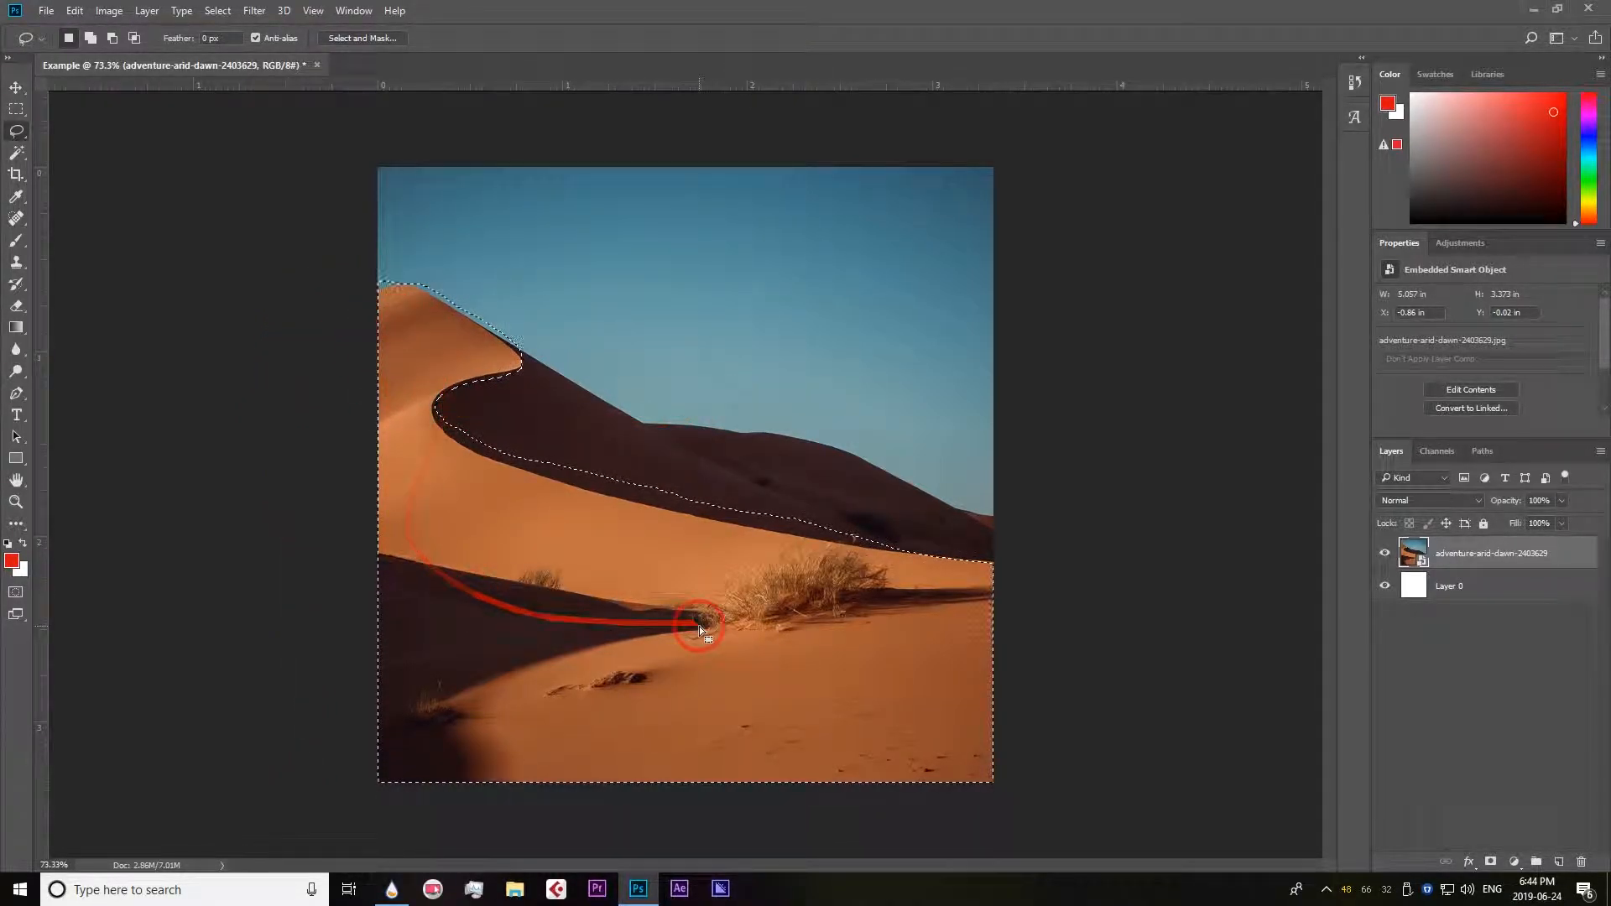
{"action": "key", "text": "ctrl+j"}
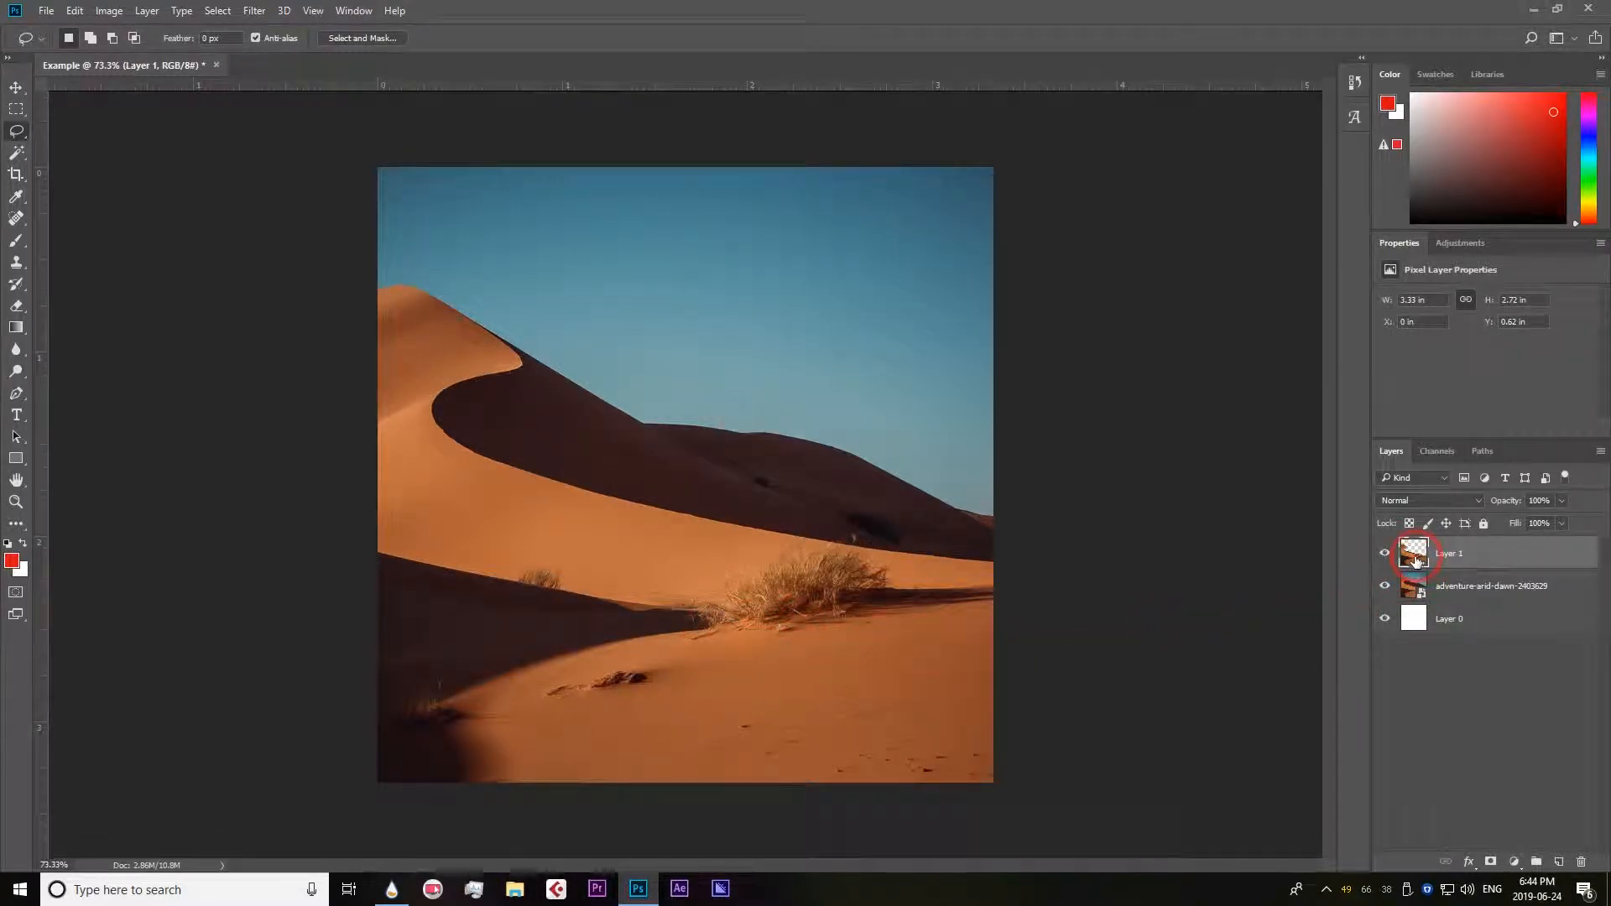
Hide and show the desert photo layer to inspect the cutout, and delete Layer 1.
{"action": "left_click", "coordinate": [1382, 590]}
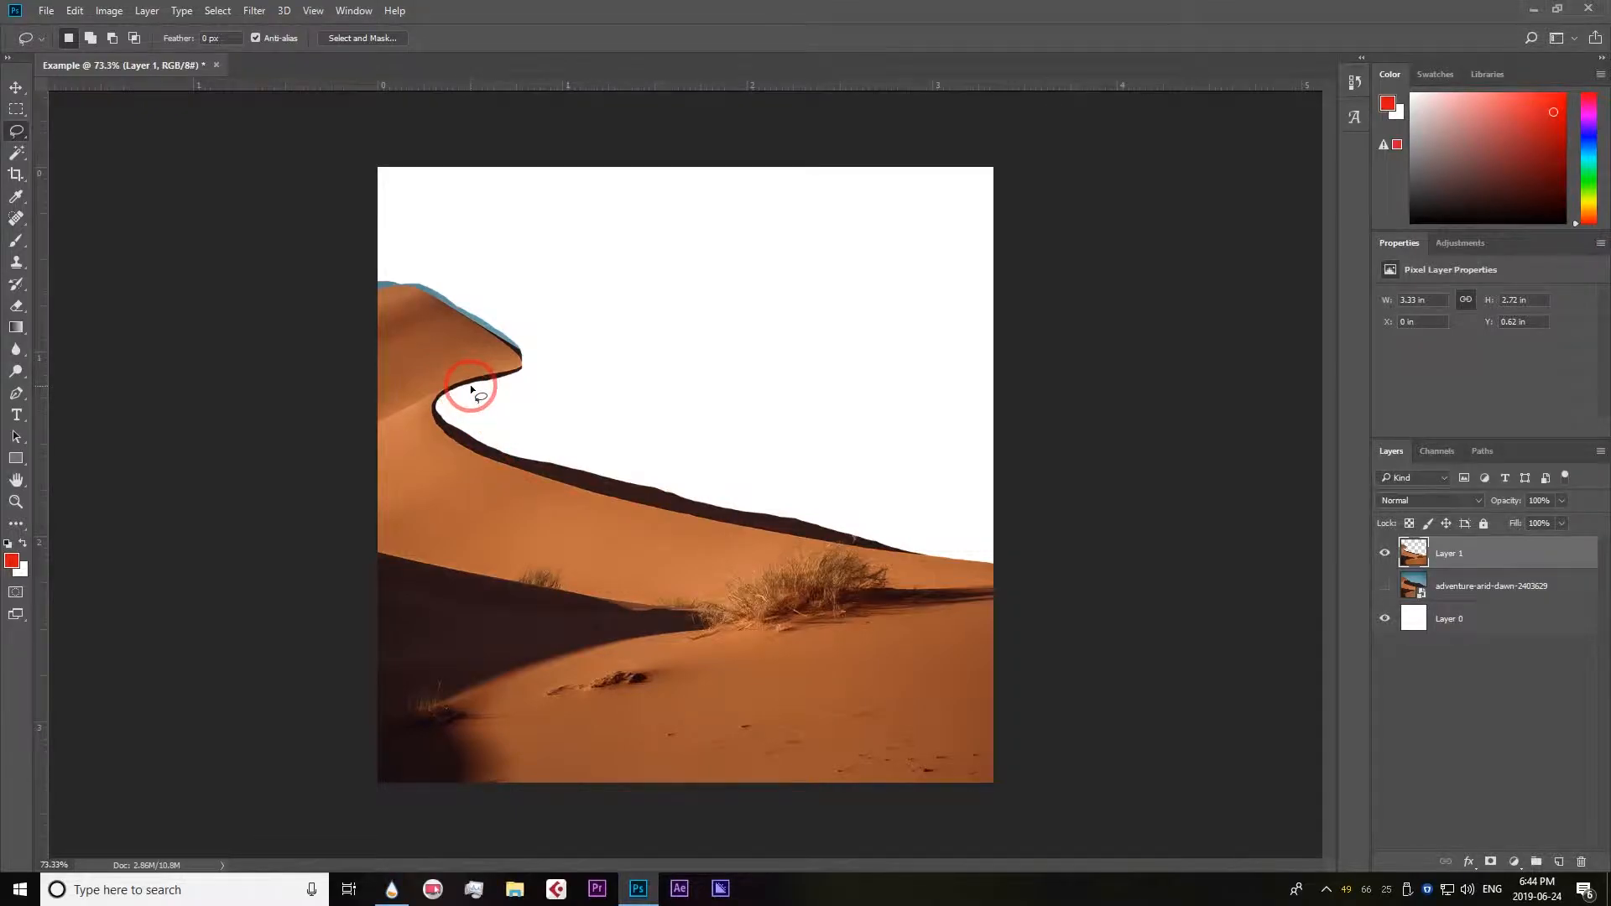
{"action": "left_click", "coordinate": [1385, 587]}
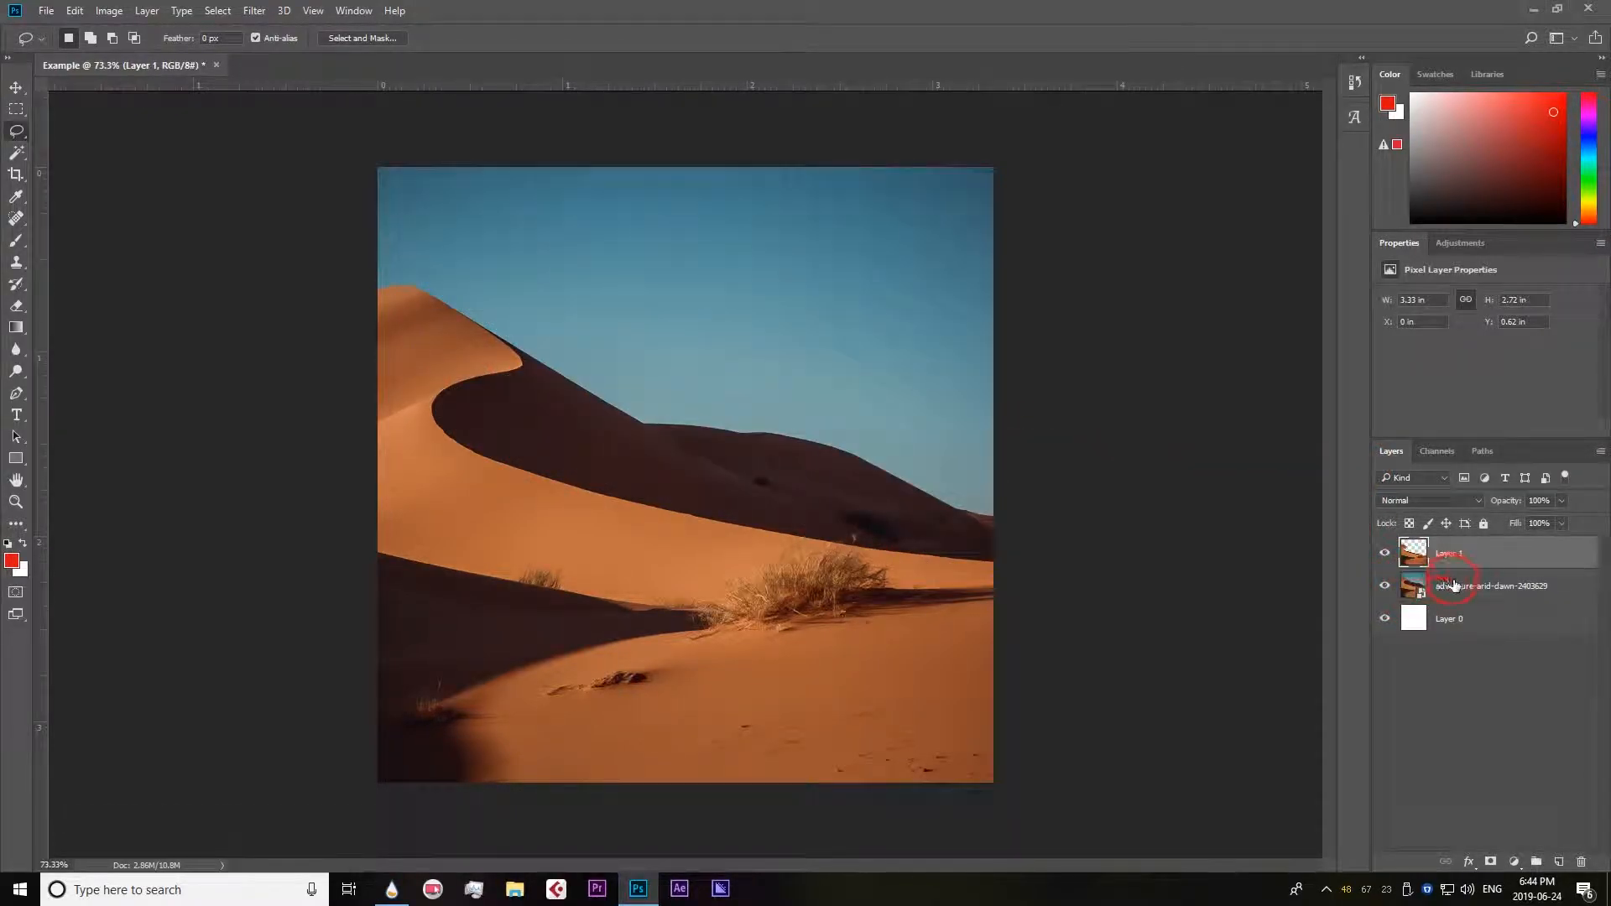
{"action": "left_click", "coordinate": [1582, 861]}
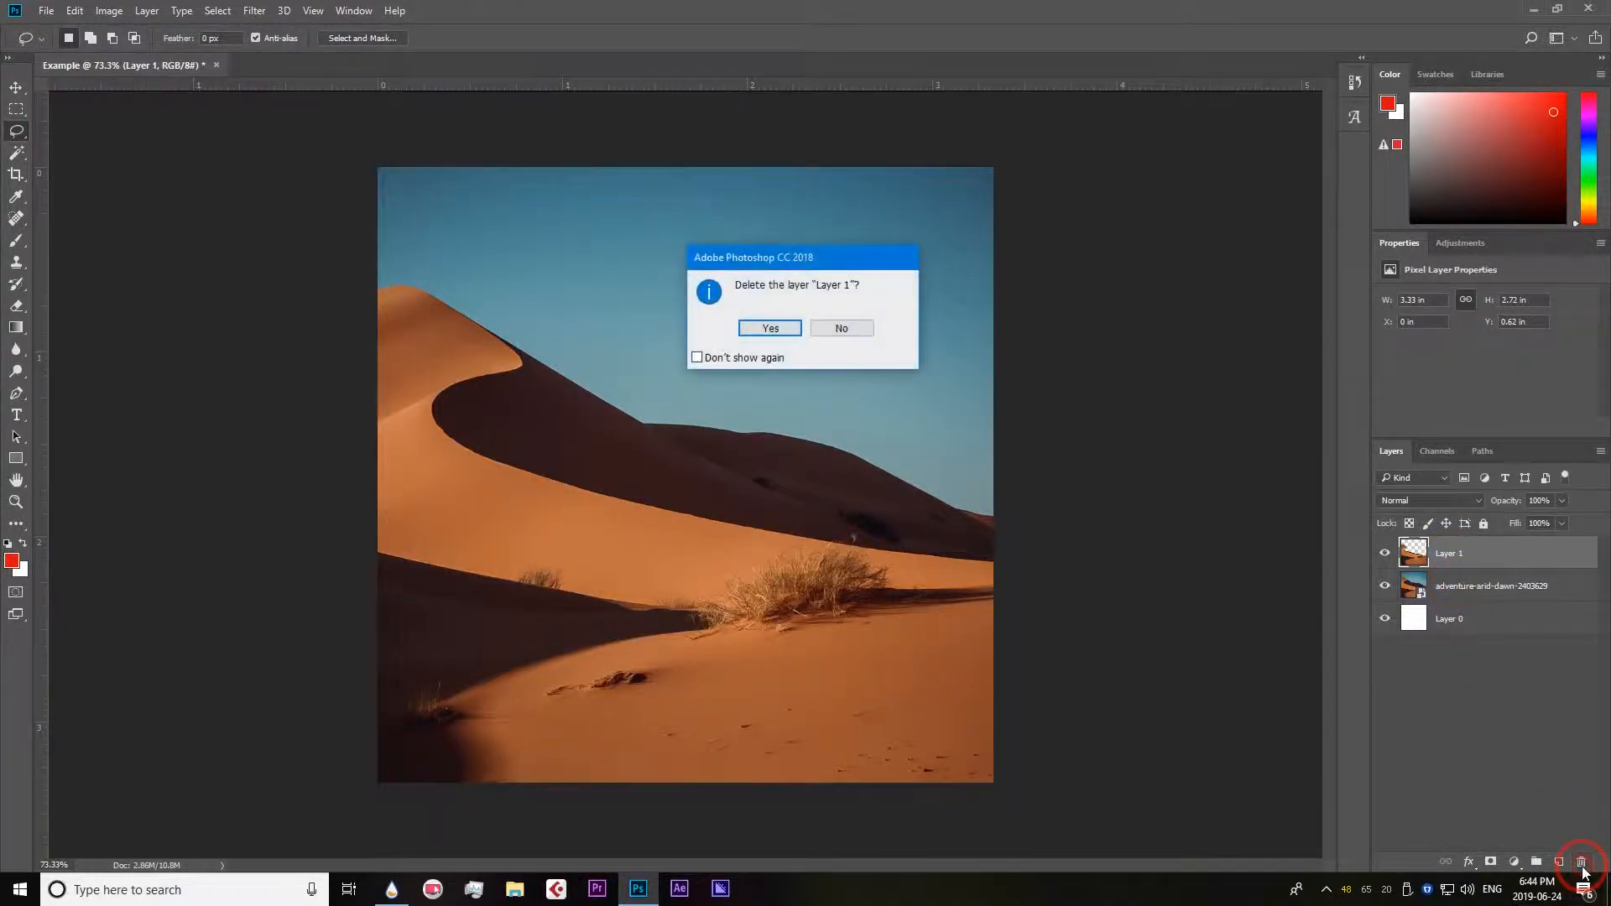
{"action": "left_click", "coordinate": [749, 332]}
Switch to the Polygonal Lasso tool.
{"action": "left_click", "coordinate": [26, 125]}
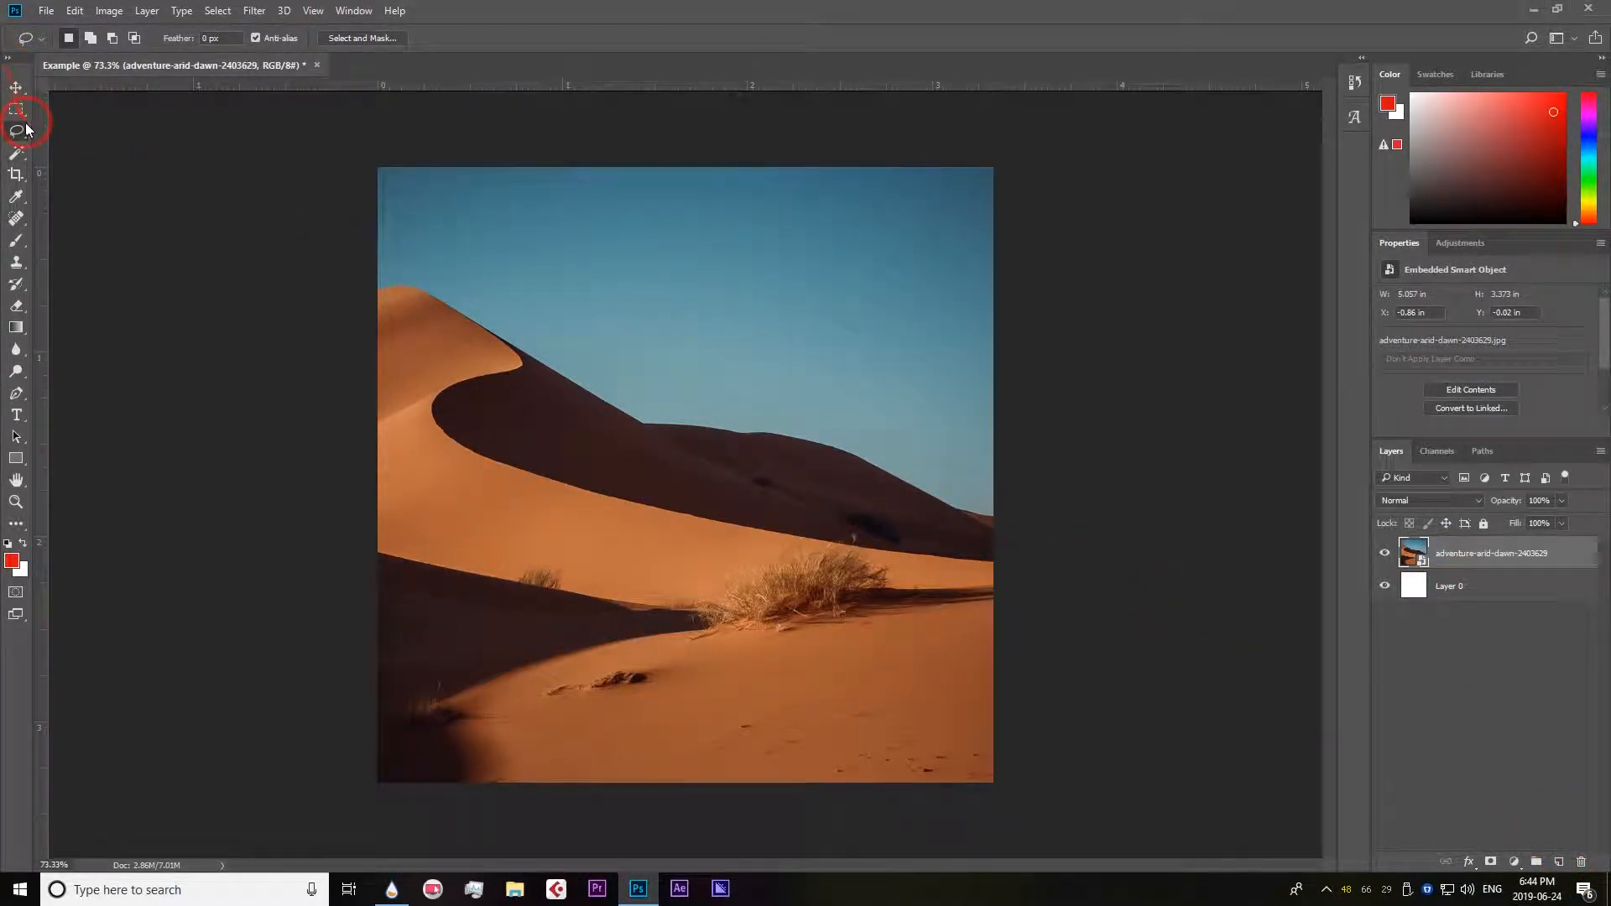
{"action": "right_click", "coordinate": [15, 130]}
{"action": "left_click", "coordinate": [15, 131]}
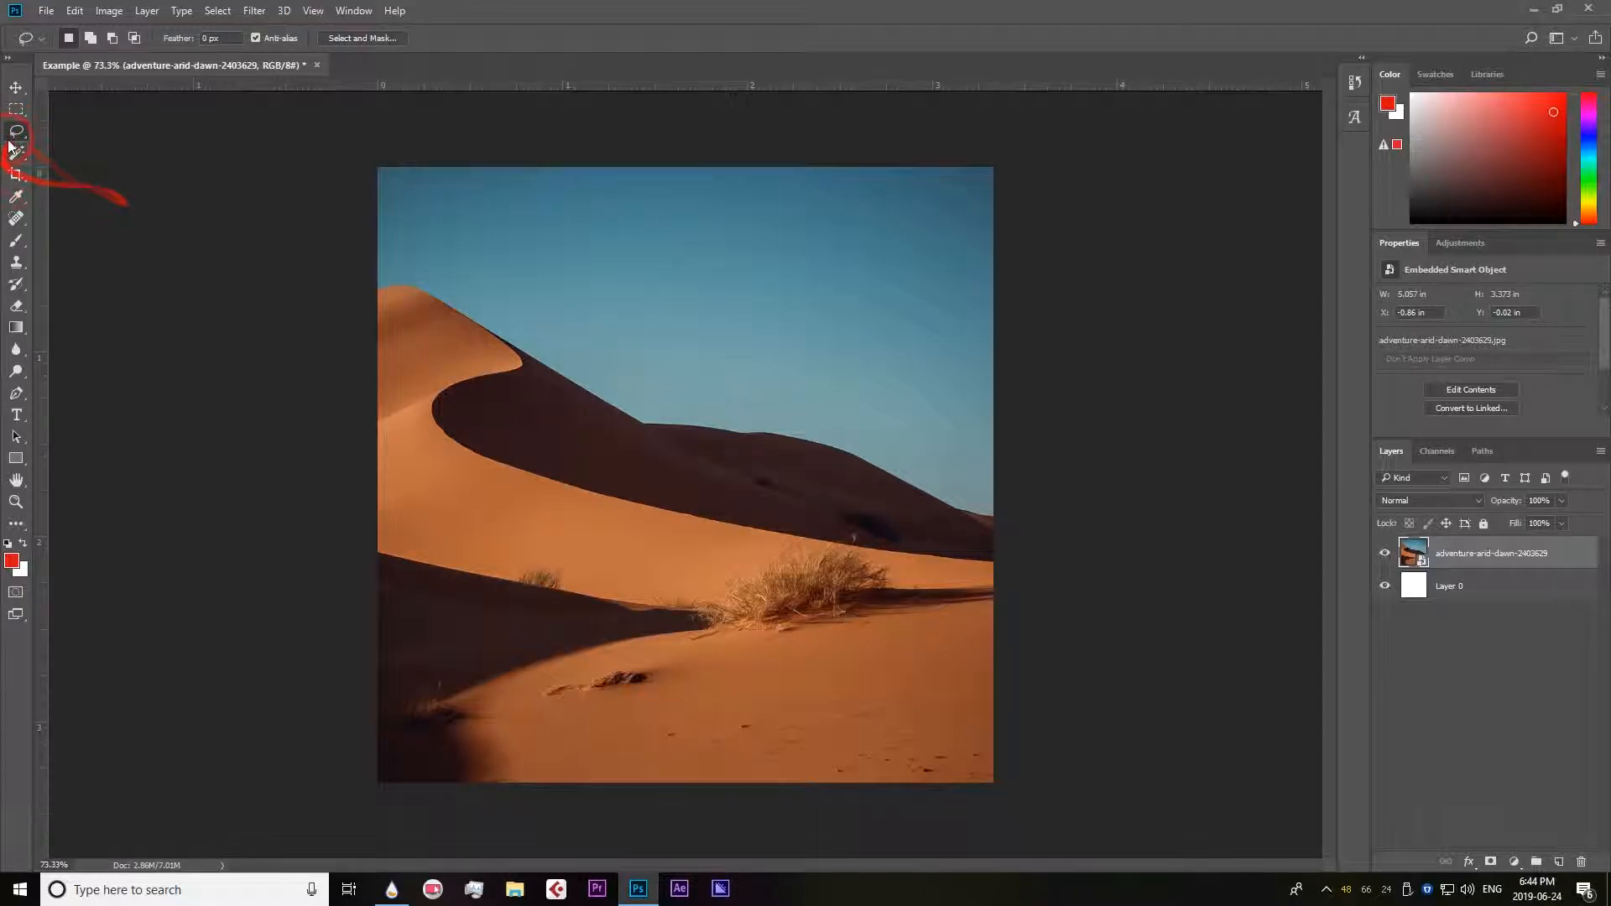
{"action": "right_click", "coordinate": [19, 132]}
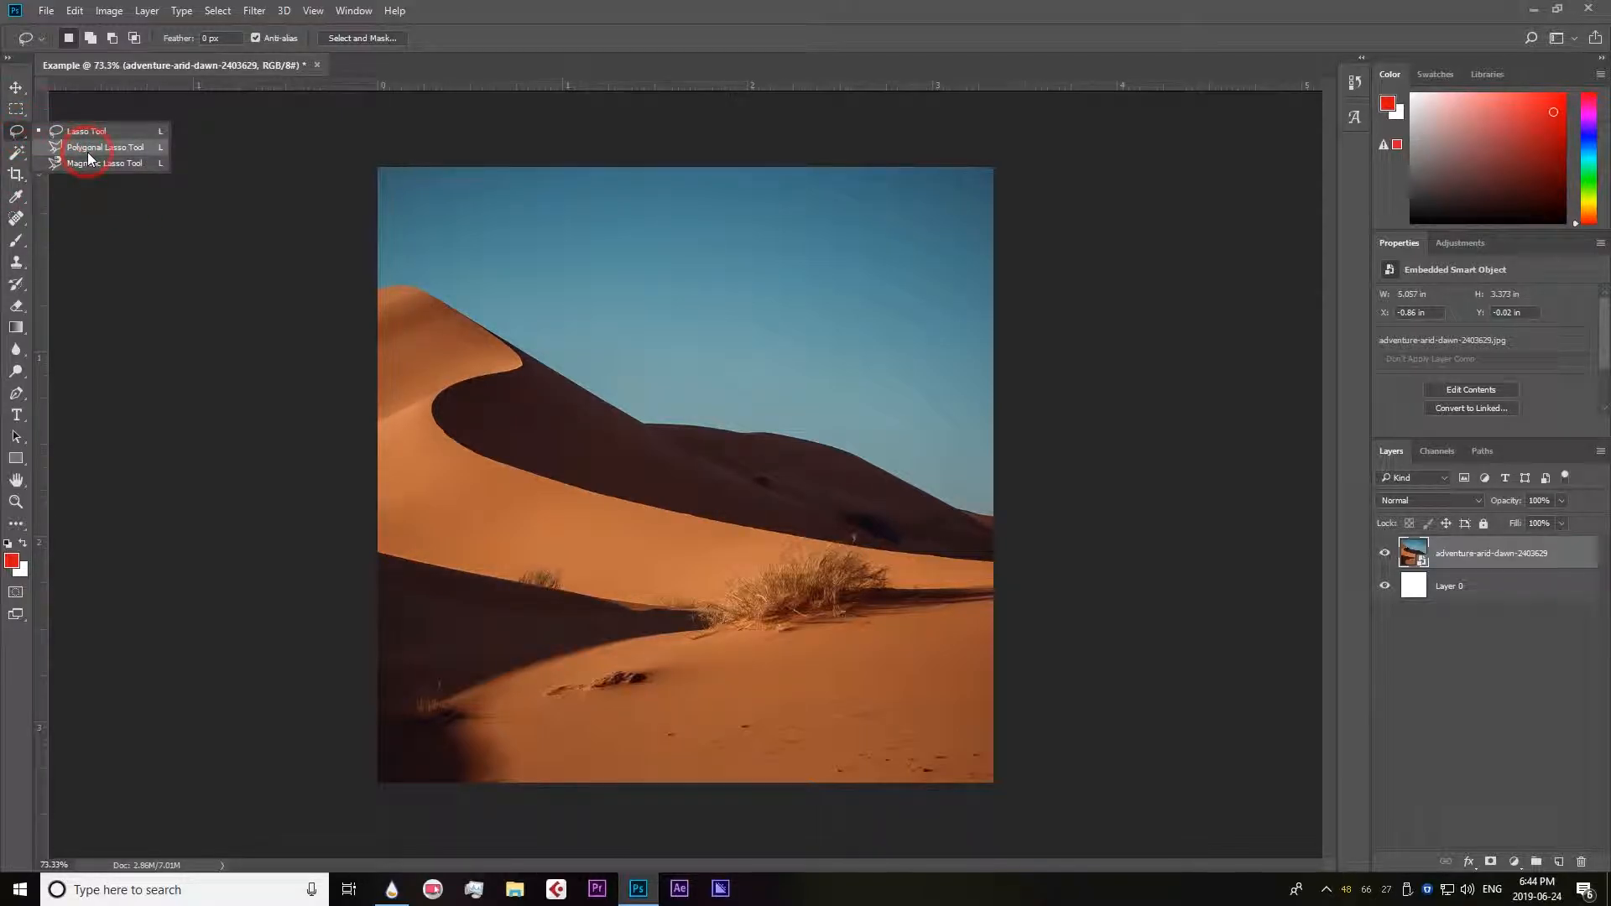
{"action": "left_click", "coordinate": [94, 147]}
{"action": "right_click", "coordinate": [16, 130]}
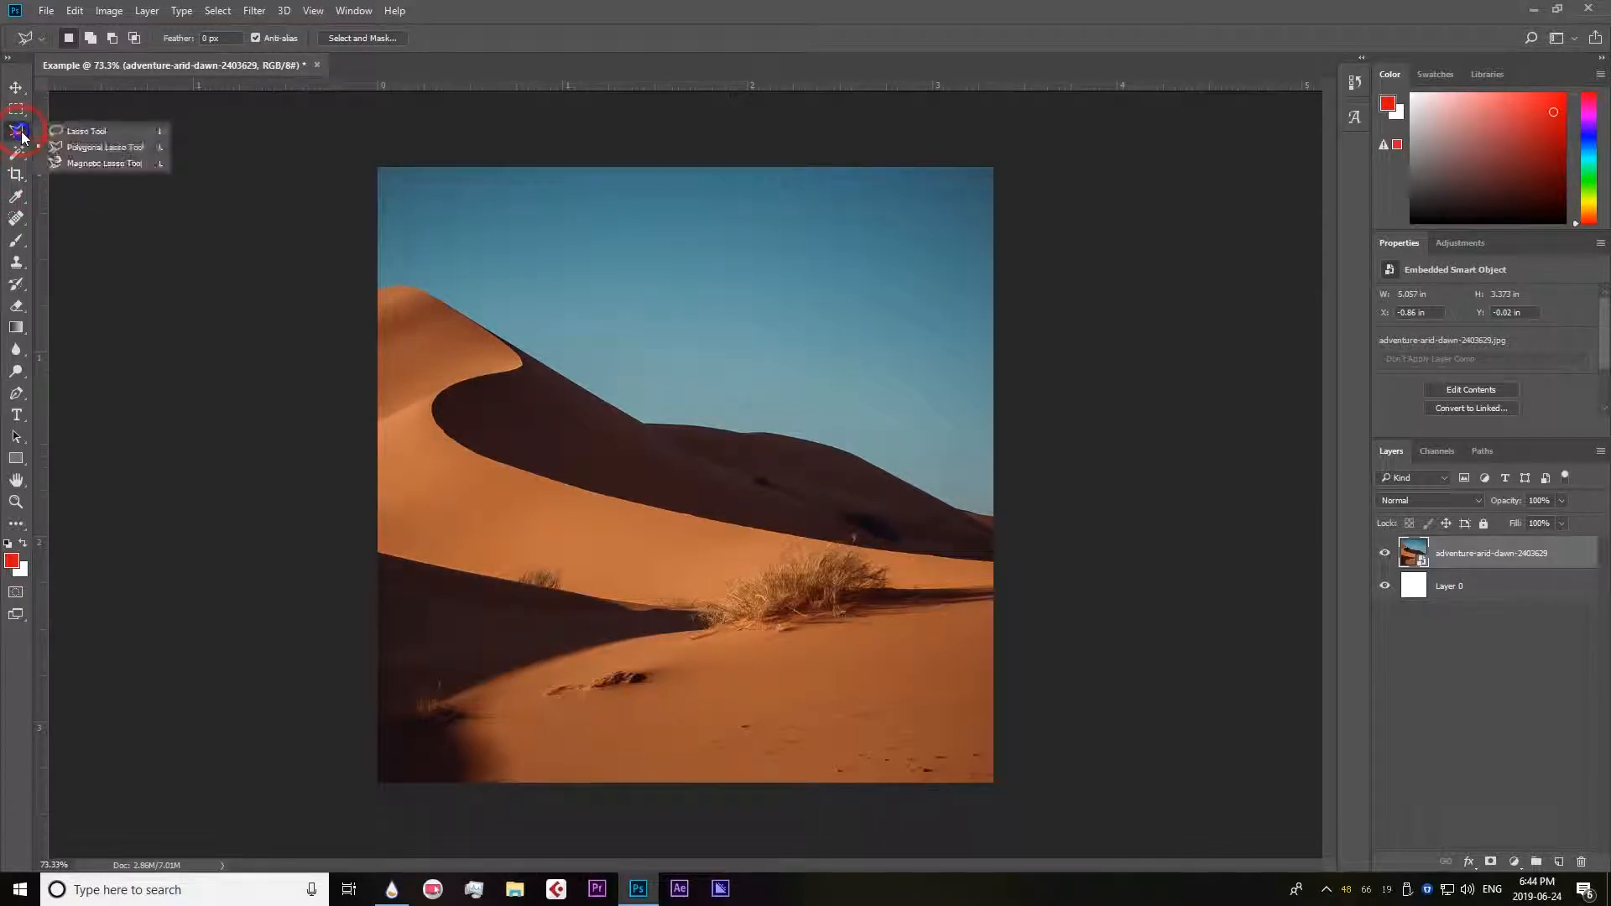
{"action": "left_click", "coordinate": [93, 151]}
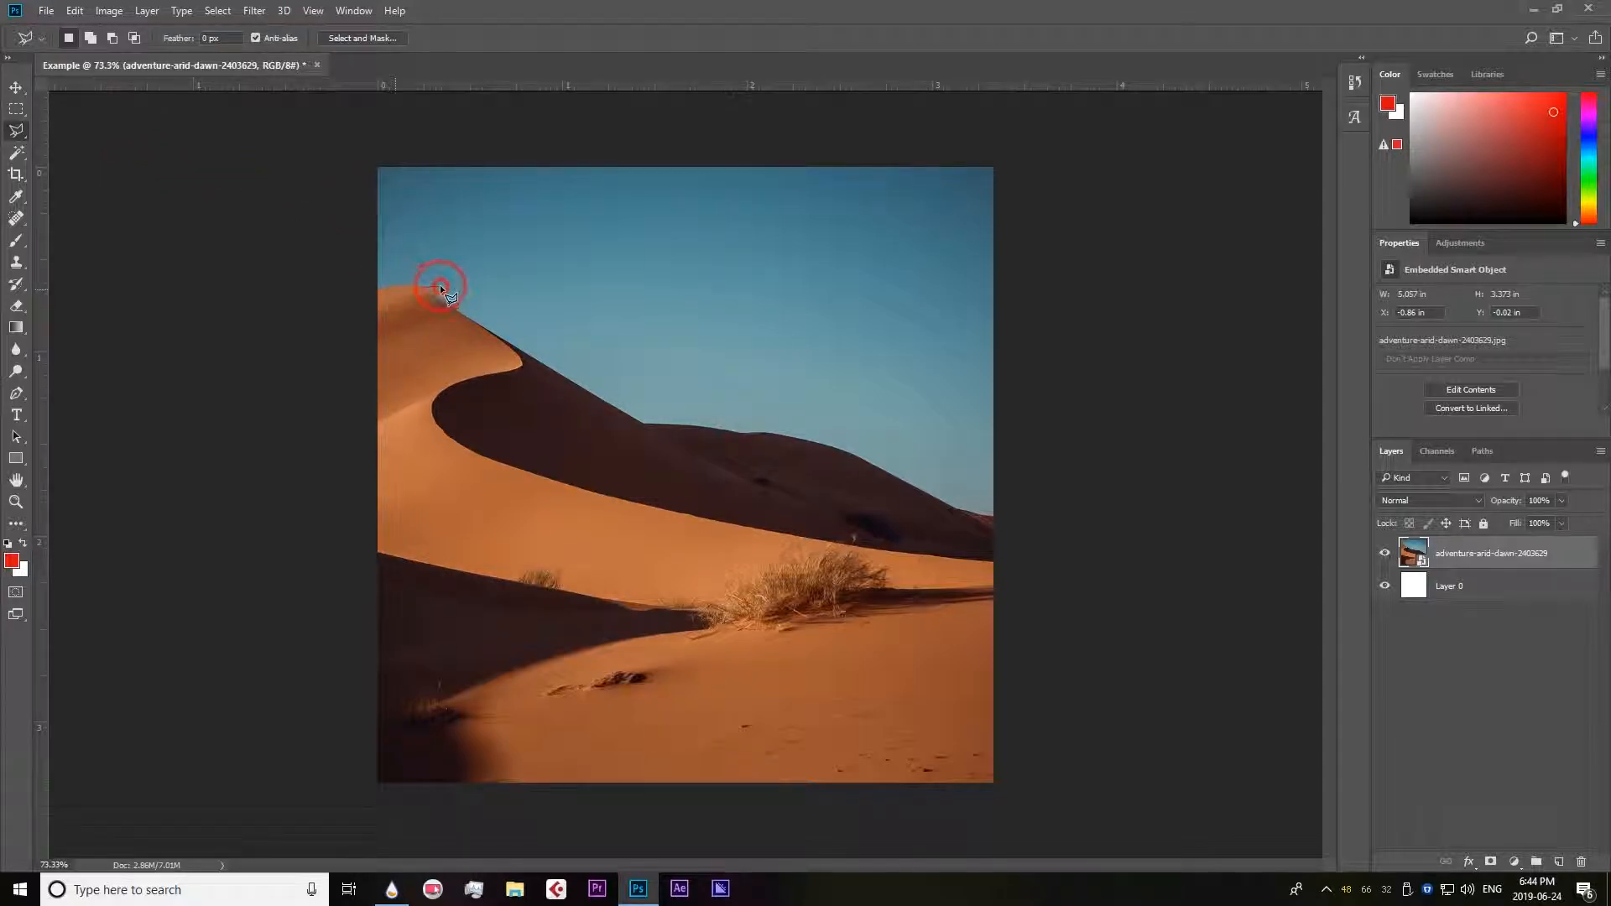
Draw a straight-edged polygonal selection across the dunes and sky, and clear it.
{"action": "left_click", "coordinate": [624, 385]}
{"action": "left_click", "coordinate": [827, 199]}
{"action": "left_click", "coordinate": [911, 421]}
{"action": "left_click", "coordinate": [671, 575]}
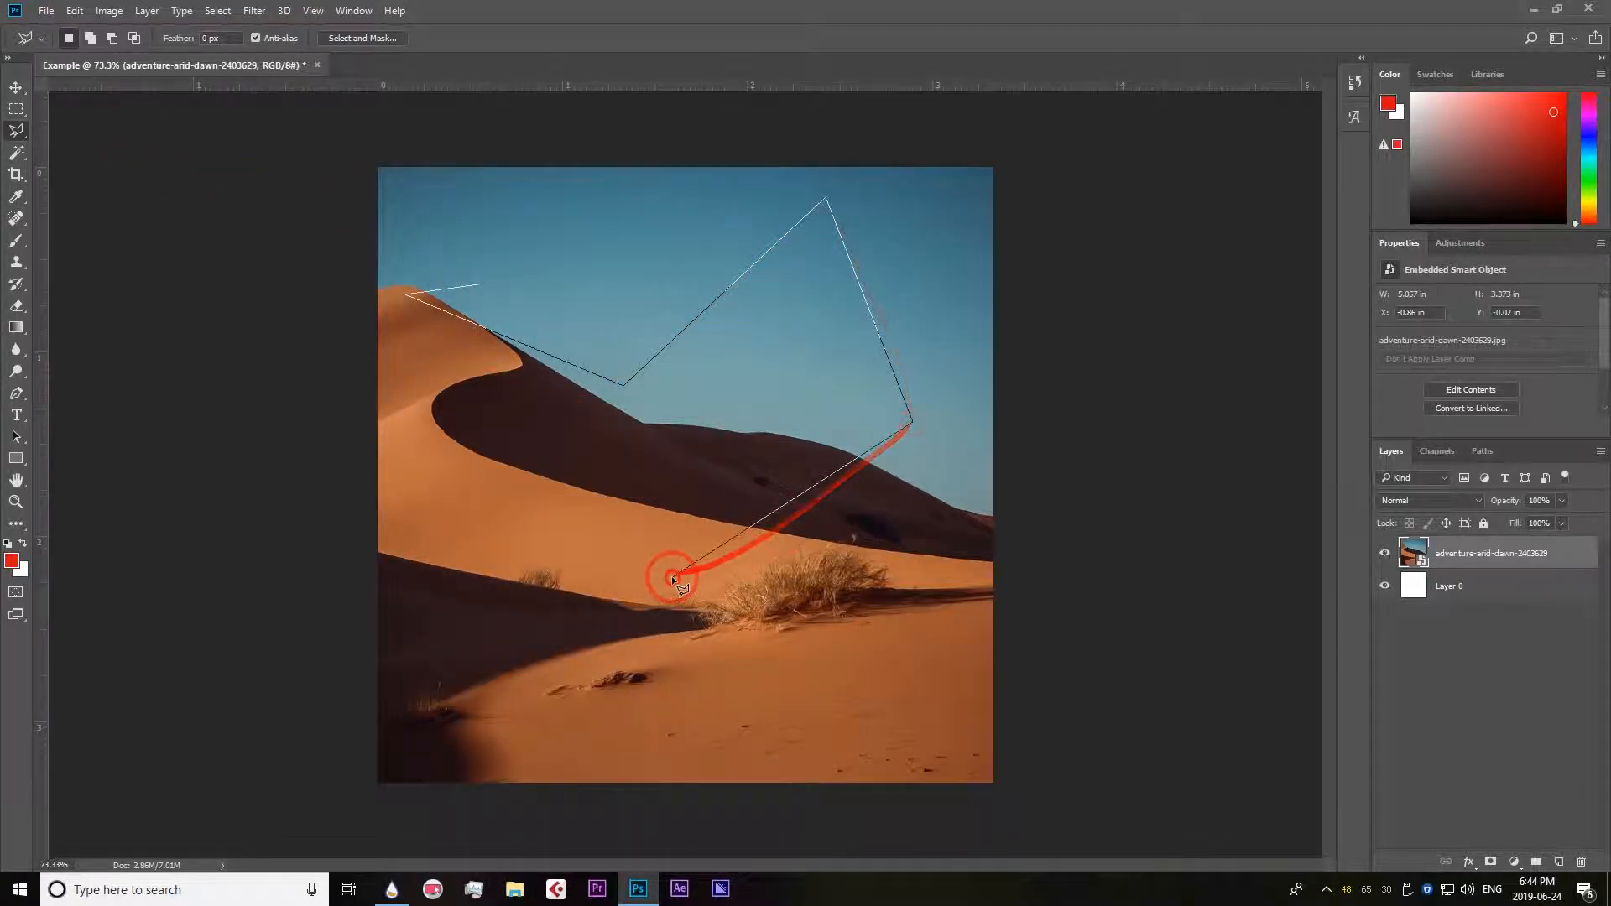
{"action": "left_click", "coordinate": [477, 287]}
{"action": "key", "text": "ctrl+d"}
Cycle through the lasso variants, including the Magnetic Lasso, and return to the Polygonal Lasso tool.
{"action": "right_click", "coordinate": [16, 130]}
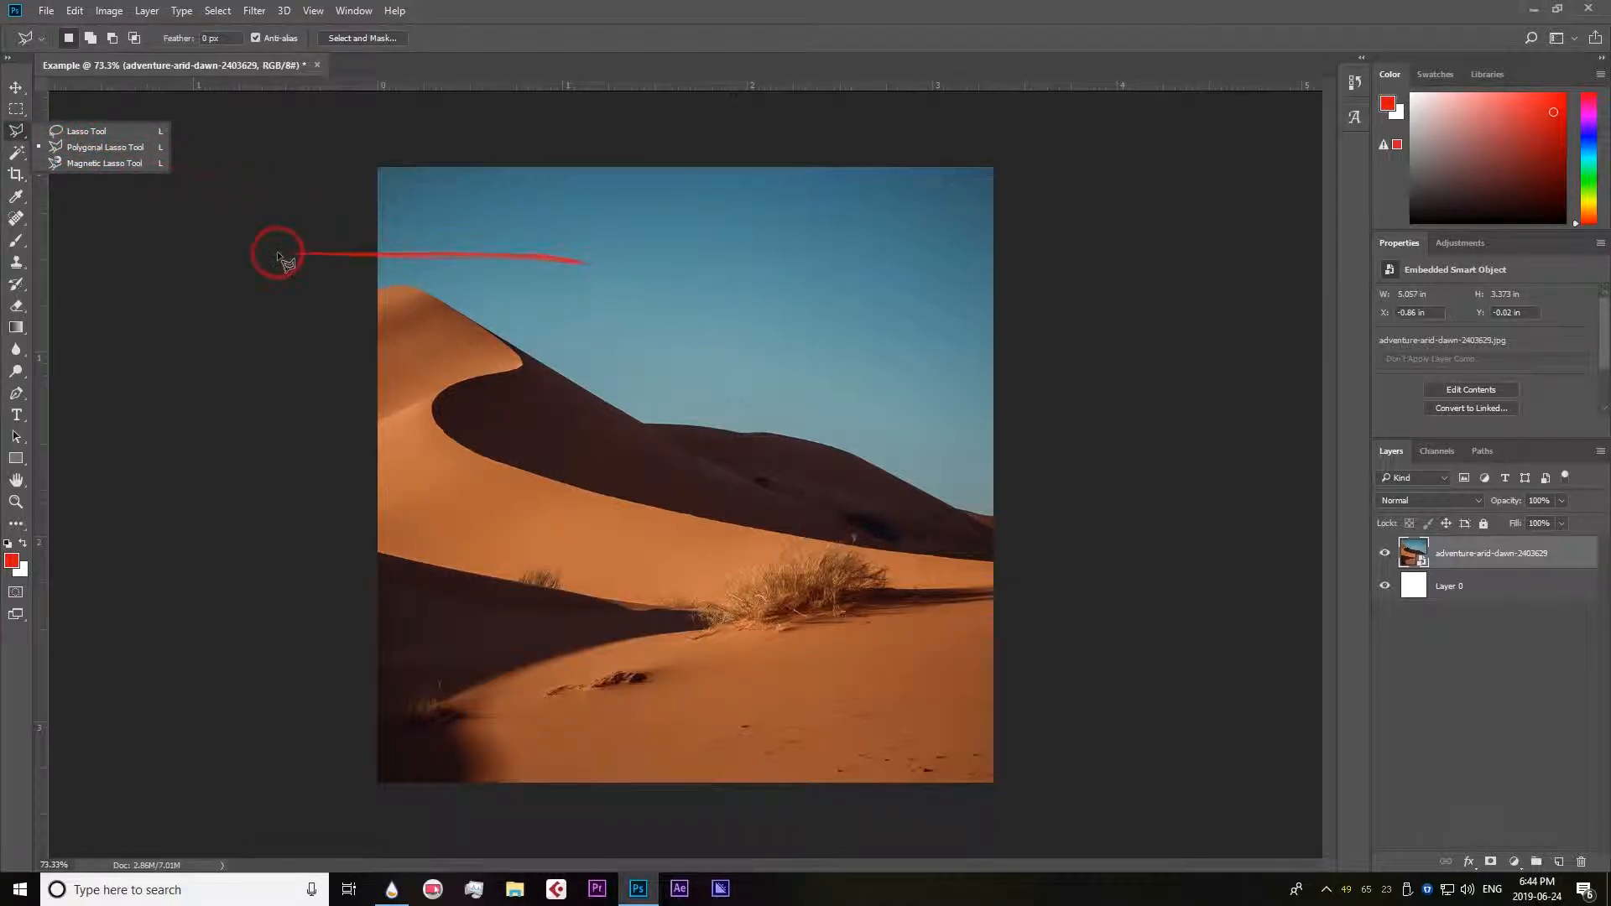
{"action": "left_click", "coordinate": [154, 141]}
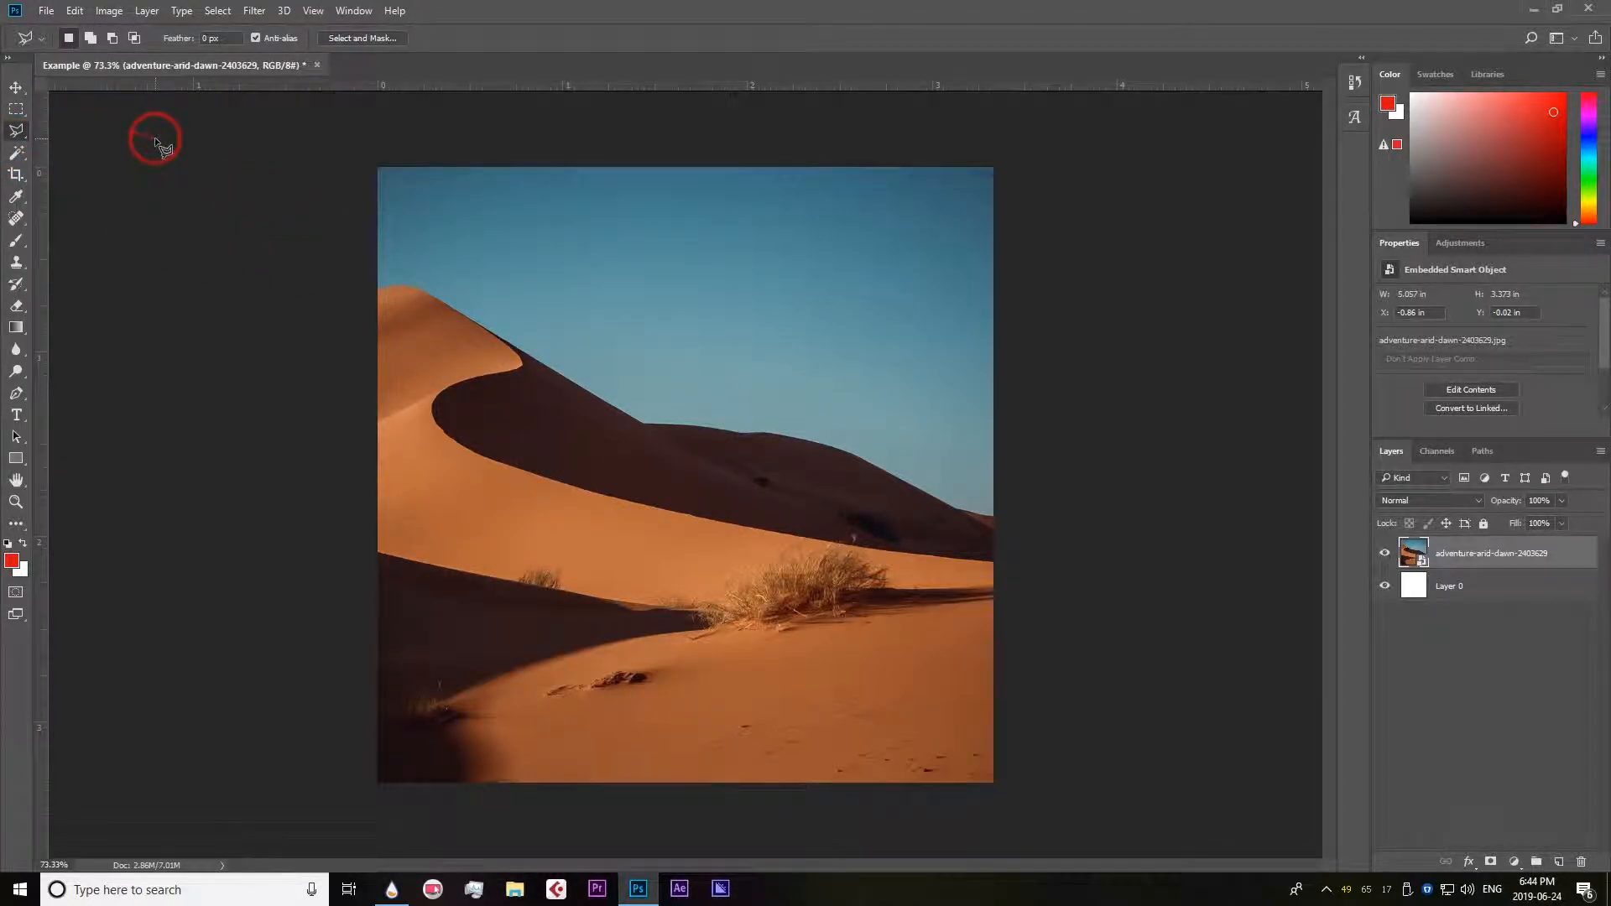
{"action": "right_click", "coordinate": [15, 134]}
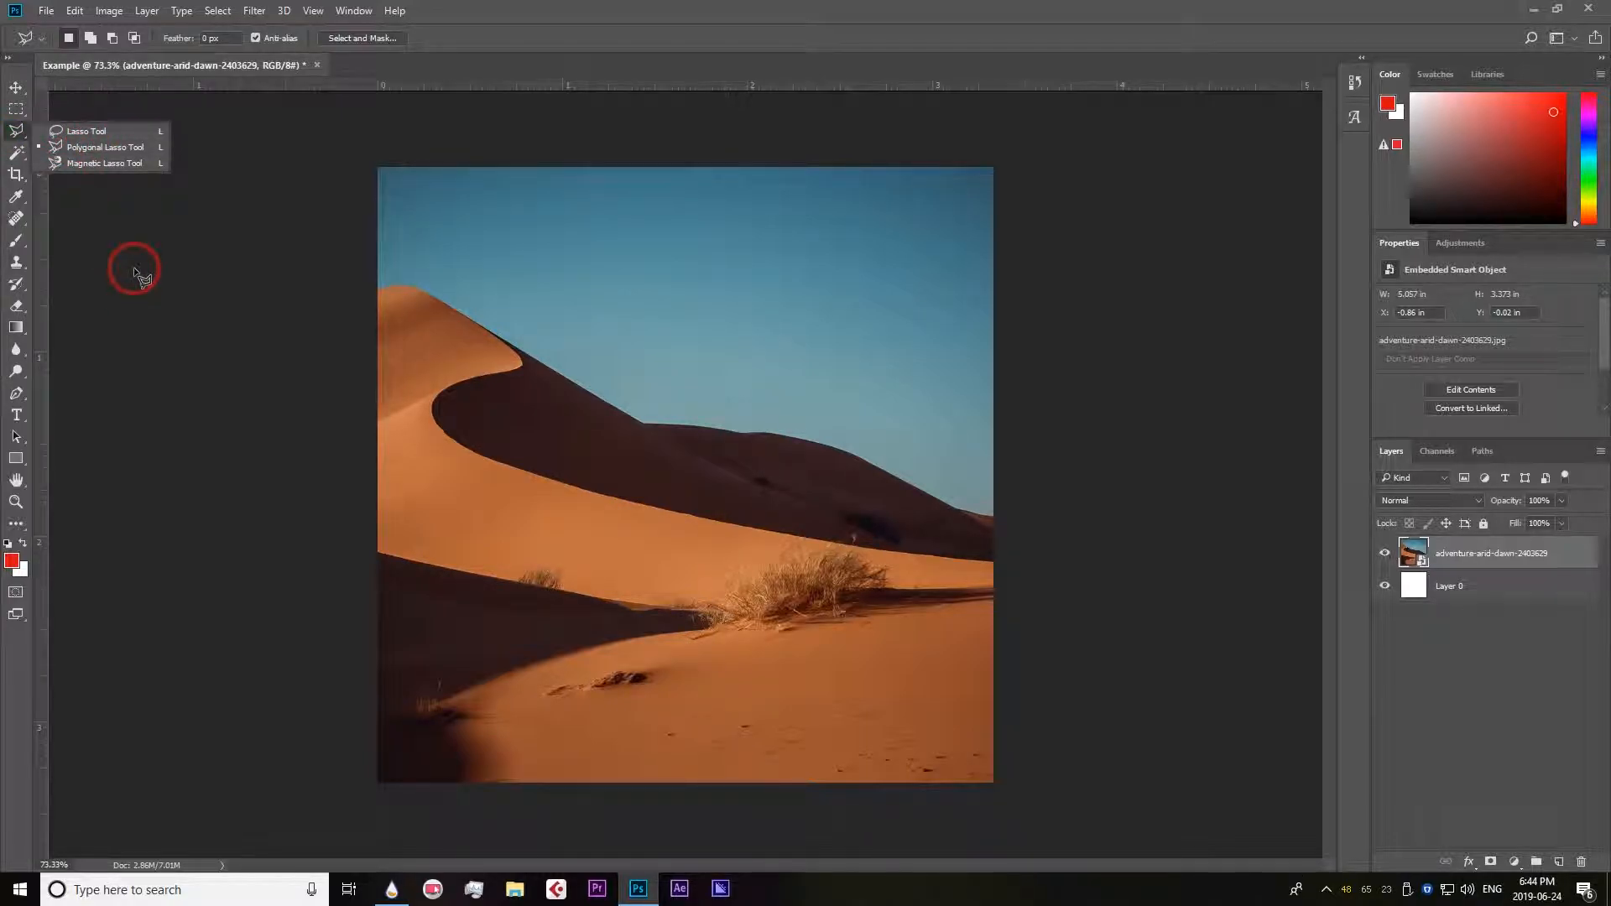
{"action": "key", "text": "shift+l"}
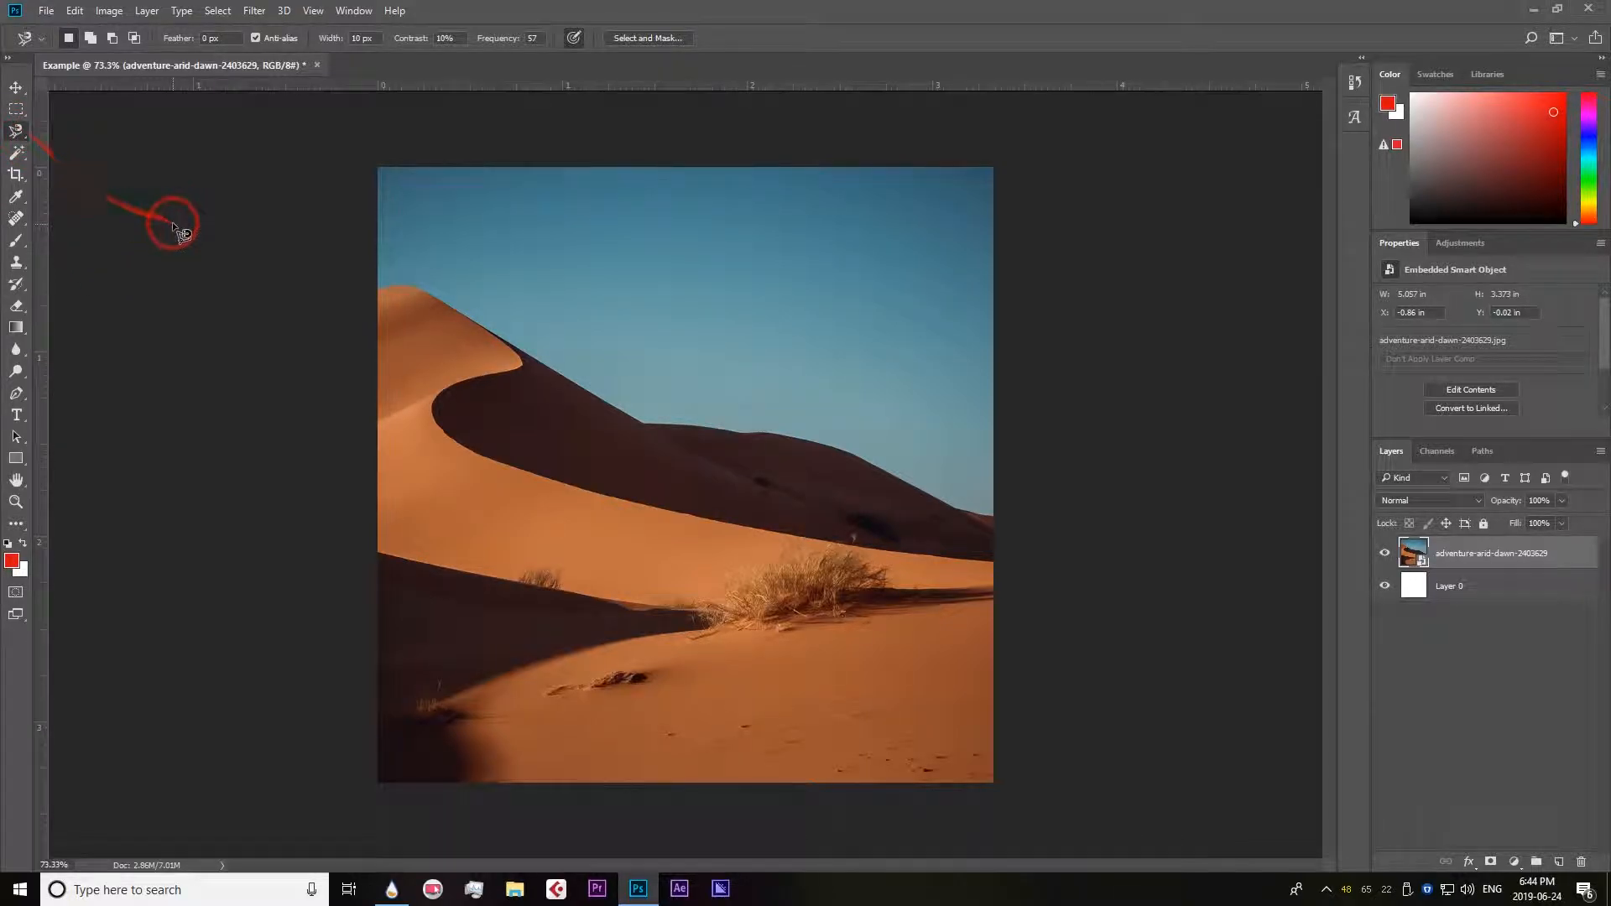
{"action": "key", "text": "shift+l"}
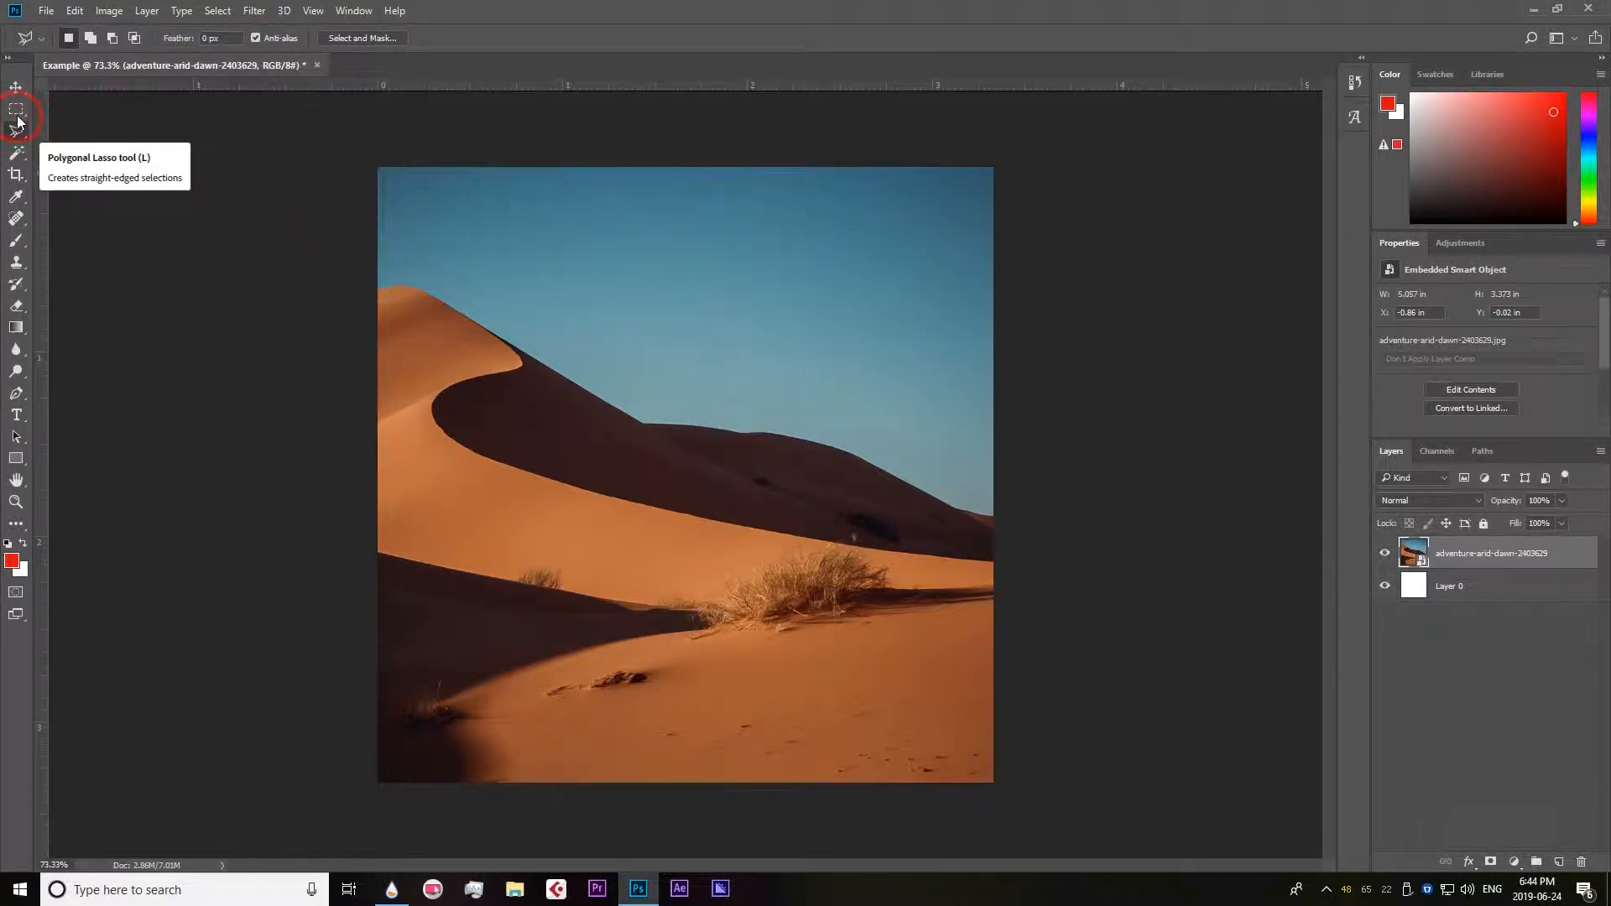
Switch to the Magic Wand tool and return to the Polygonal Lasso tool.
{"action": "left_click", "coordinate": [18, 153]}
{"action": "right_click", "coordinate": [18, 155]}
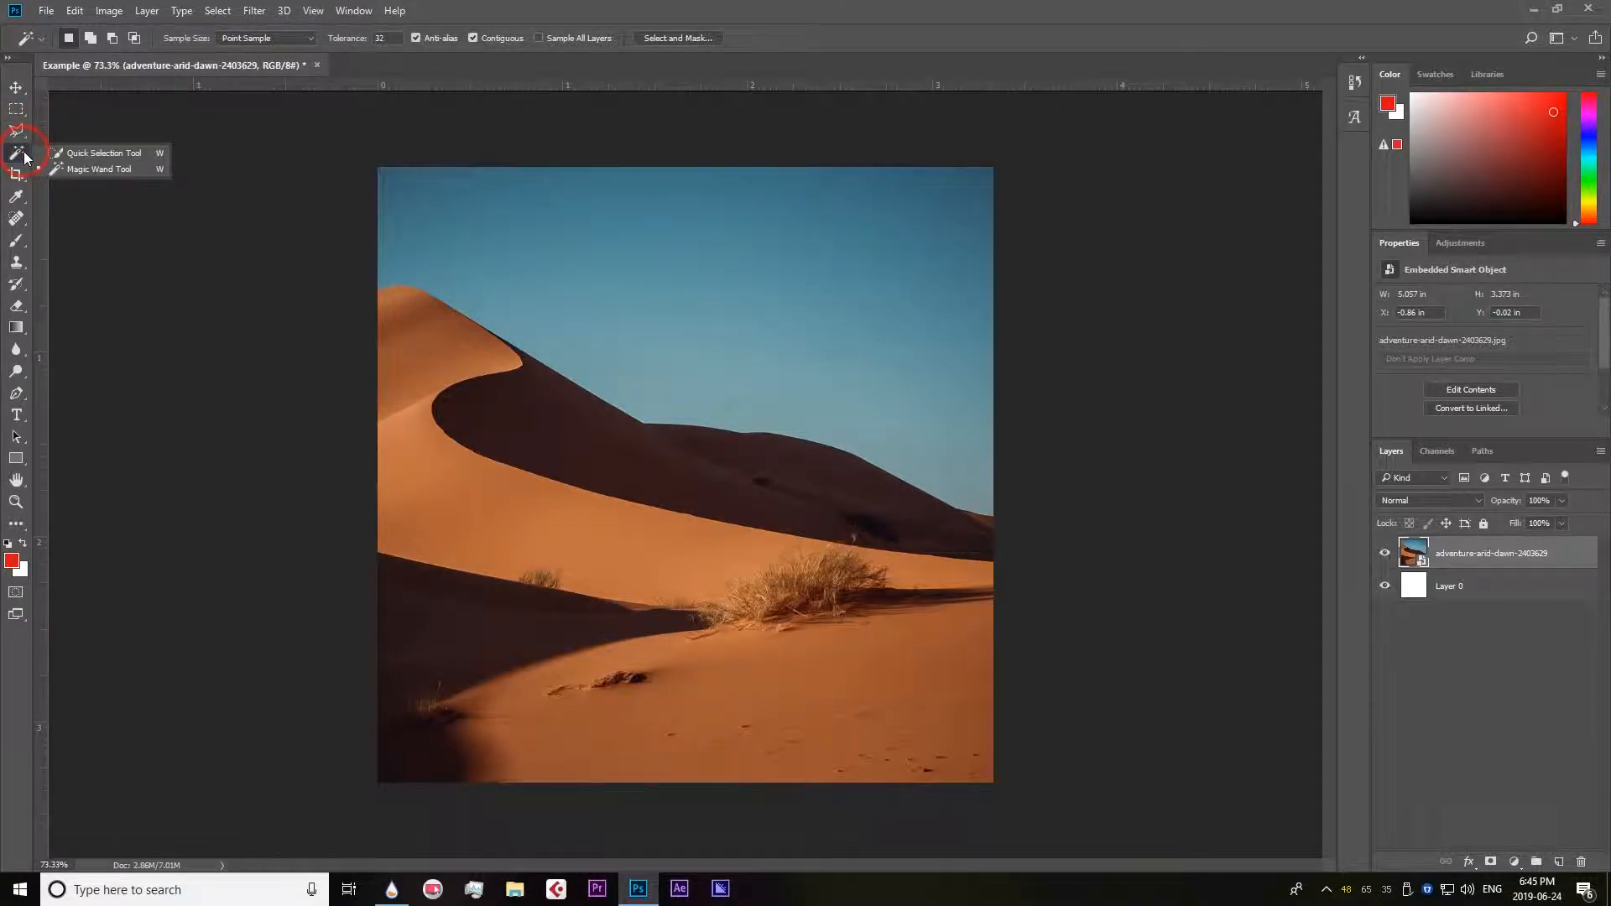
{"action": "left_click", "coordinate": [111, 171]}
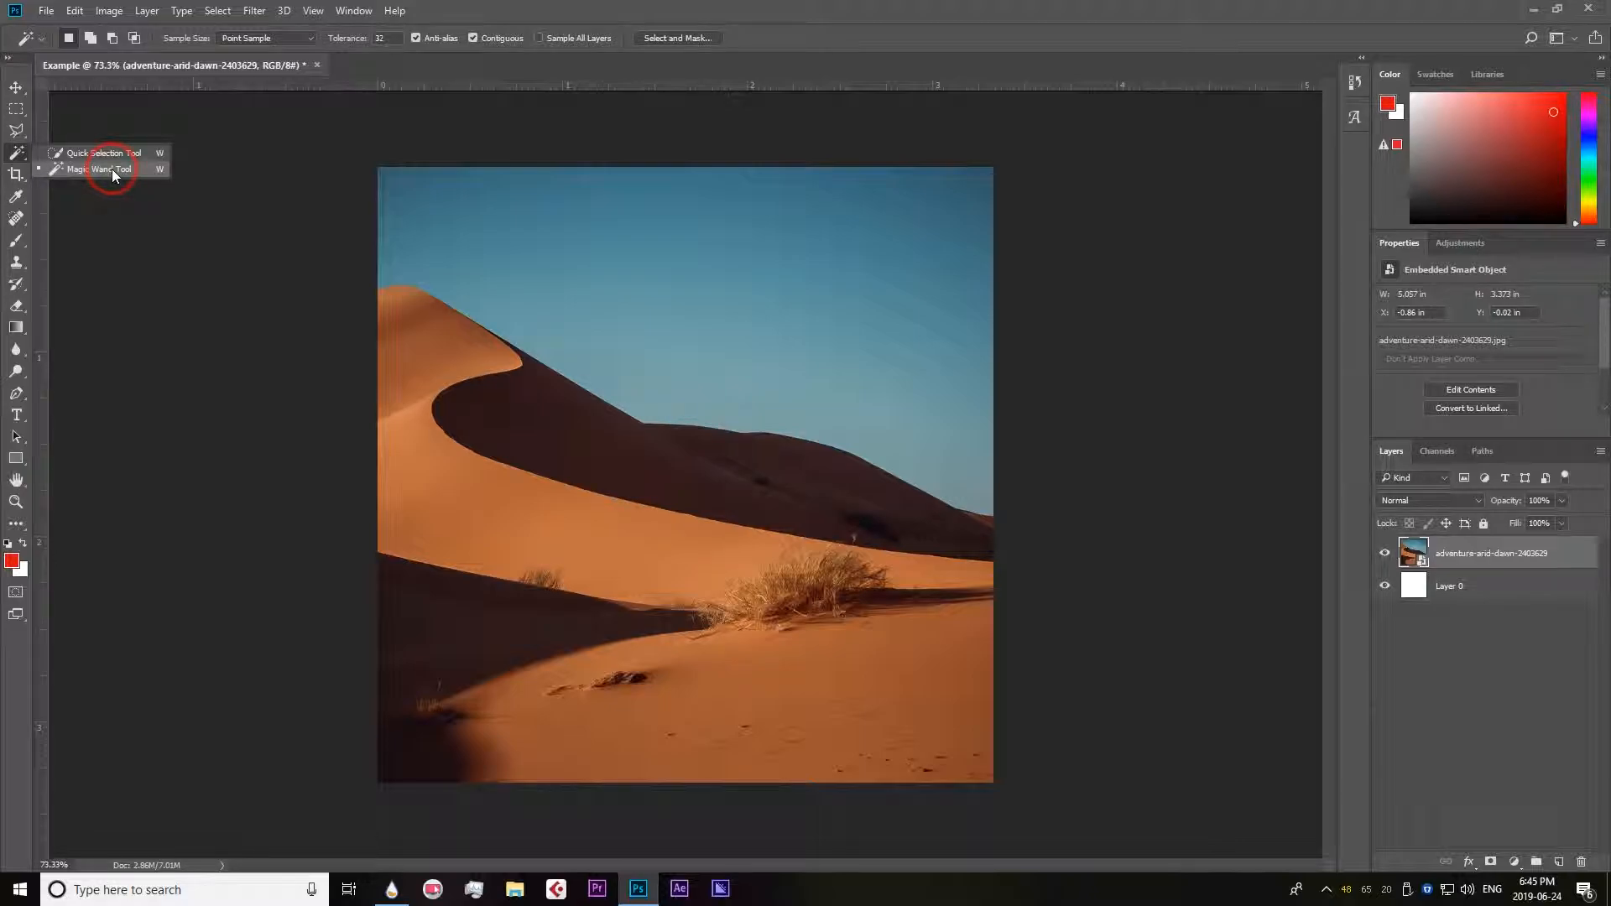
{"action": "left_click", "coordinate": [17, 157]}
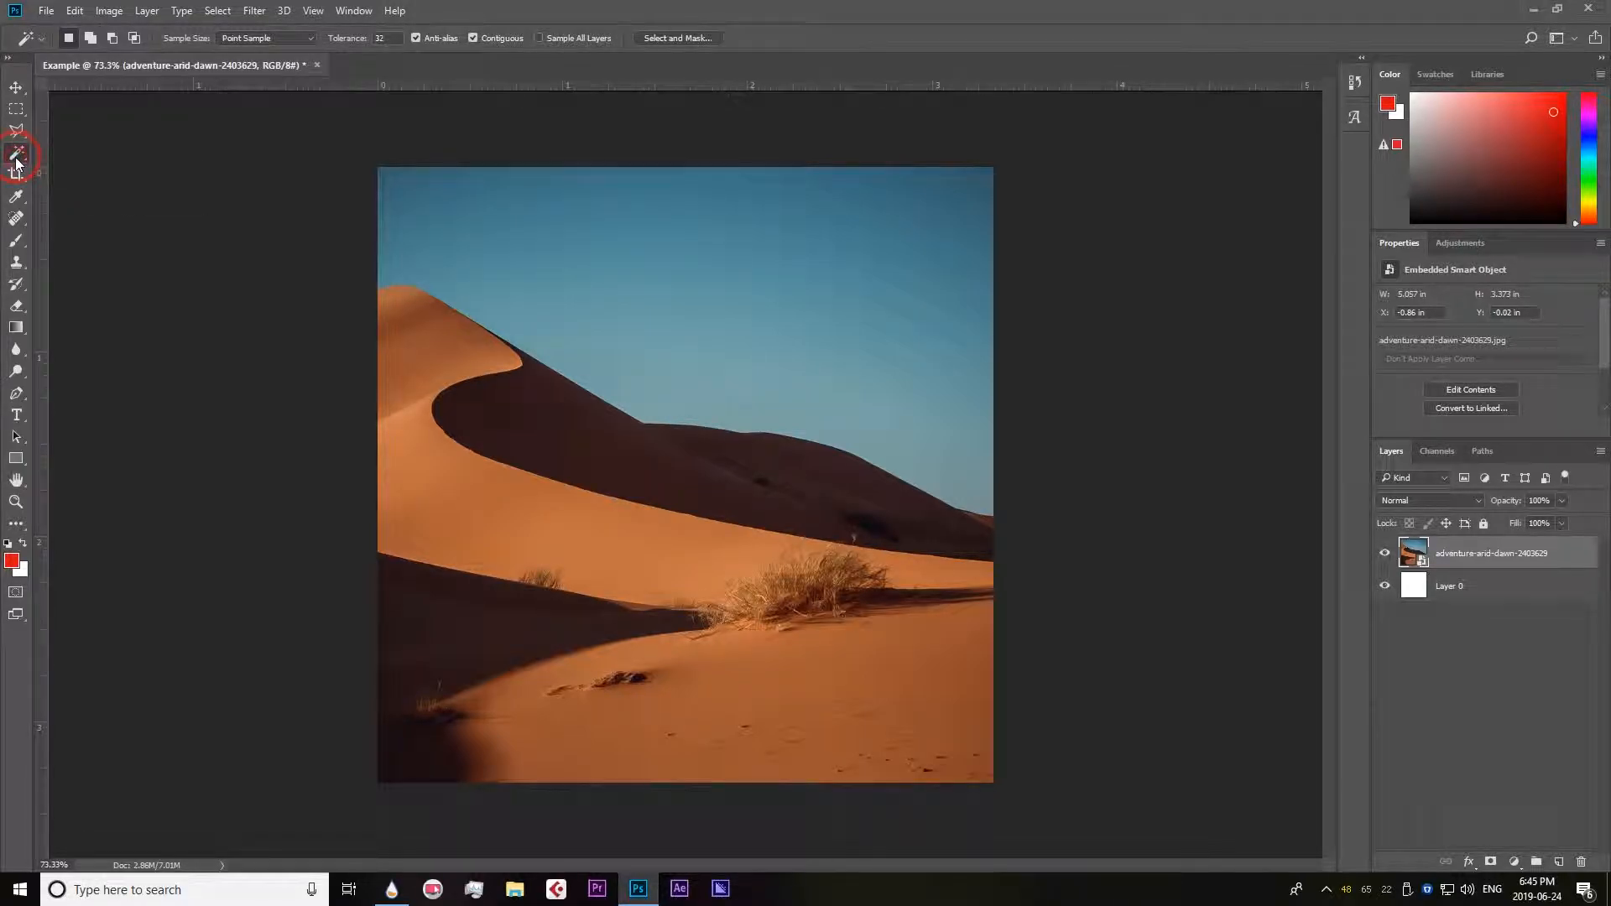
{"action": "left_click", "coordinate": [17, 134]}
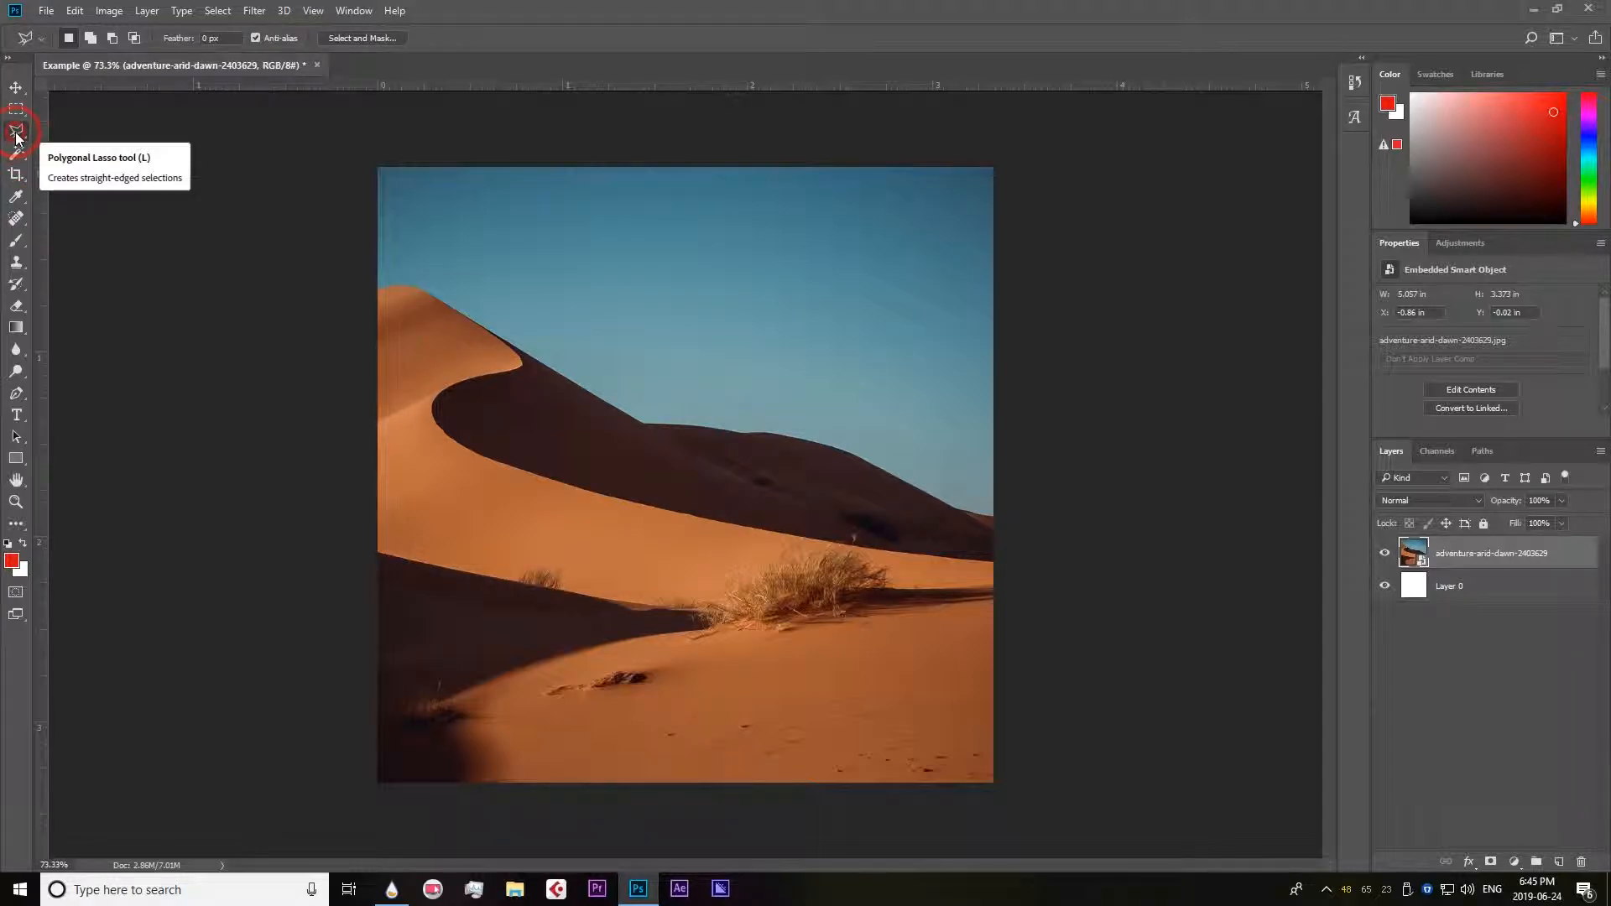
Draw a straight-edged selection around the sunlit foreground dunes with the Polygonal Lasso tool, closing it at the dune peak.
{"action": "right_click", "coordinate": [17, 134]}
{"action": "left_click", "coordinate": [100, 149]}
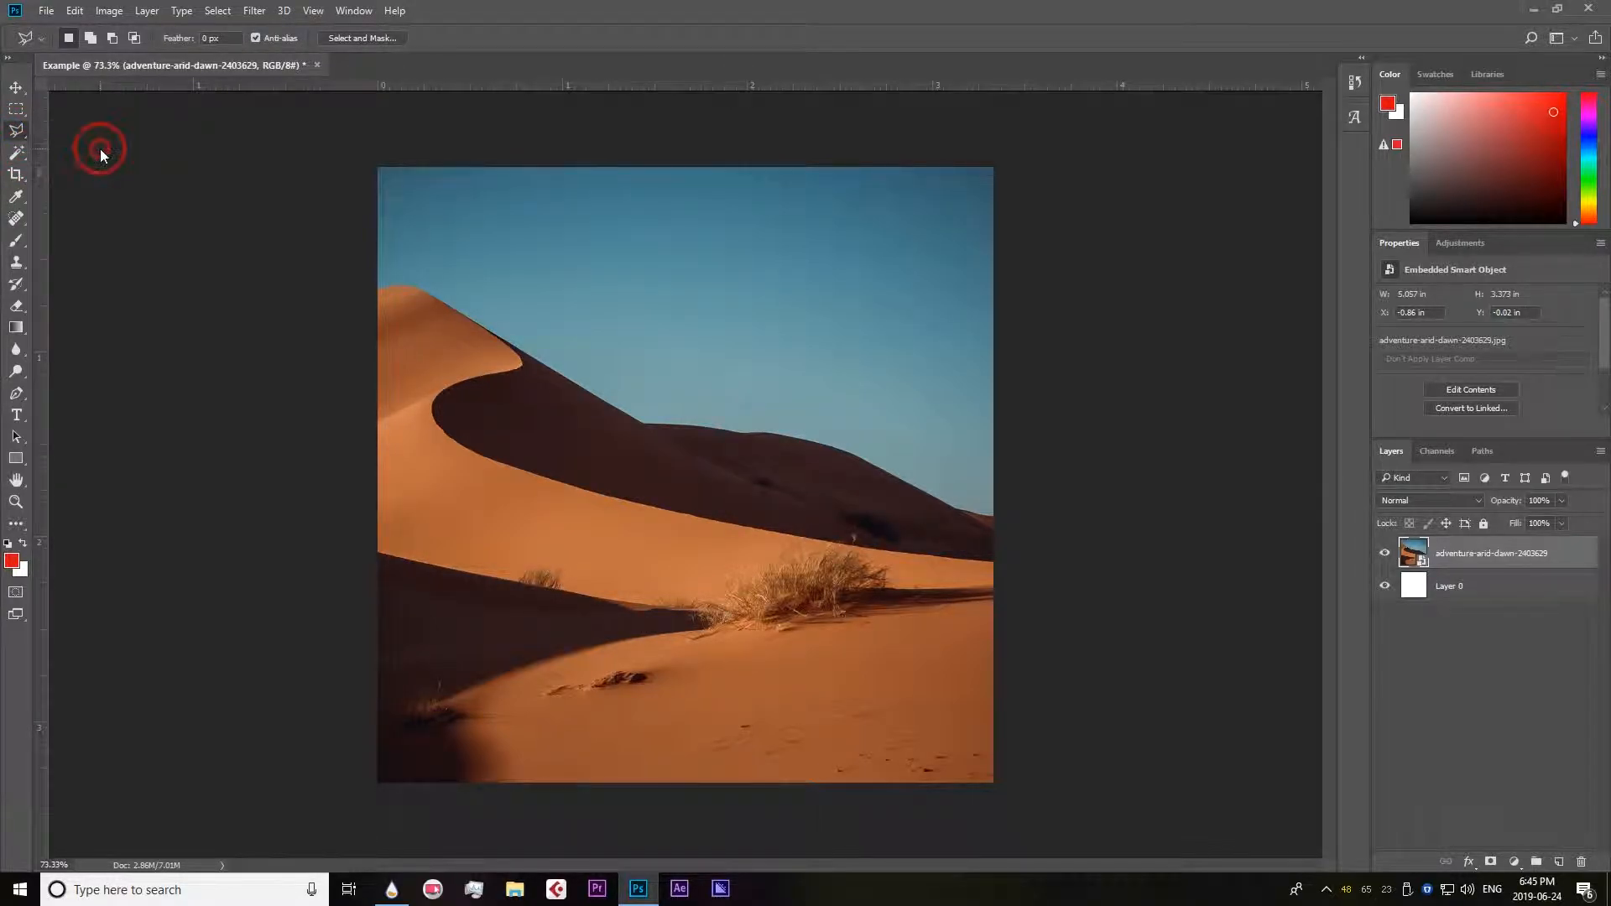
{"action": "left_click", "coordinate": [418, 287]}
{"action": "left_click", "coordinate": [377, 291]}
{"action": "left_click", "coordinate": [375, 793]}
{"action": "left_click", "coordinate": [1023, 797]}
{"action": "left_click", "coordinate": [1017, 550]}
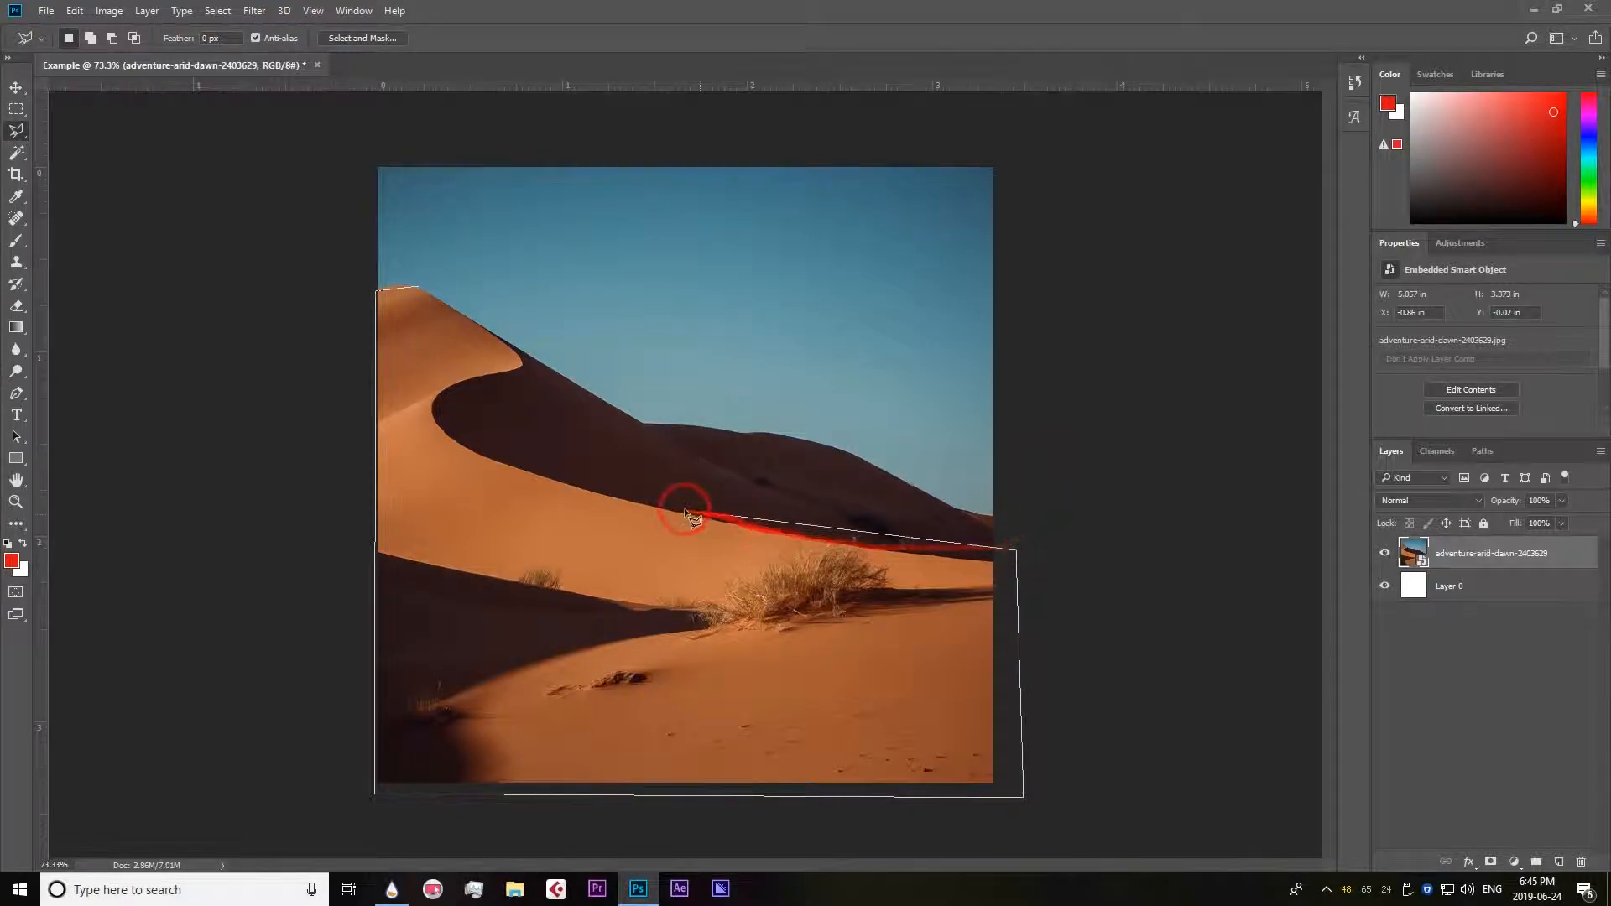
{"action": "left_click", "coordinate": [636, 499]}
{"action": "left_click", "coordinate": [513, 379]}
{"action": "left_click", "coordinate": [421, 284]}
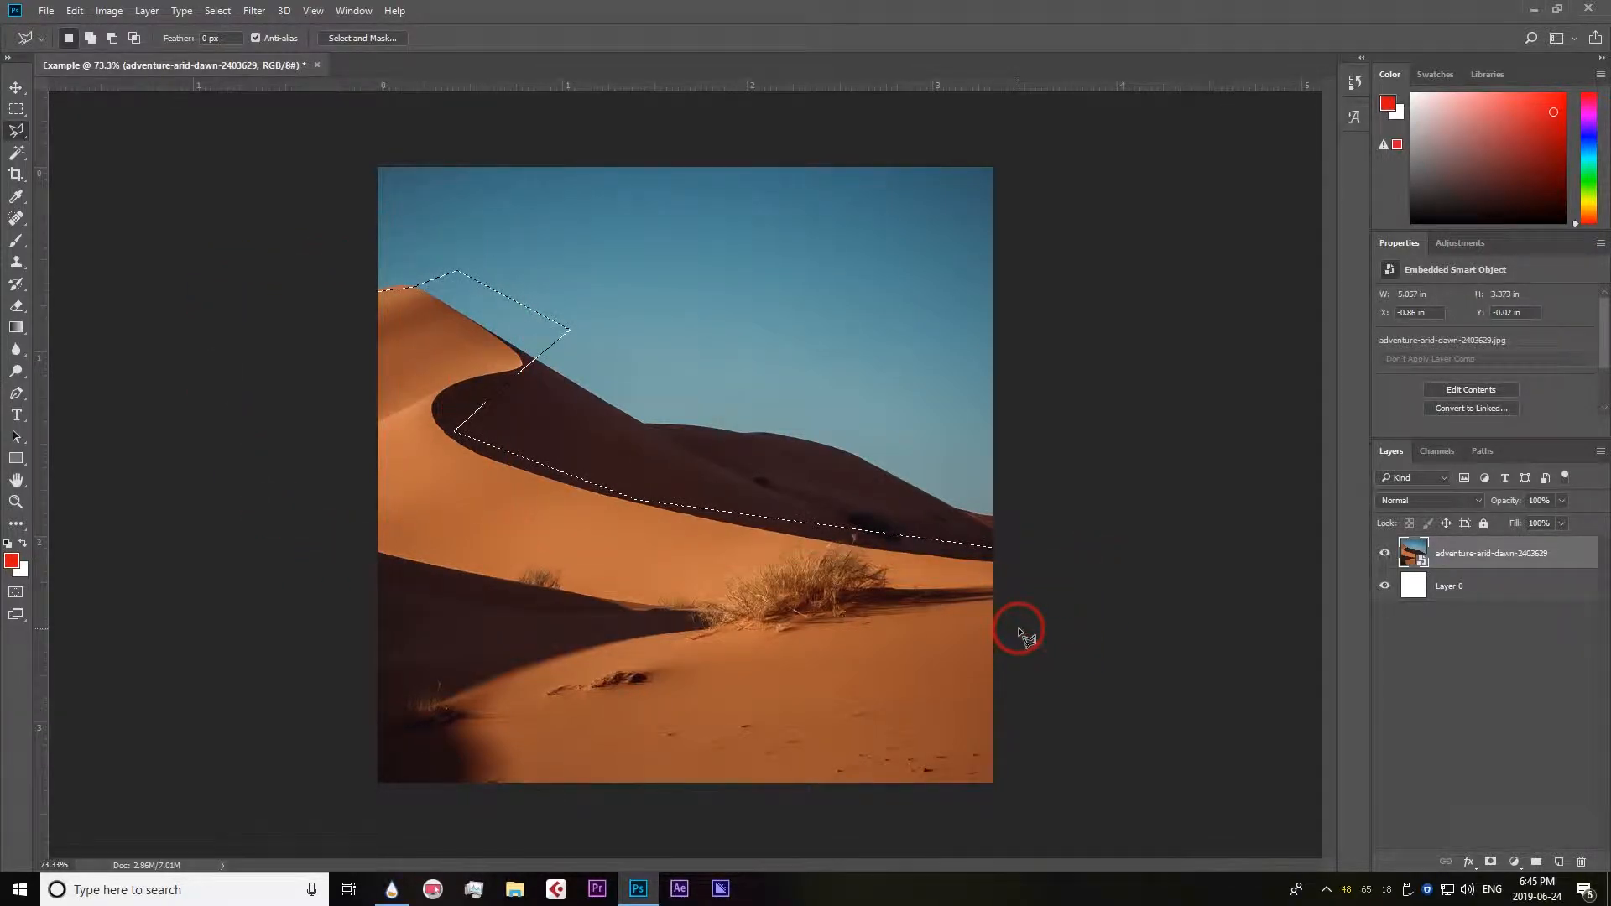
Copy the polygonal selection to a new layer and hide the photo layer to inspect the rough cutout.
{"action": "key", "text": "ctrl+j"}
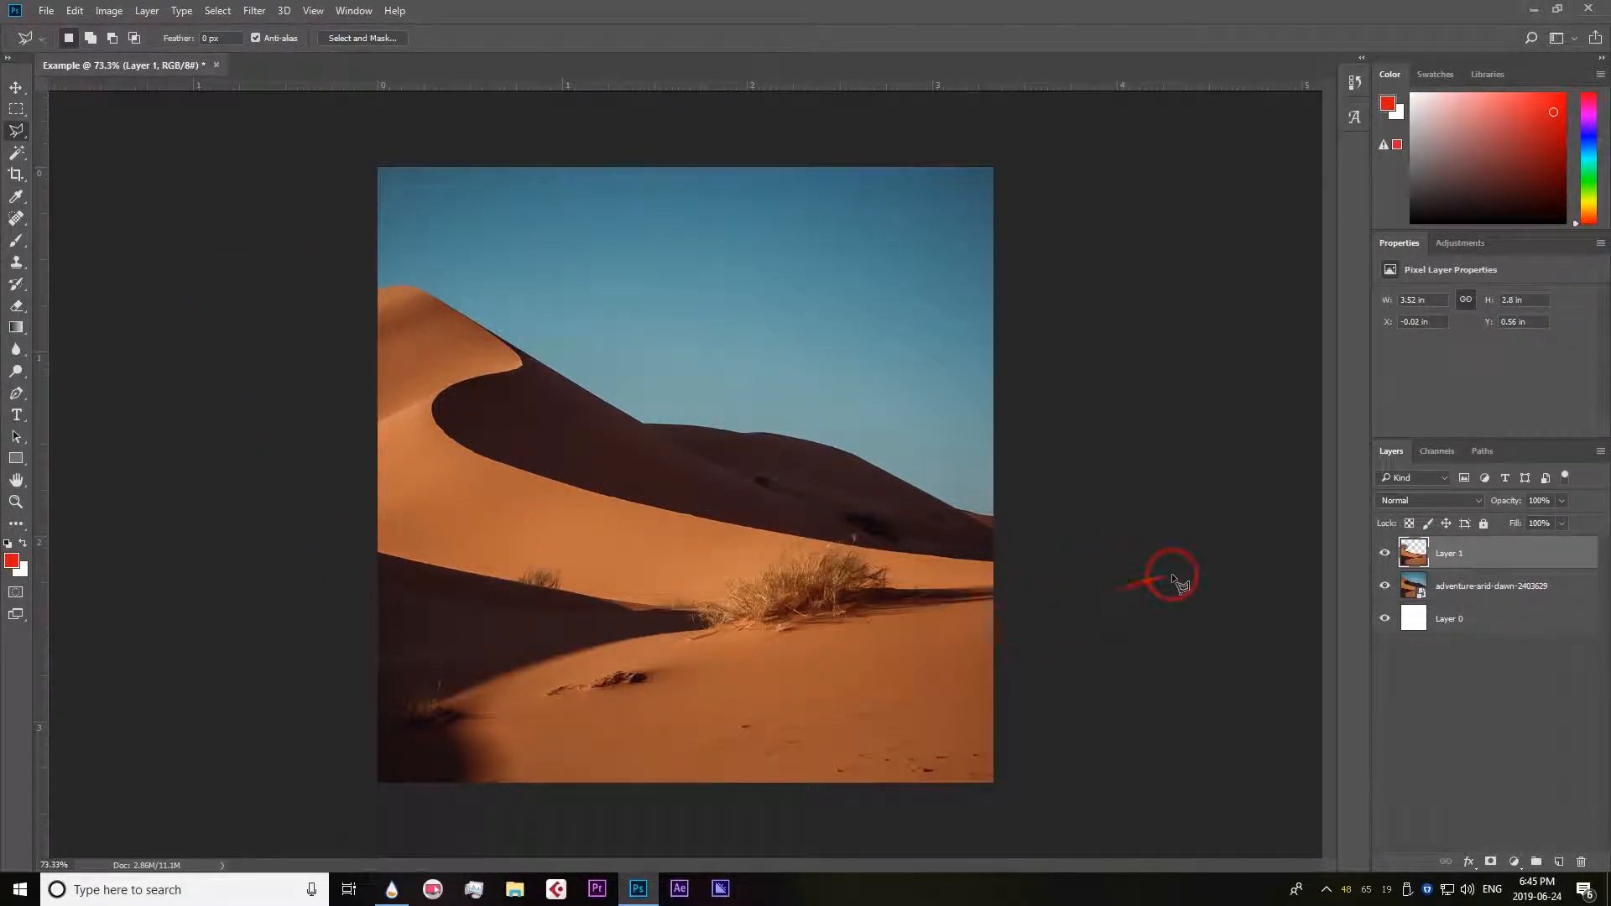
{"action": "left_click", "coordinate": [1386, 553]}
{"action": "left_click", "coordinate": [1385, 585]}
{"action": "left_click", "coordinate": [1386, 554]}
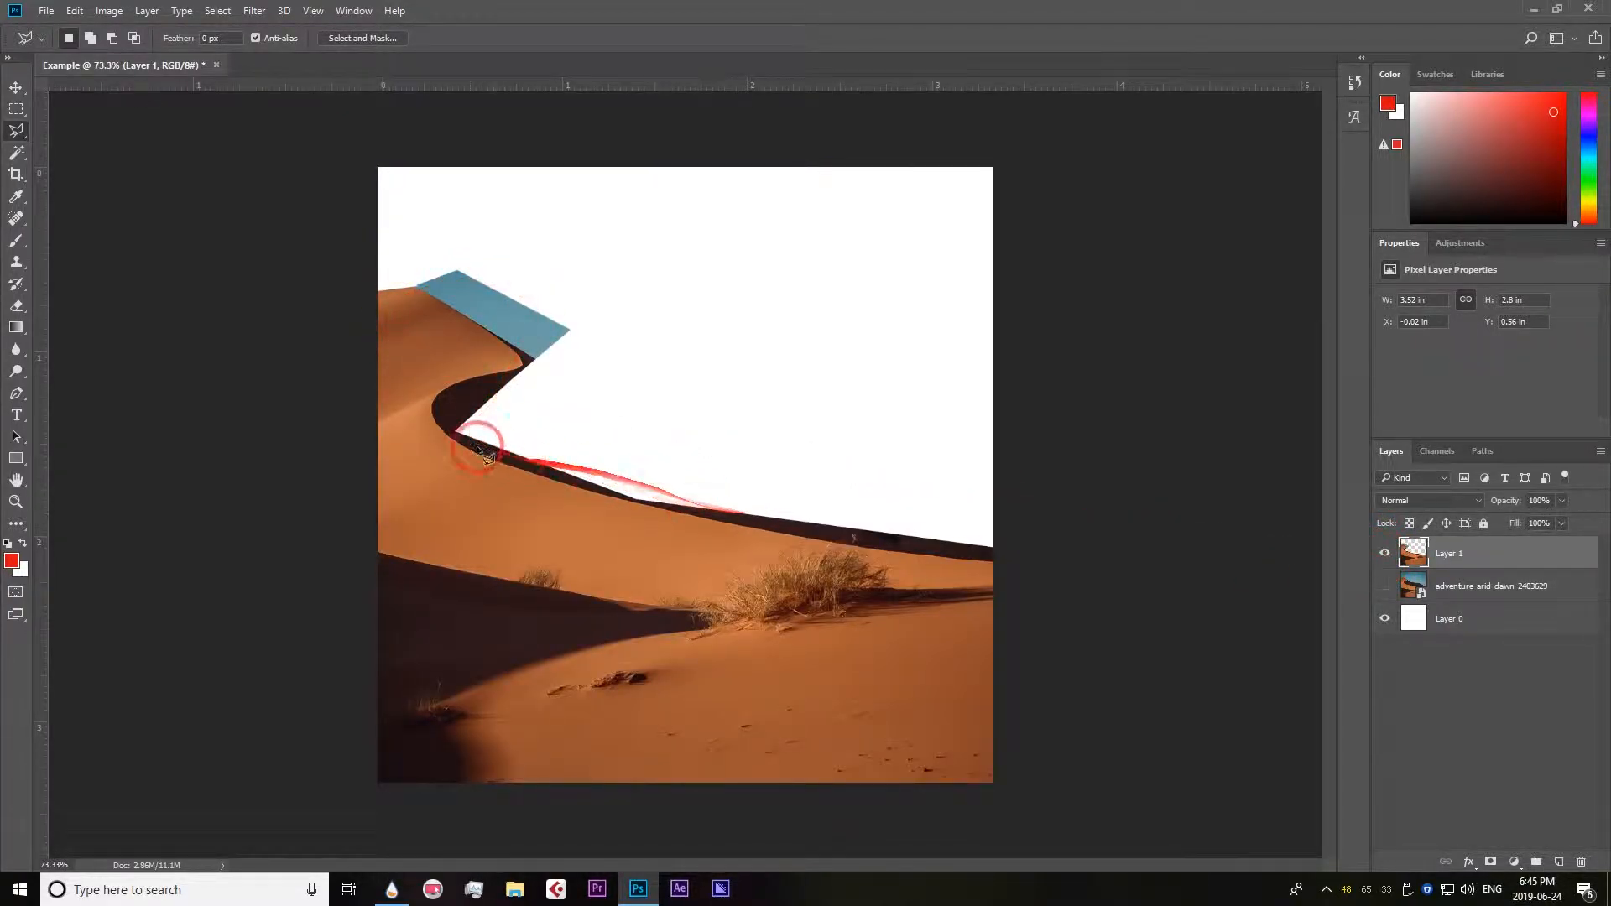
{"action": "left_click", "coordinate": [1385, 555]}
{"action": "left_click", "coordinate": [1386, 555]}
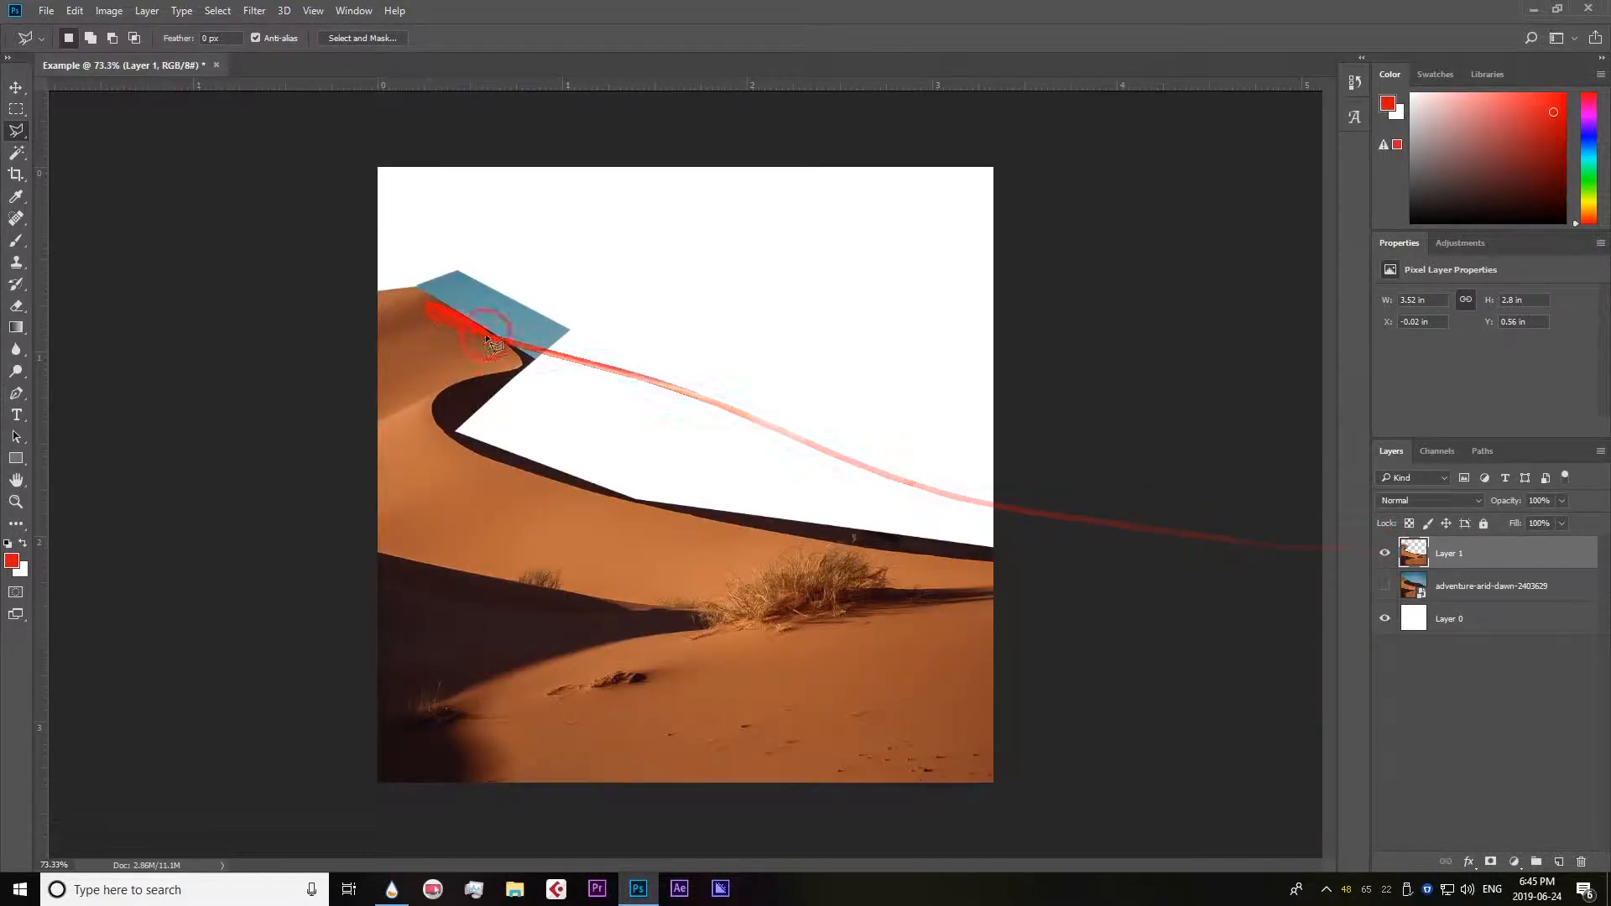
Show the photo layer again and delete the polygonal cutout layer.
{"action": "left_click", "coordinate": [1385, 556]}
{"action": "left_click", "coordinate": [1385, 587]}
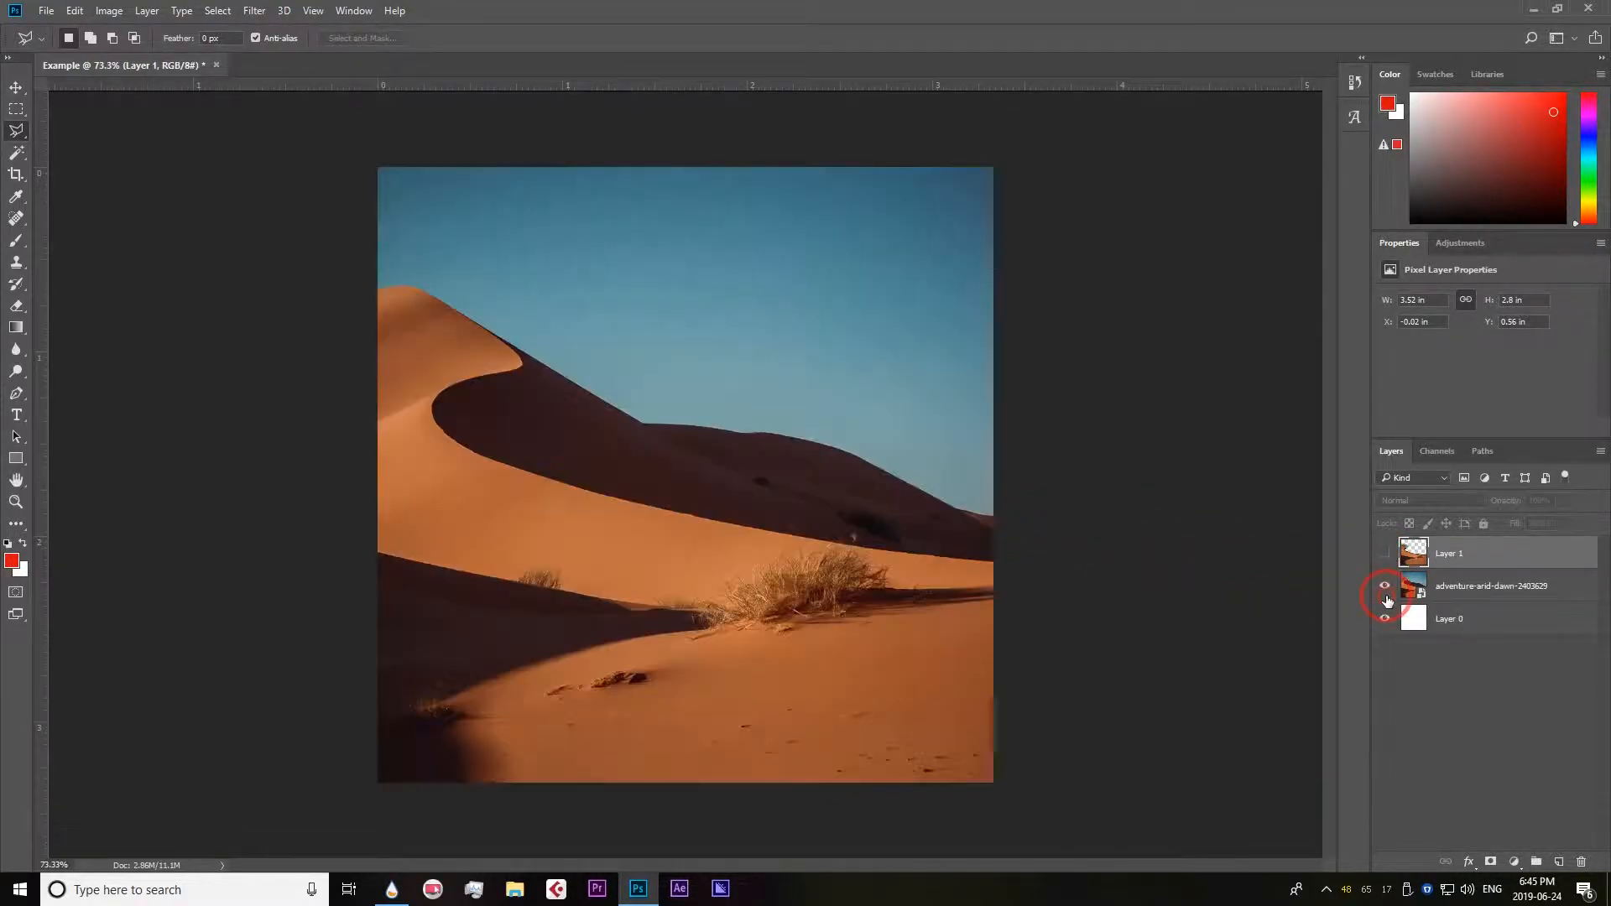
{"action": "left_click", "coordinate": [1581, 863]}
{"action": "left_click", "coordinate": [768, 329]}
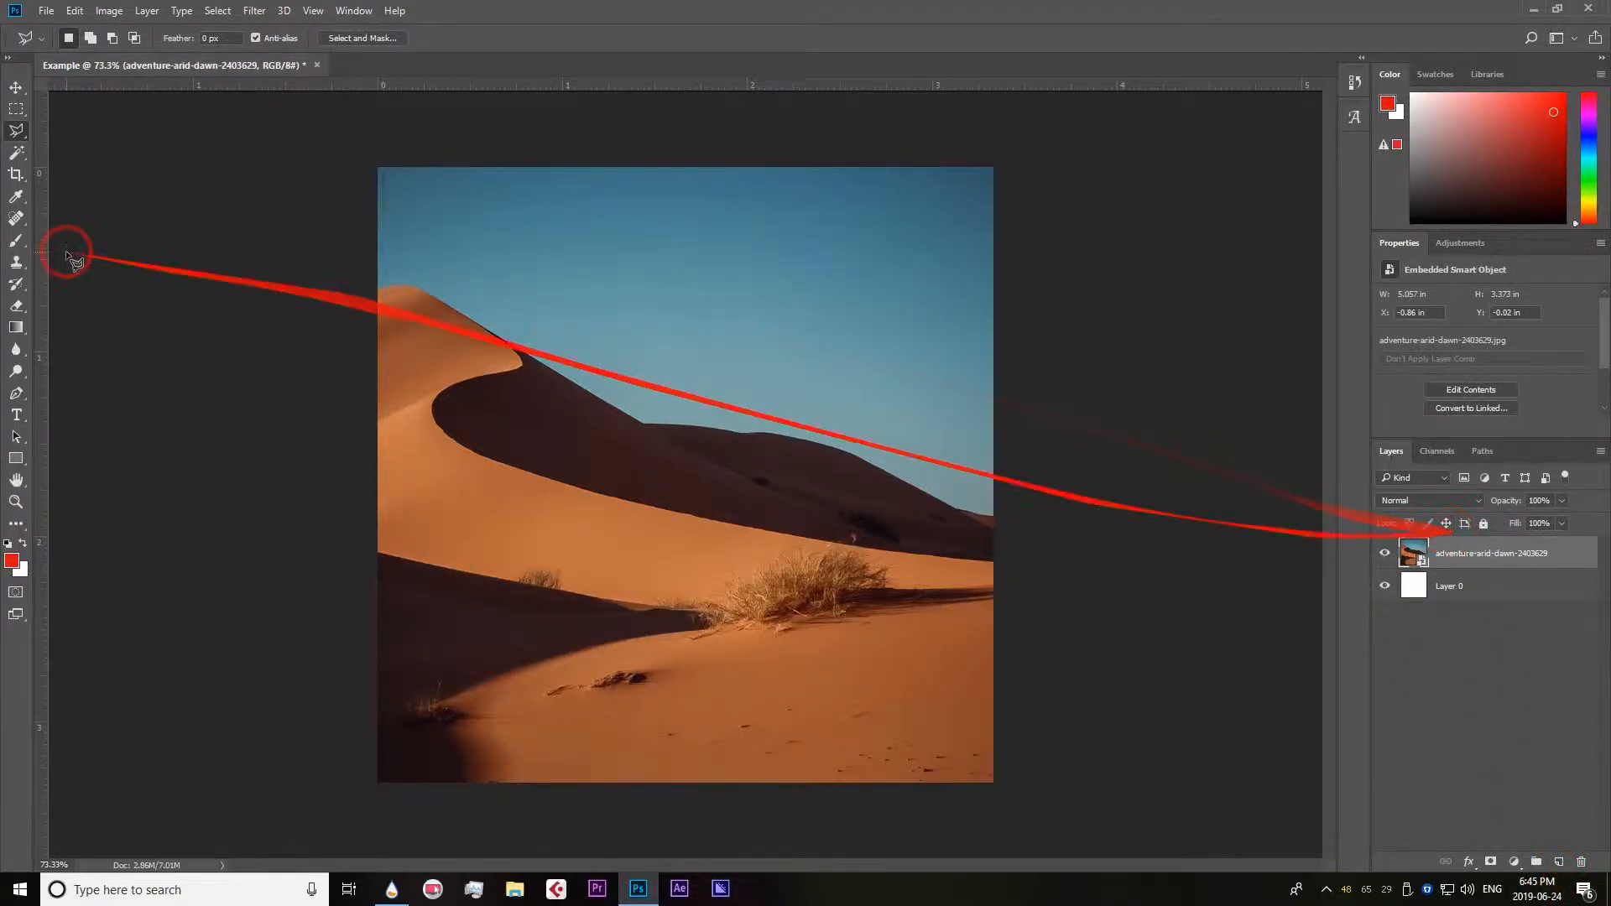
Trace the sunlit dune's ridge with the Magnetic Lasso tool and close the selection around the foreground sand.
{"action": "key", "text": "shift+l"}
{"action": "right_click", "coordinate": [18, 131]}
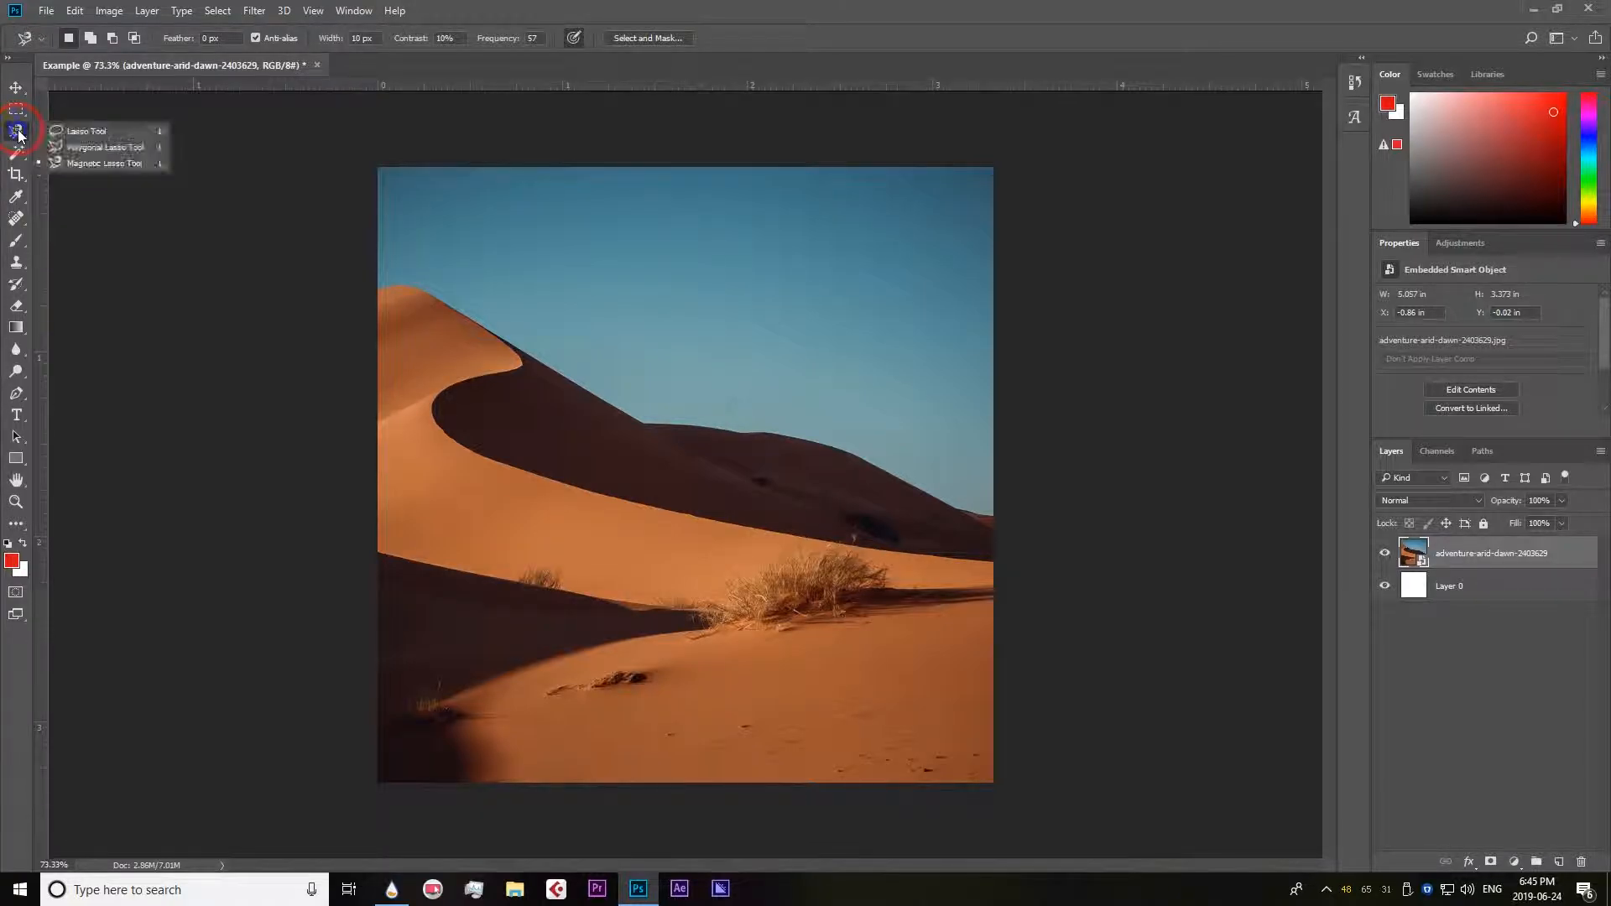
{"action": "left_click", "coordinate": [93, 163]}
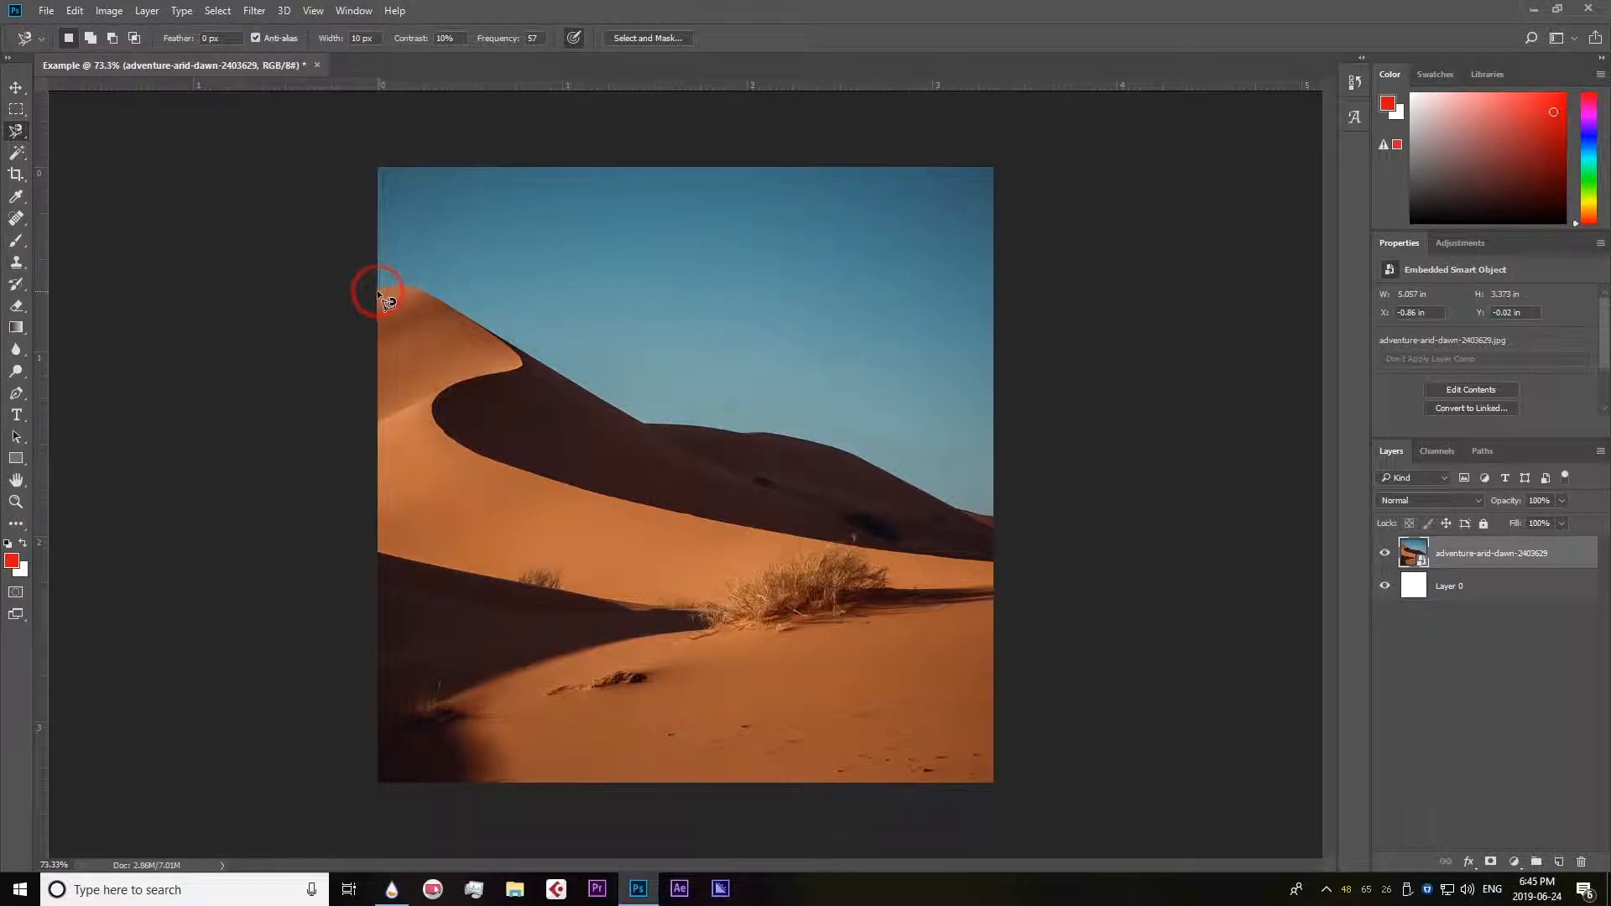
{"action": "left_click", "coordinate": [378, 289]}
{"action": "left_click_drag", "start_coordinate": [392, 287], "coordinate": [497, 333]}
{"action": "left_click_drag", "start_coordinate": [495, 377], "coordinate": [480, 379]}
{"action": "mouse_move", "coordinate": [449, 388]}
{"action": "left_mouse_down"}
{"action": "mouse_move", "coordinate": [434, 403]}
{"action": "mouse_move", "coordinate": [446, 434]}
{"action": "mouse_move", "coordinate": [564, 487]}
{"action": "mouse_move", "coordinate": [924, 559]}
{"action": "left_mouse_up"}
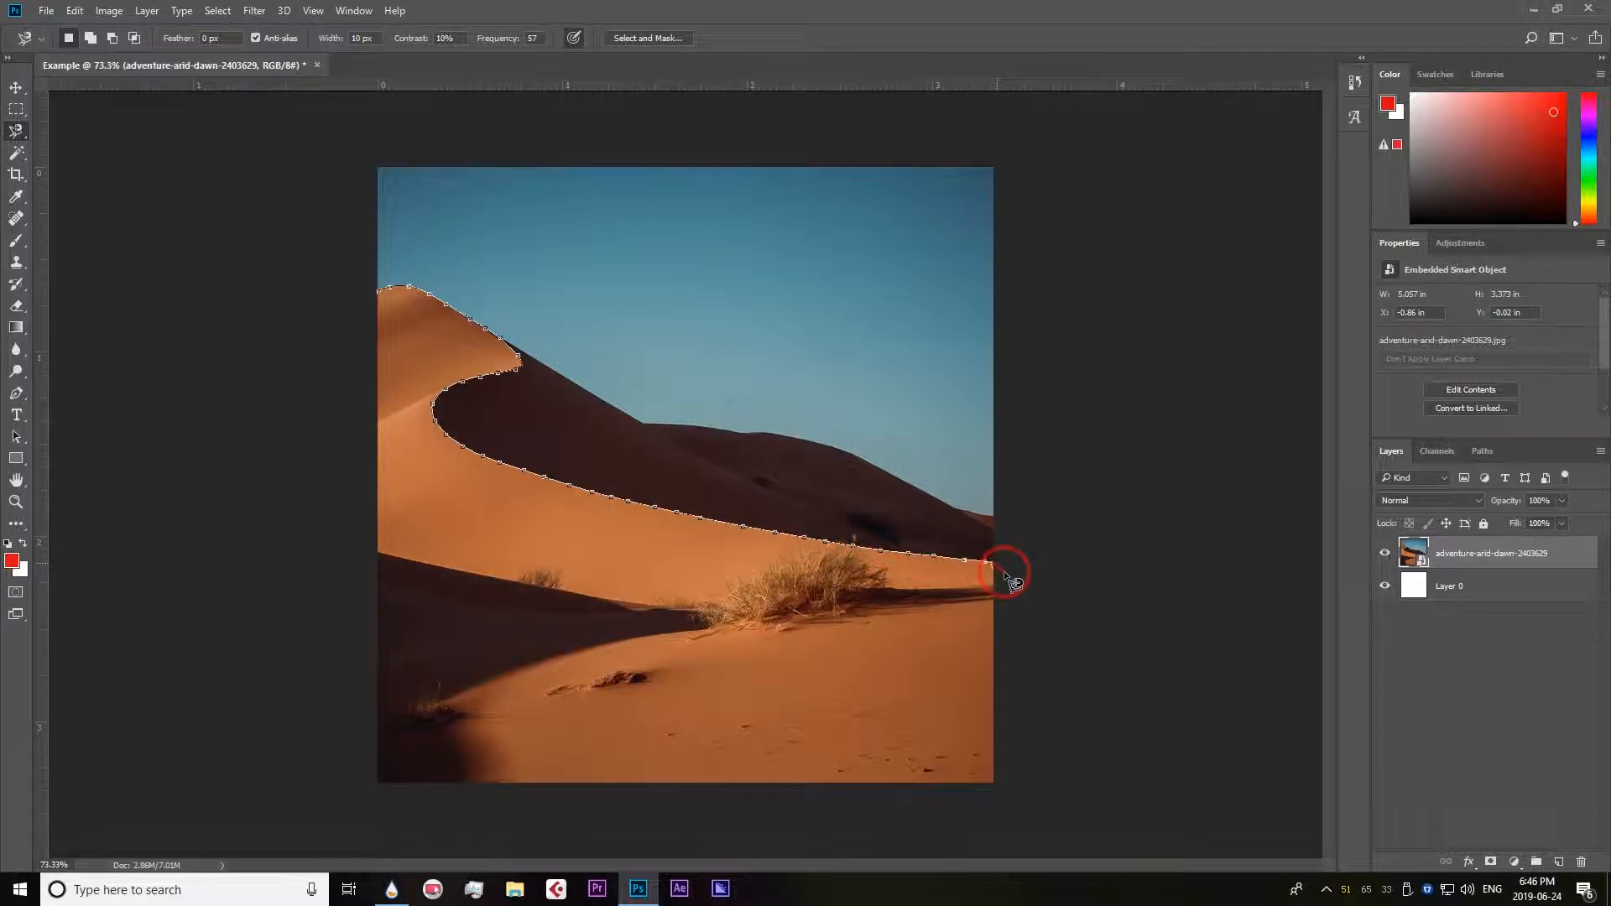
{"action": "left_click_drag", "start_coordinate": [1006, 576], "coordinate": [1054, 727]}
{"action": "mouse_move", "coordinate": [1055, 790]}
{"action": "left_mouse_down"}
{"action": "mouse_move", "coordinate": [326, 818]}
{"action": "mouse_move", "coordinate": [273, 510]}
{"action": "left_mouse_up"}
{"action": "mouse_move", "coordinate": [262, 415]}
{"action": "left_mouse_down"}
{"action": "mouse_move", "coordinate": [281, 276]}
{"action": "mouse_move", "coordinate": [378, 295]}
{"action": "left_mouse_up"}
{"action": "left_click", "coordinate": [378, 295]}
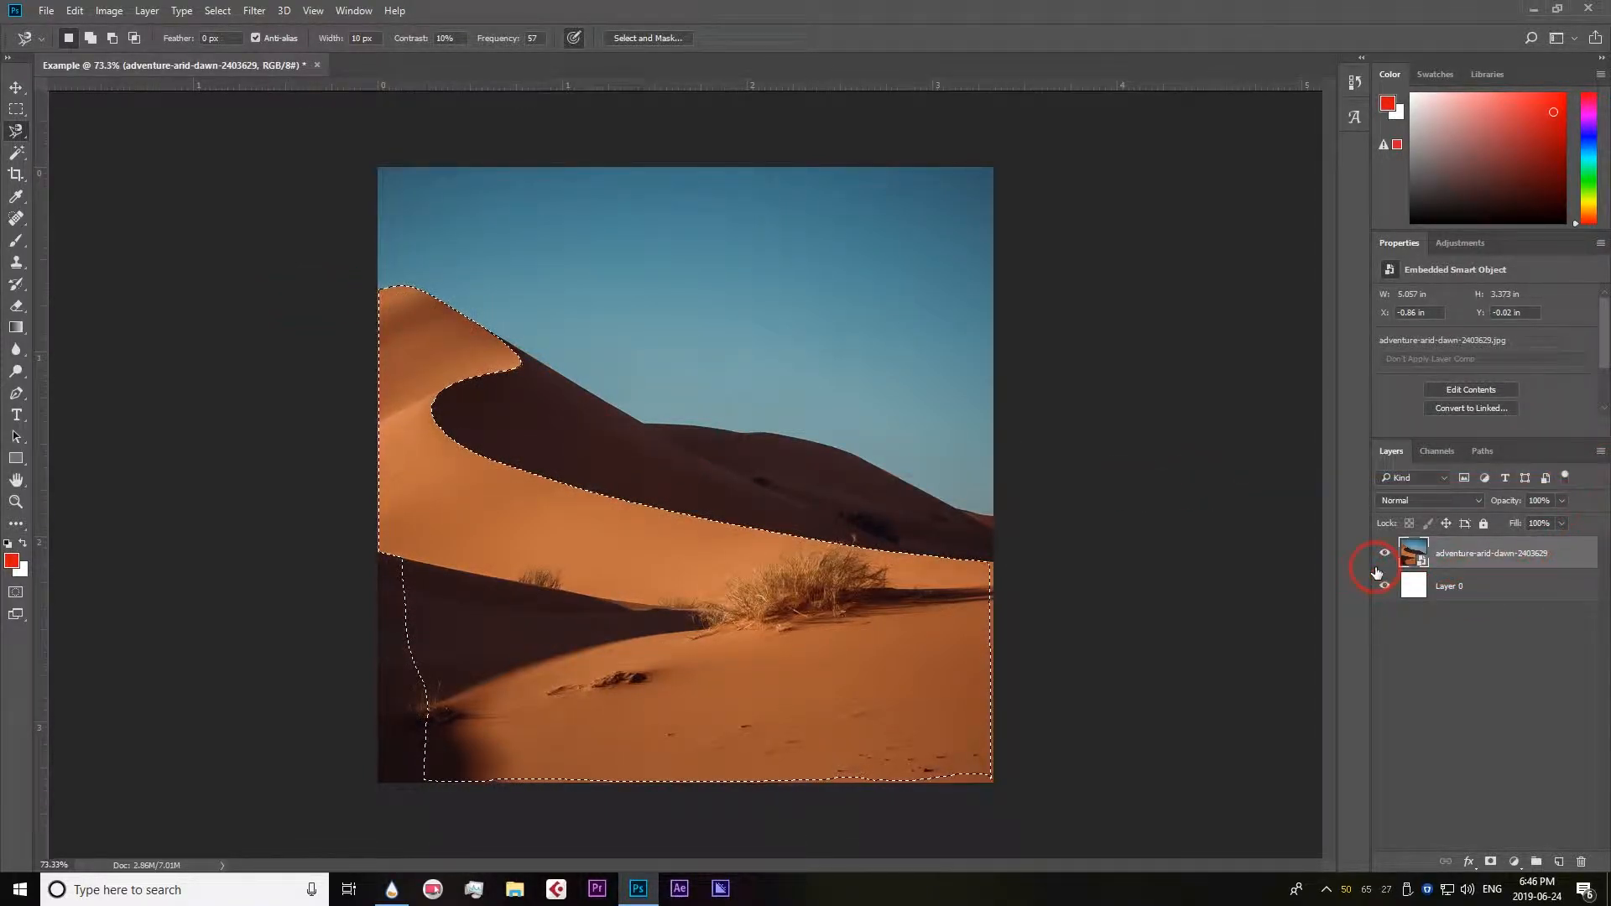
Copy the magnetic selection to a new layer and hide the photo layer to inspect the cutout's edges.
{"action": "key", "text": "ctrl+j"}
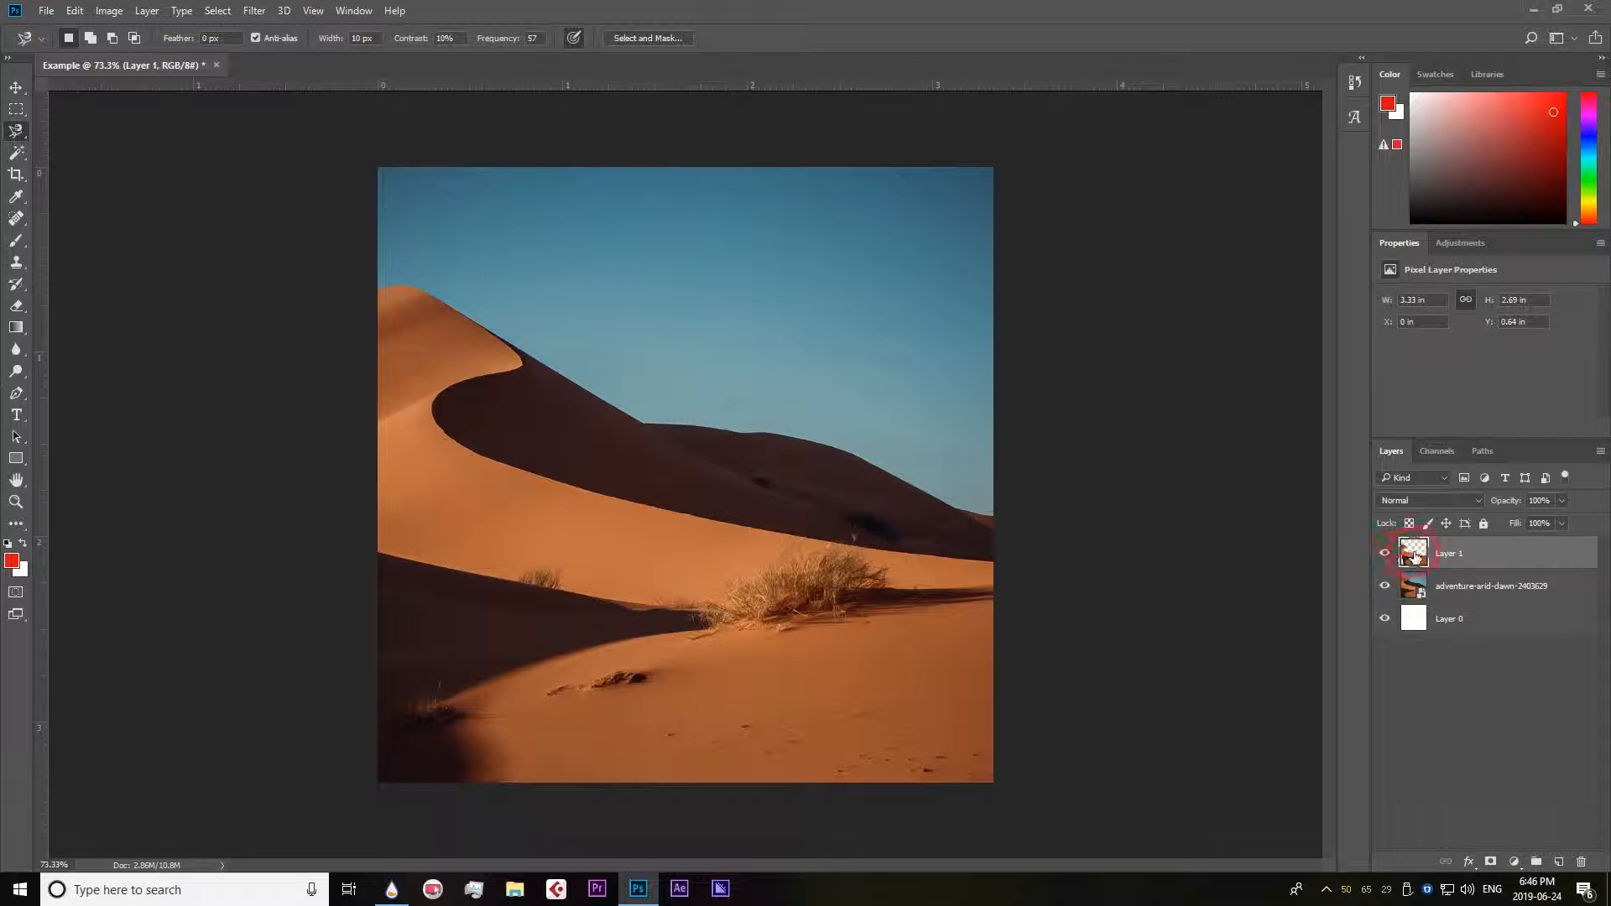
{"action": "left_click", "coordinate": [1387, 587]}
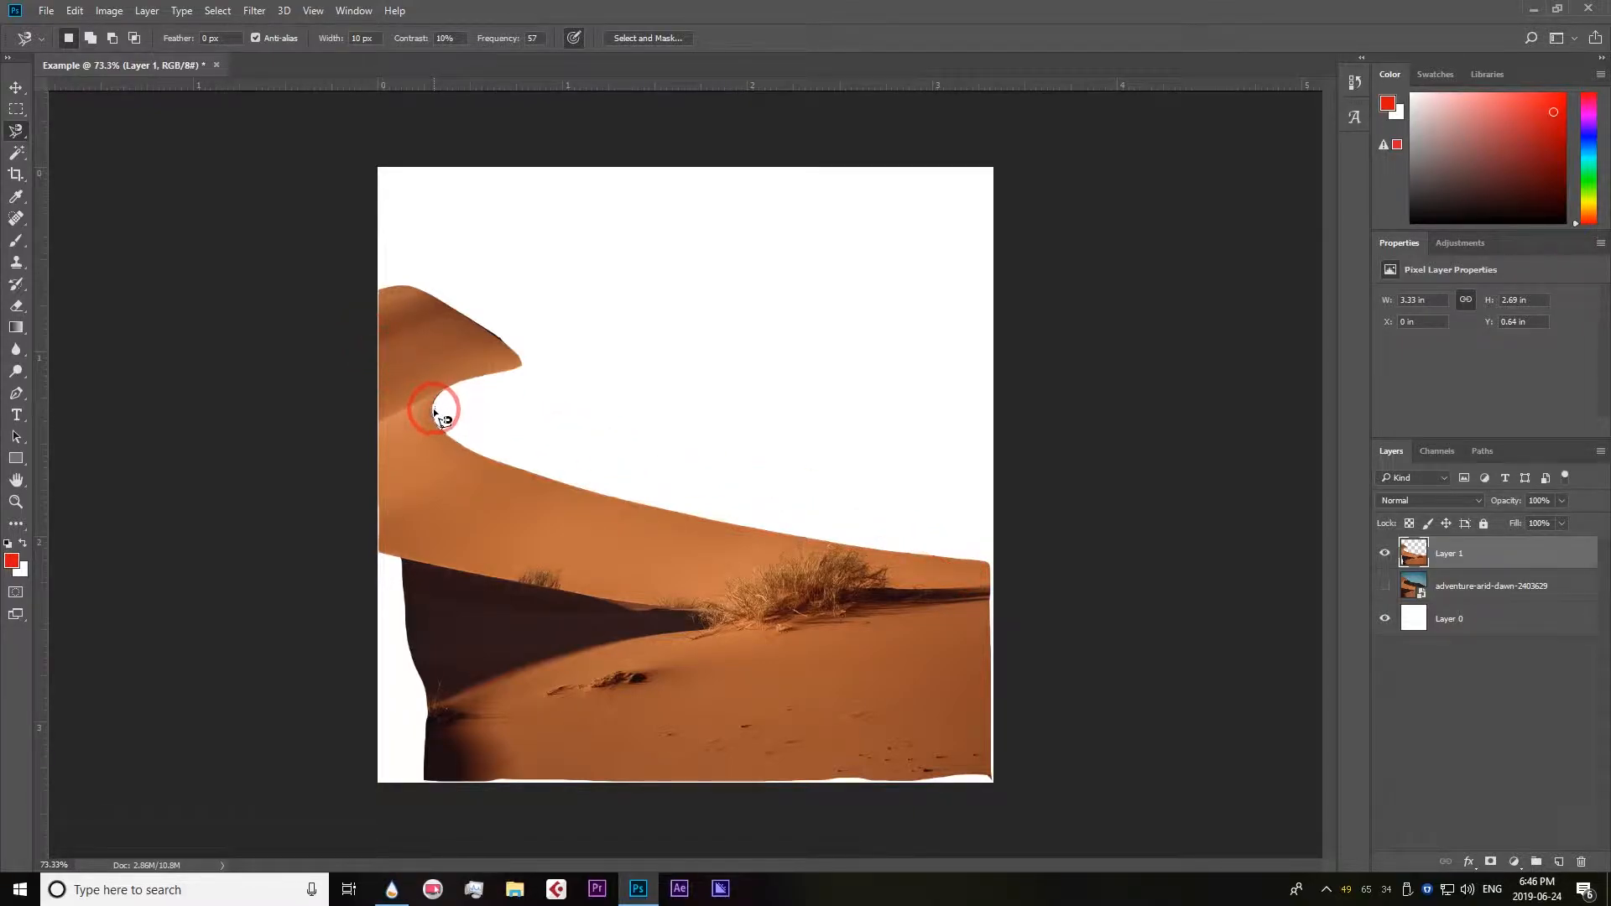
Make the photo layer visible again and delete the magnetic lasso cutout layer.
{"action": "left_click", "coordinate": [1386, 587]}
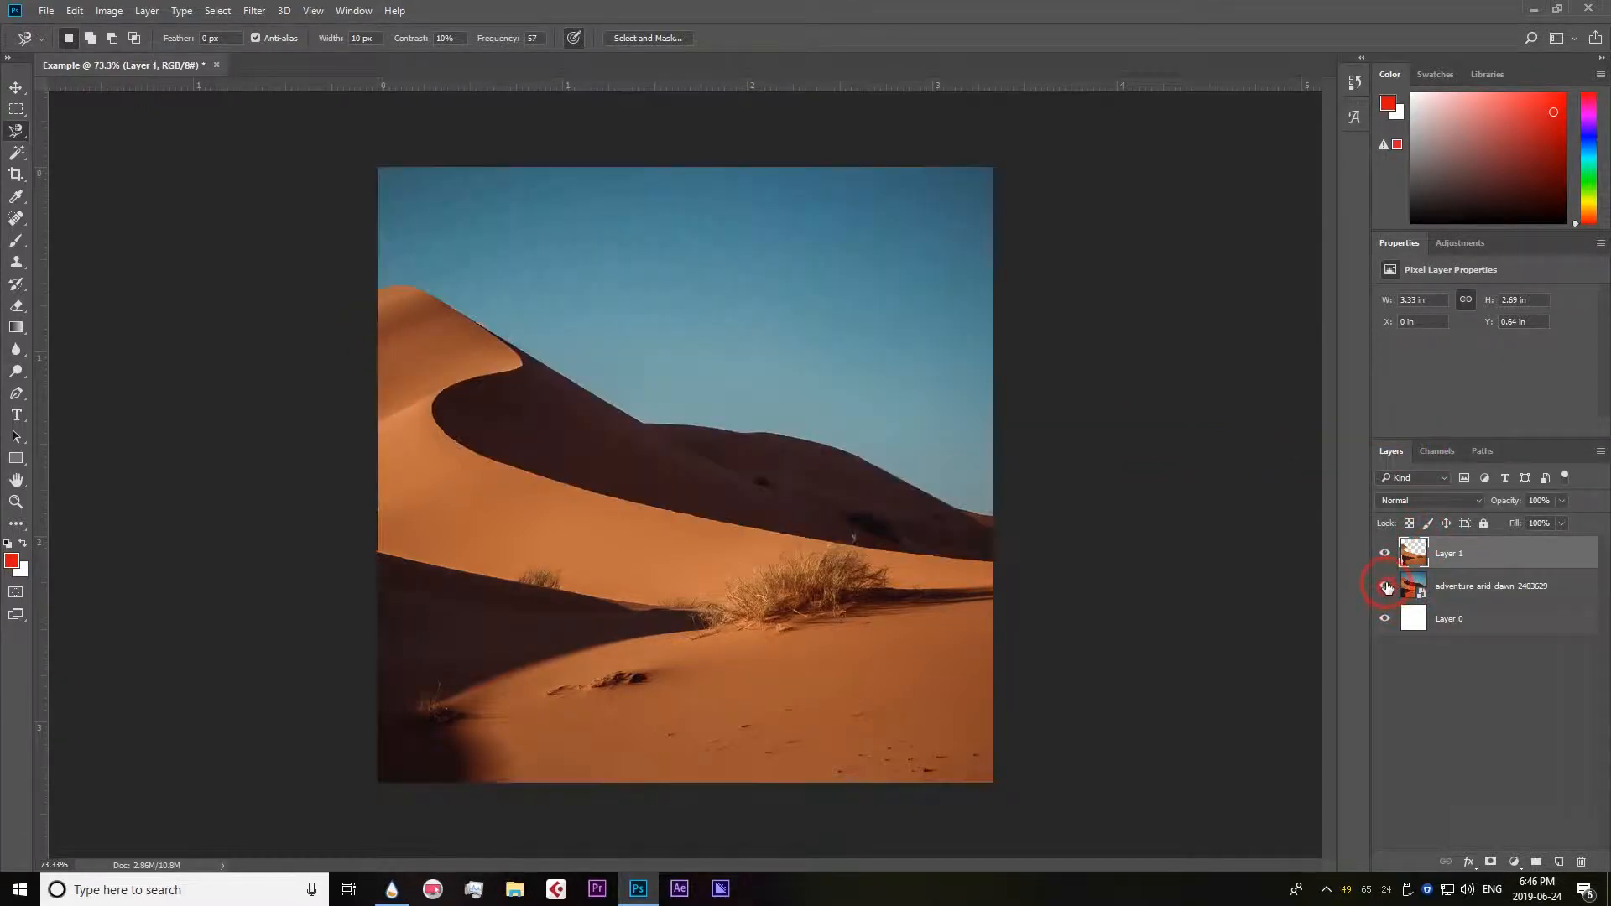
{"action": "left_click", "coordinate": [1583, 864]}
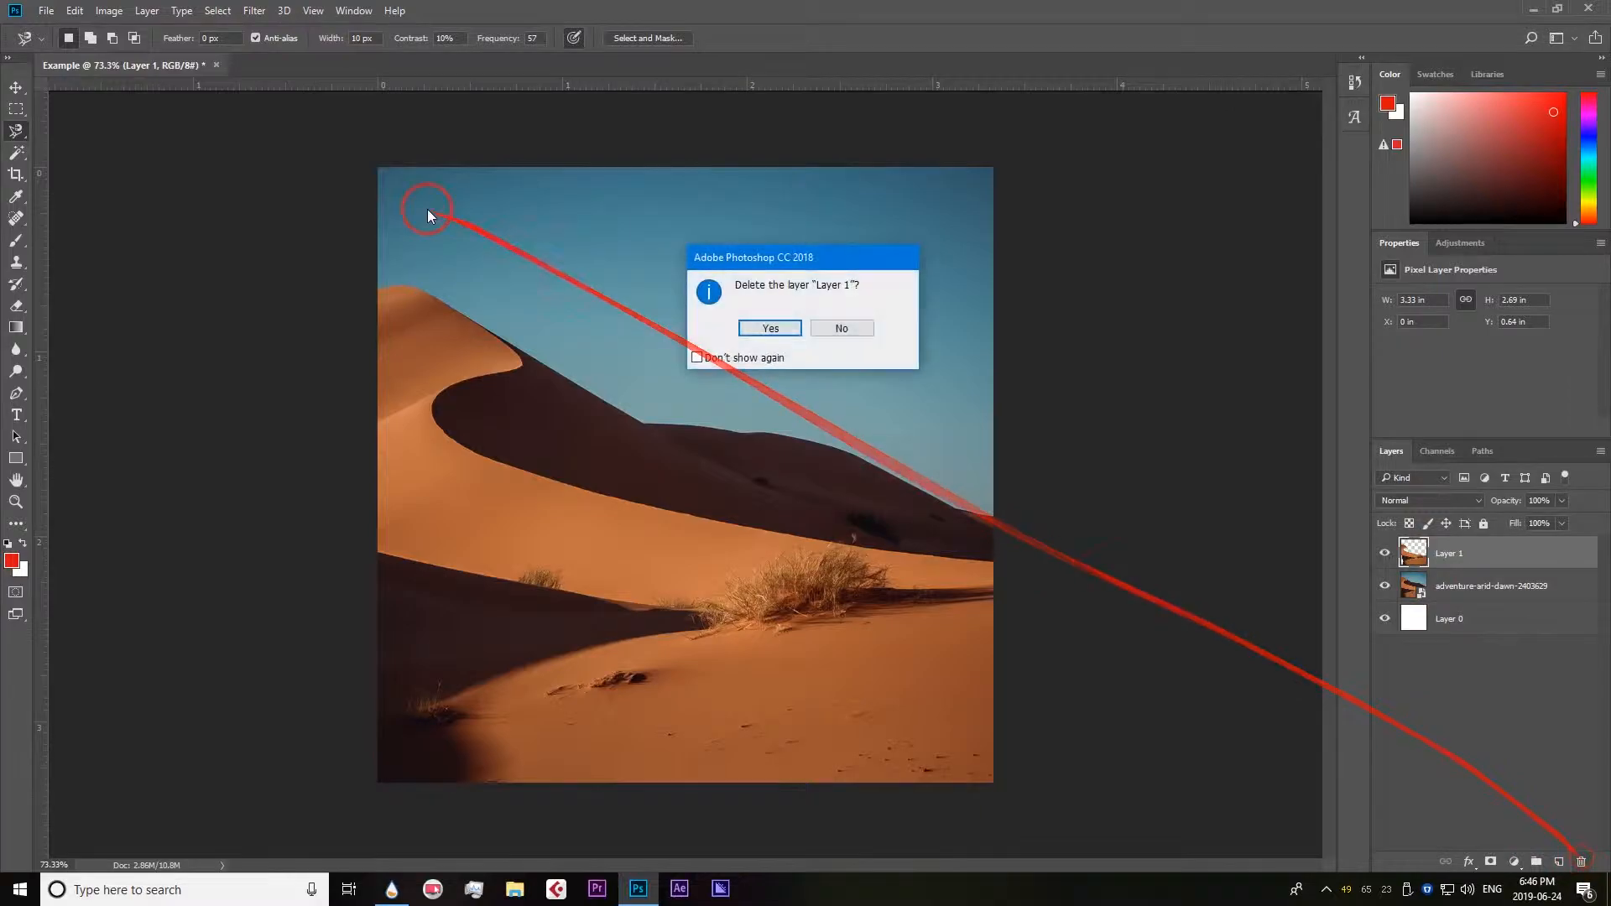
{"action": "left_click", "coordinate": [738, 327]}
Switch to the Quick Selection tool.
{"action": "left_click", "coordinate": [17, 153]}
{"action": "right_click", "coordinate": [19, 158]}
{"action": "left_click", "coordinate": [92, 157]}
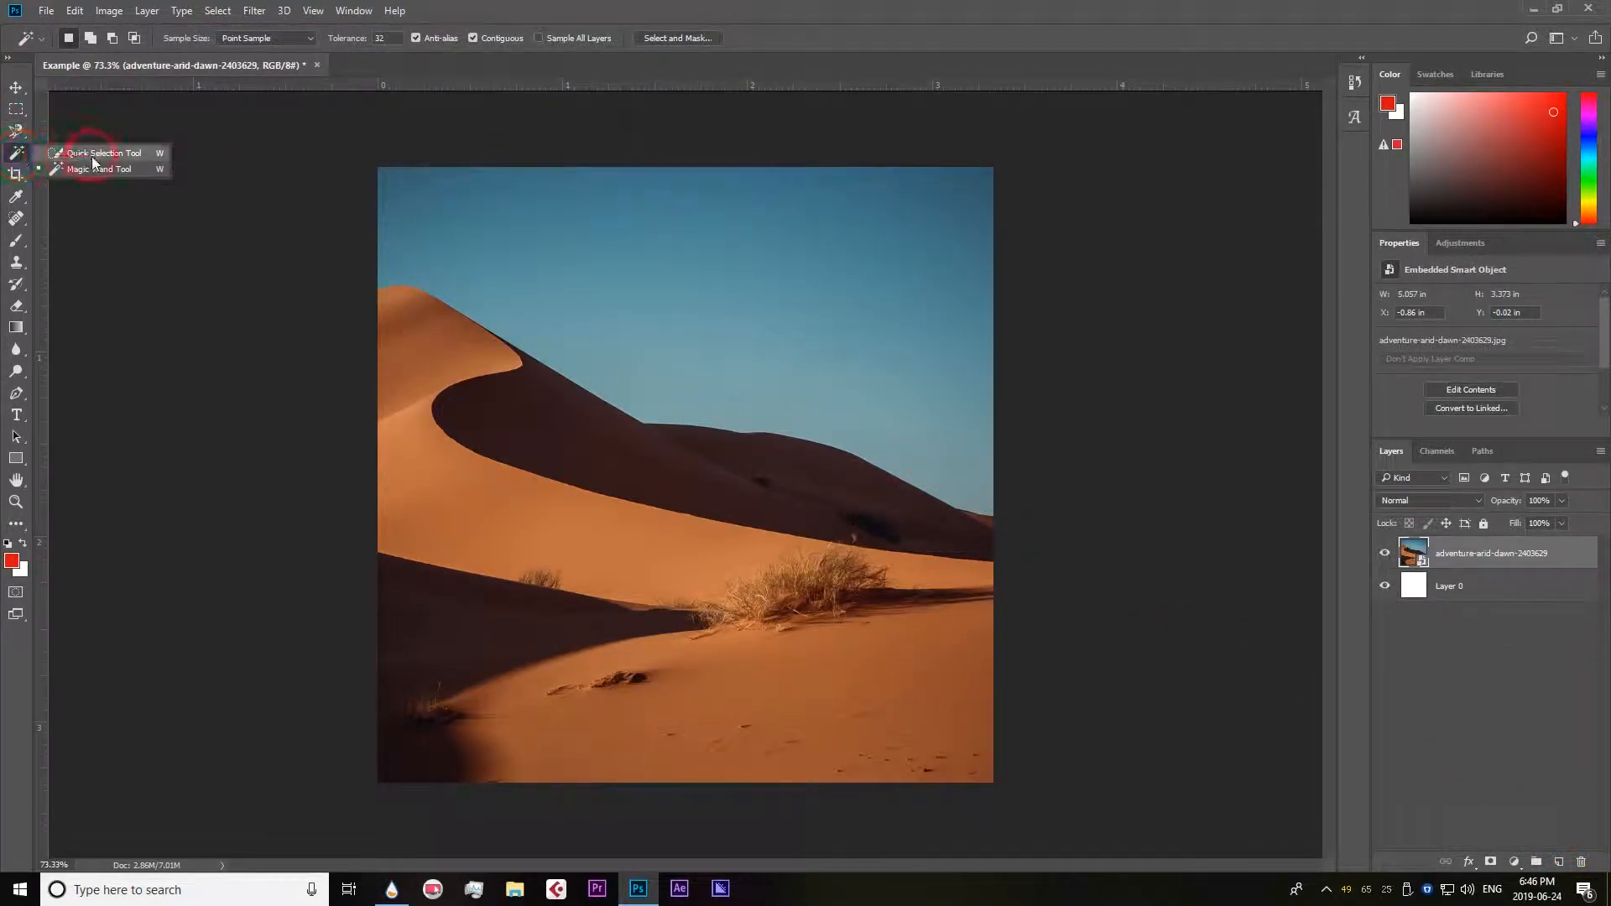
{"action": "right_click", "coordinate": [16, 154]}
{"action": "left_click", "coordinate": [59, 159]}
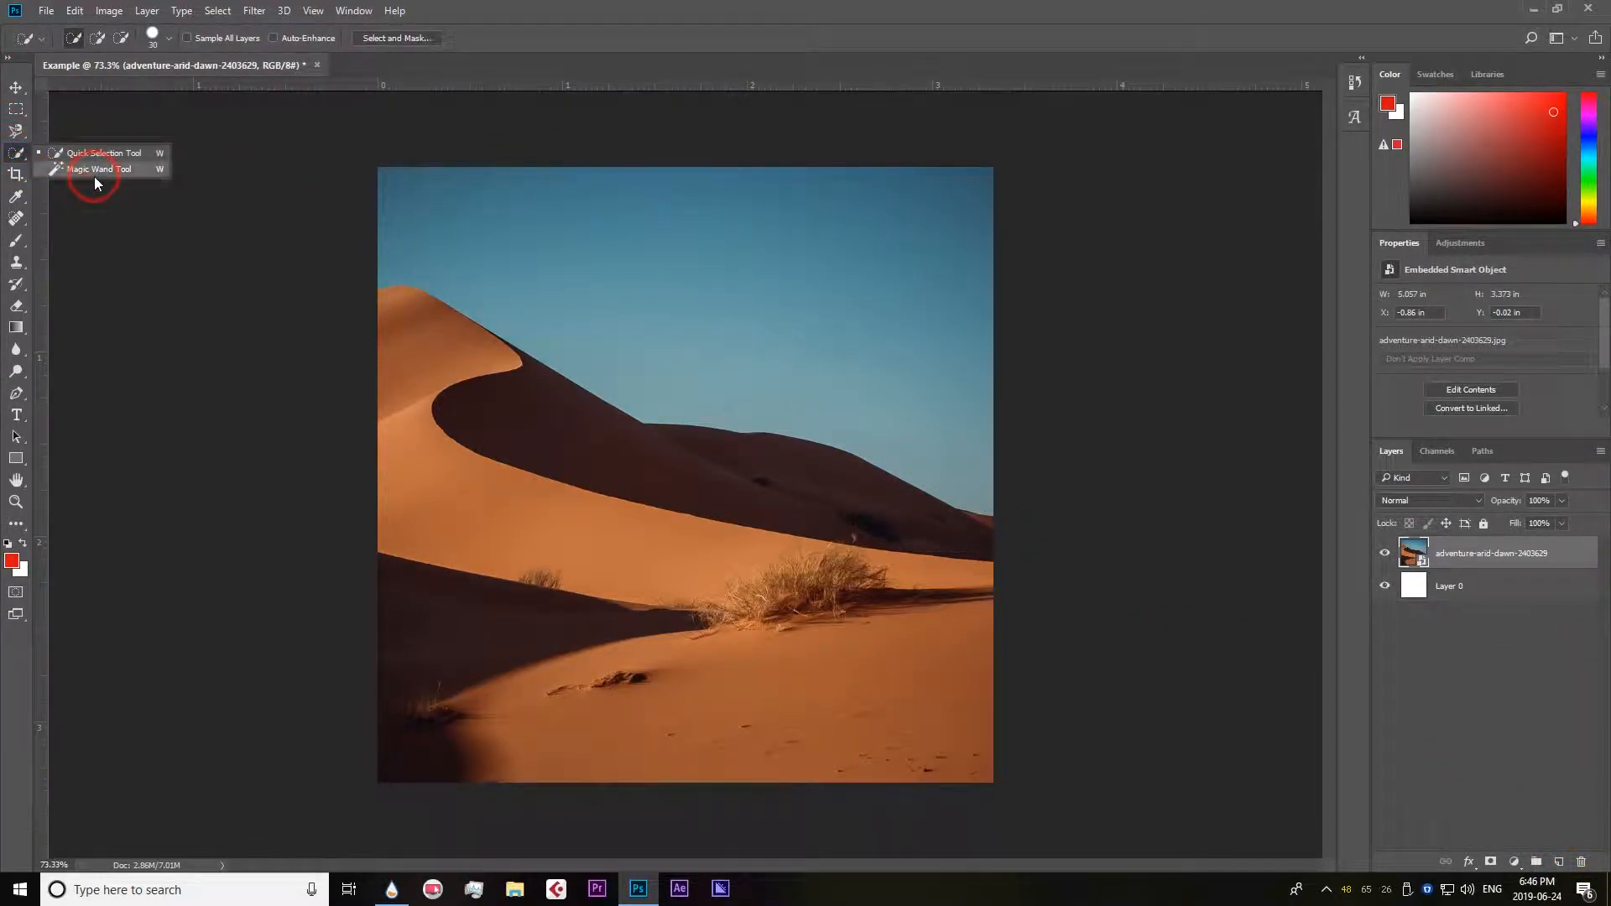
{"action": "left_click", "coordinate": [98, 154]}
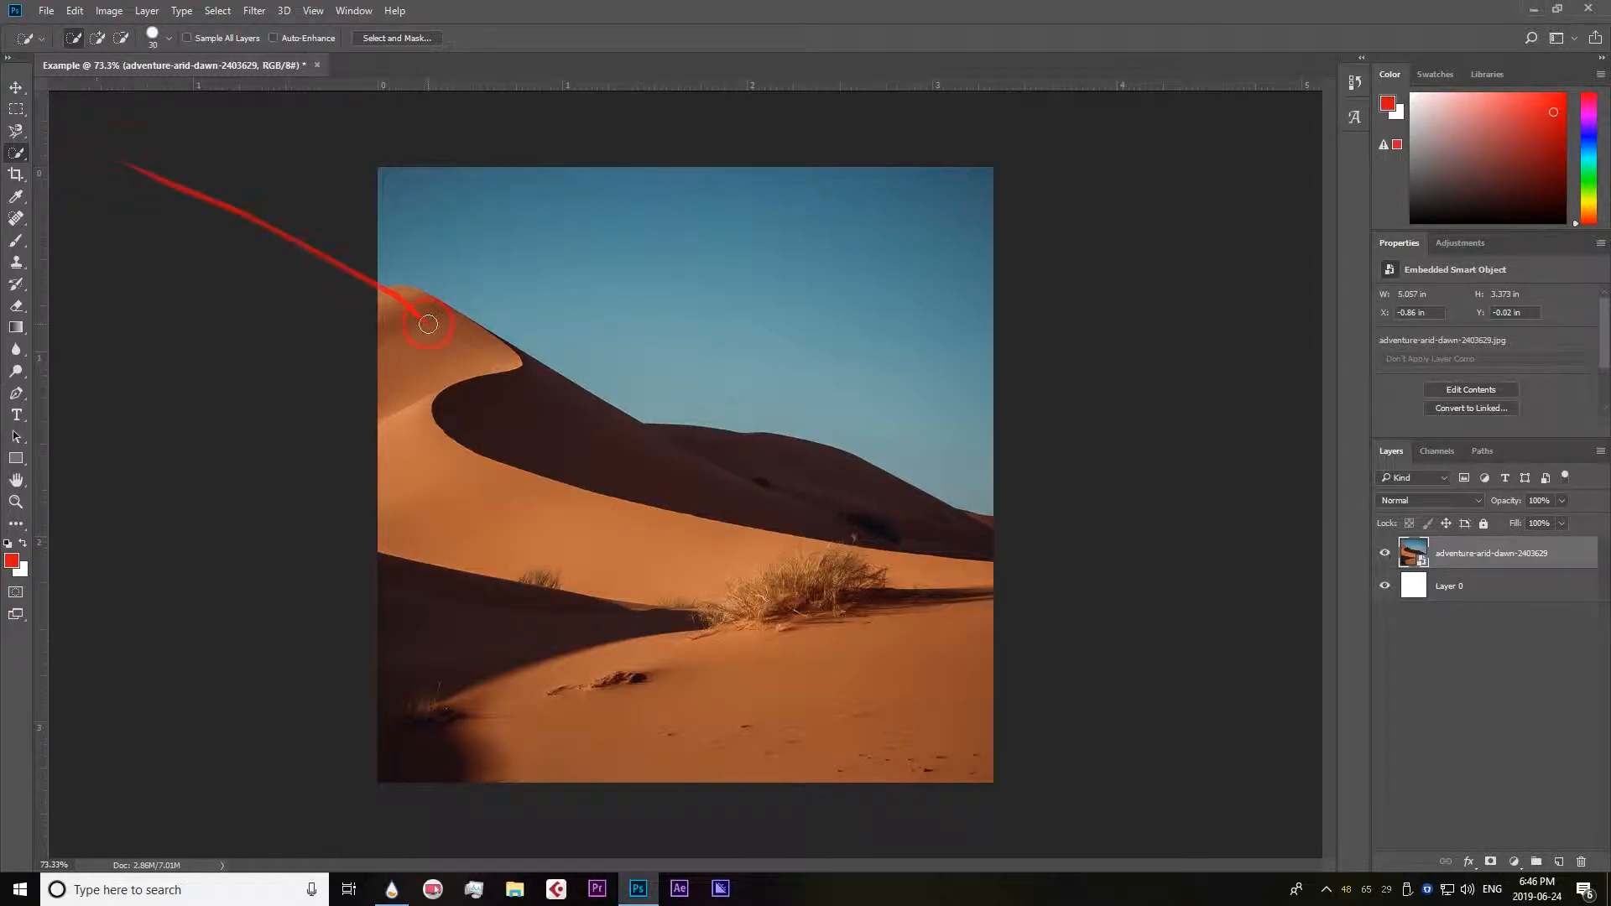
Brush a quick selection over the sunlit dune, the grass and all the foreground sand down to the photo's lower edge.
{"action": "left_click_drag", "start_coordinate": [394, 298], "coordinate": [435, 319]}
{"action": "mouse_move", "coordinate": [400, 419]}
{"action": "left_mouse_down"}
{"action": "mouse_move", "coordinate": [411, 456]}
{"action": "mouse_move", "coordinate": [528, 522]}
{"action": "mouse_move", "coordinate": [884, 586]}
{"action": "left_mouse_up"}
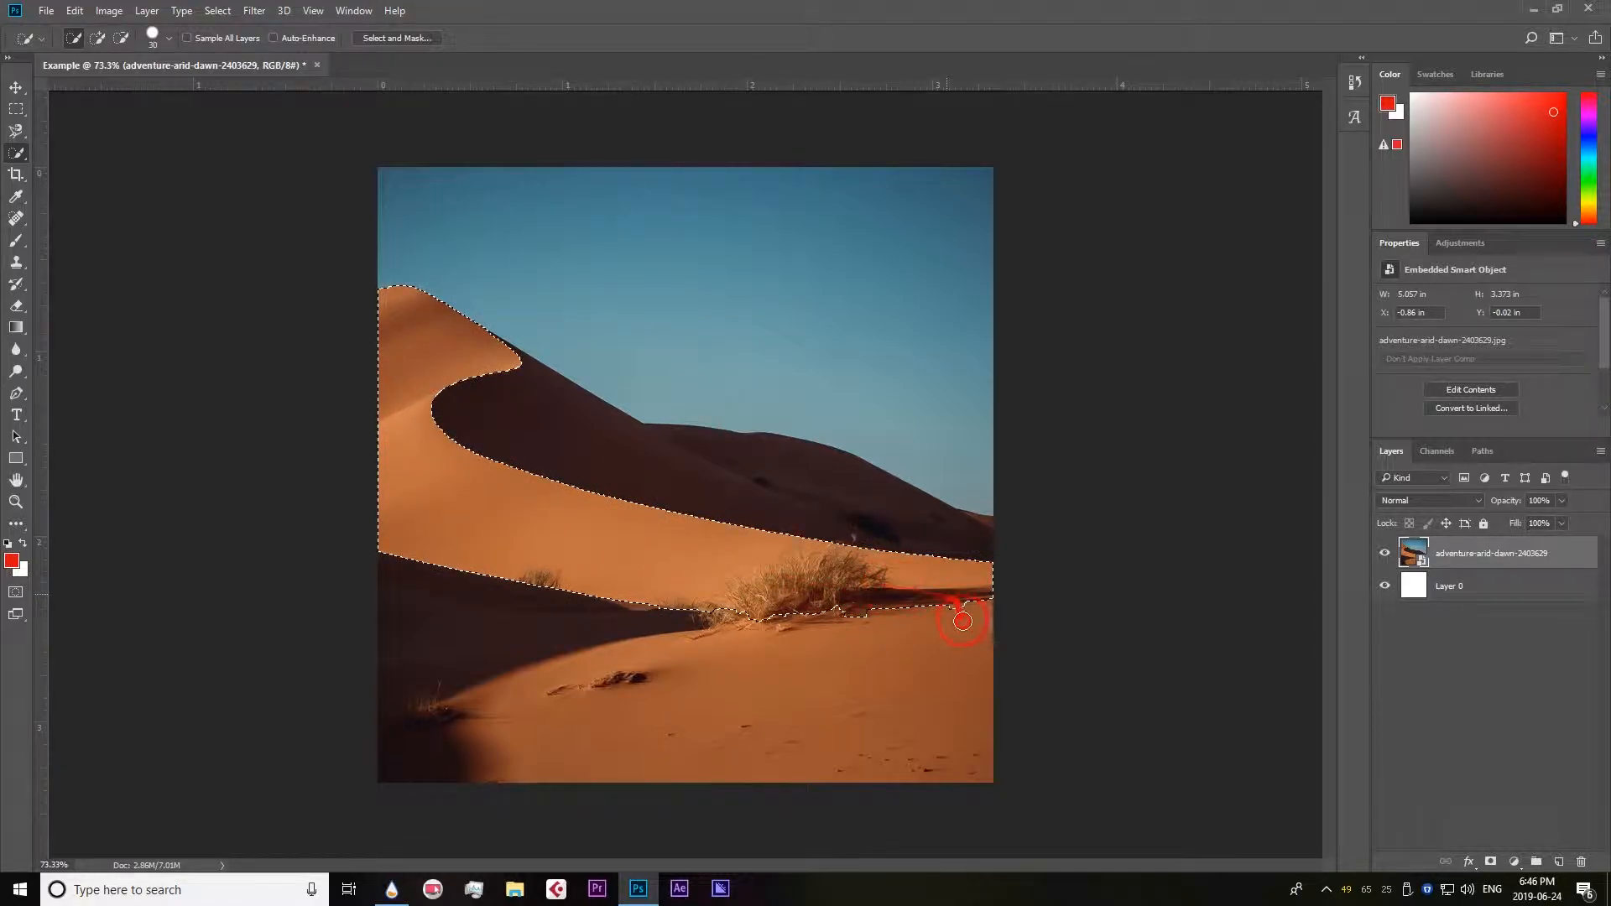
{"action": "mouse_move", "coordinate": [962, 703]}
{"action": "left_mouse_down"}
{"action": "mouse_move", "coordinate": [954, 749]}
{"action": "mouse_move", "coordinate": [755, 734]}
{"action": "mouse_move", "coordinate": [460, 637]}
{"action": "mouse_move", "coordinate": [432, 558]}
{"action": "left_mouse_up"}
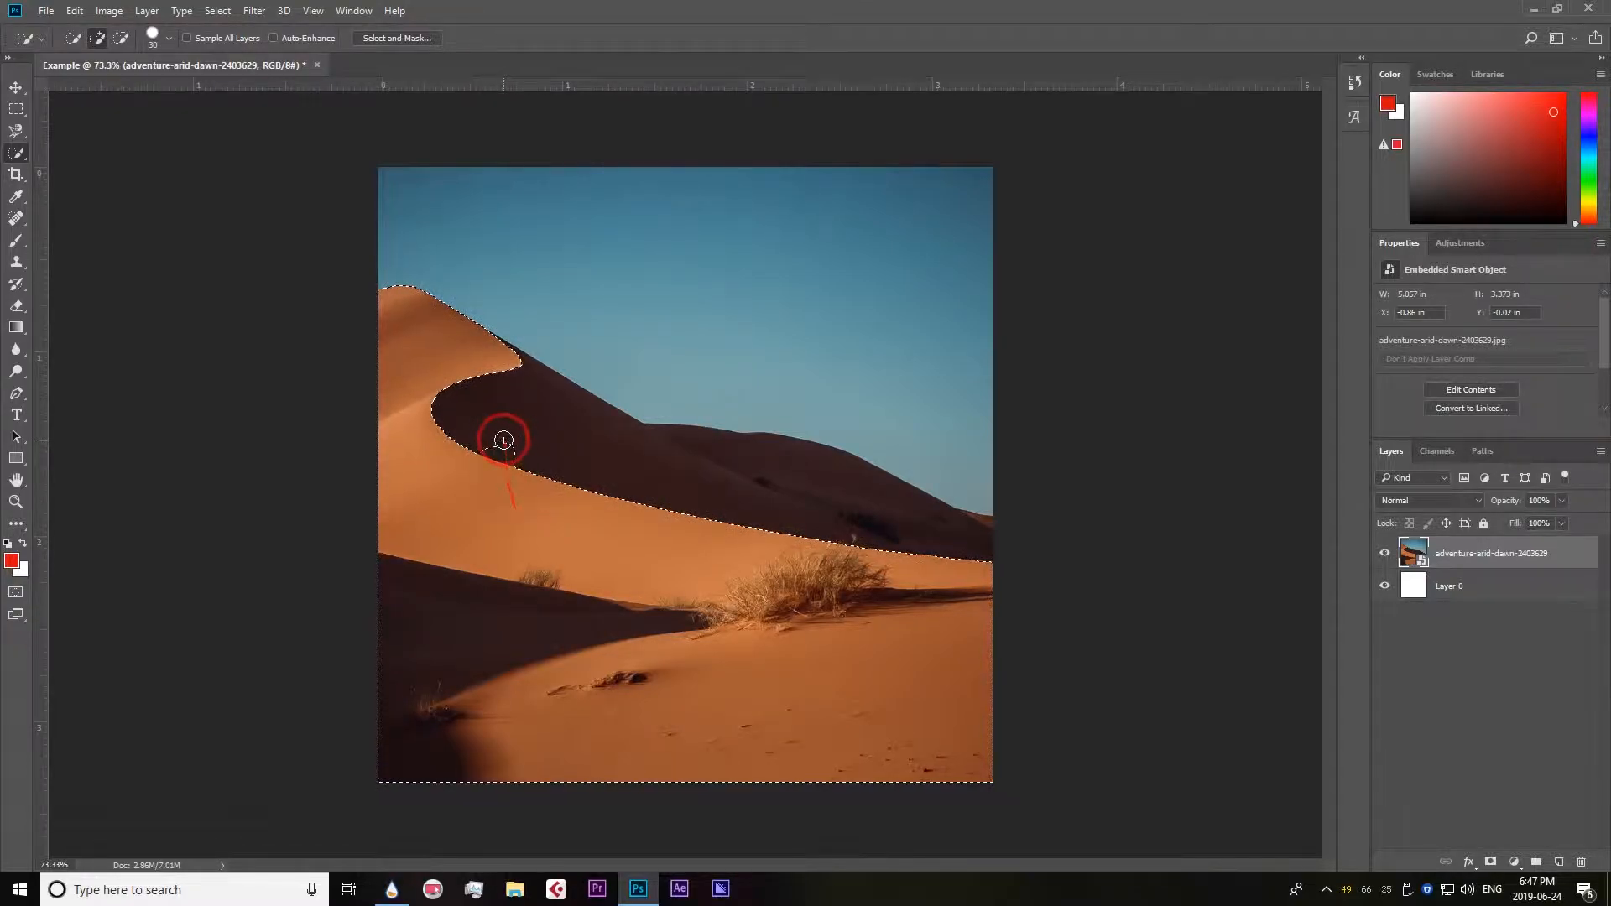
Subtract the stray patch of shaded dune from the quick selection along the sunlit slope's edge.
{"action": "left_click", "coordinate": [121, 39]}
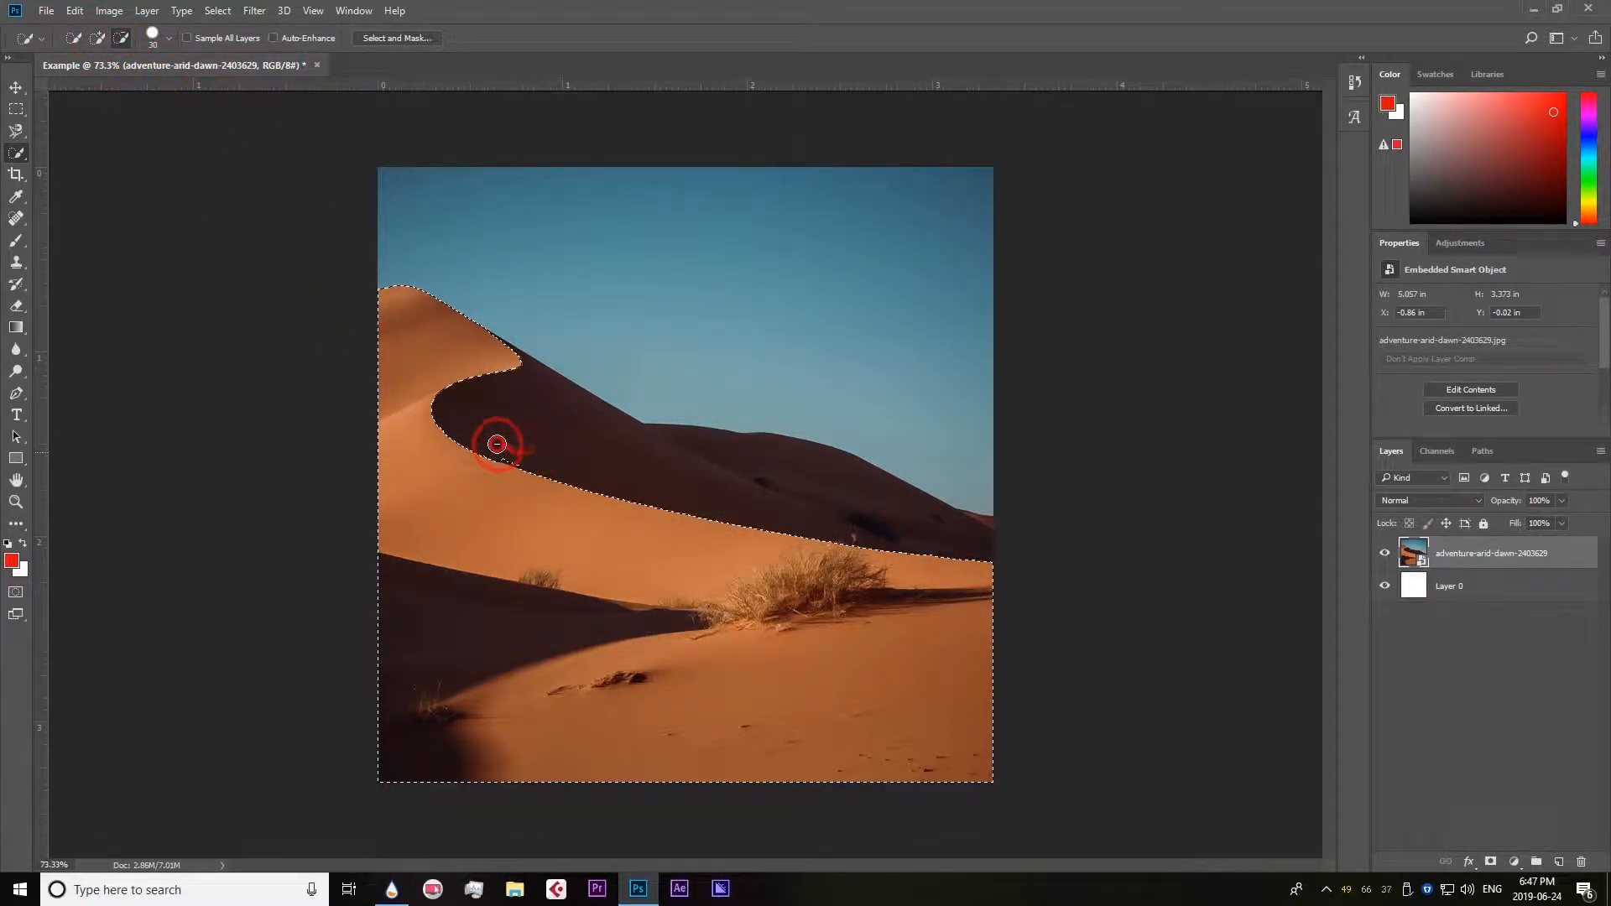
{"action": "left_click", "coordinate": [97, 37]}
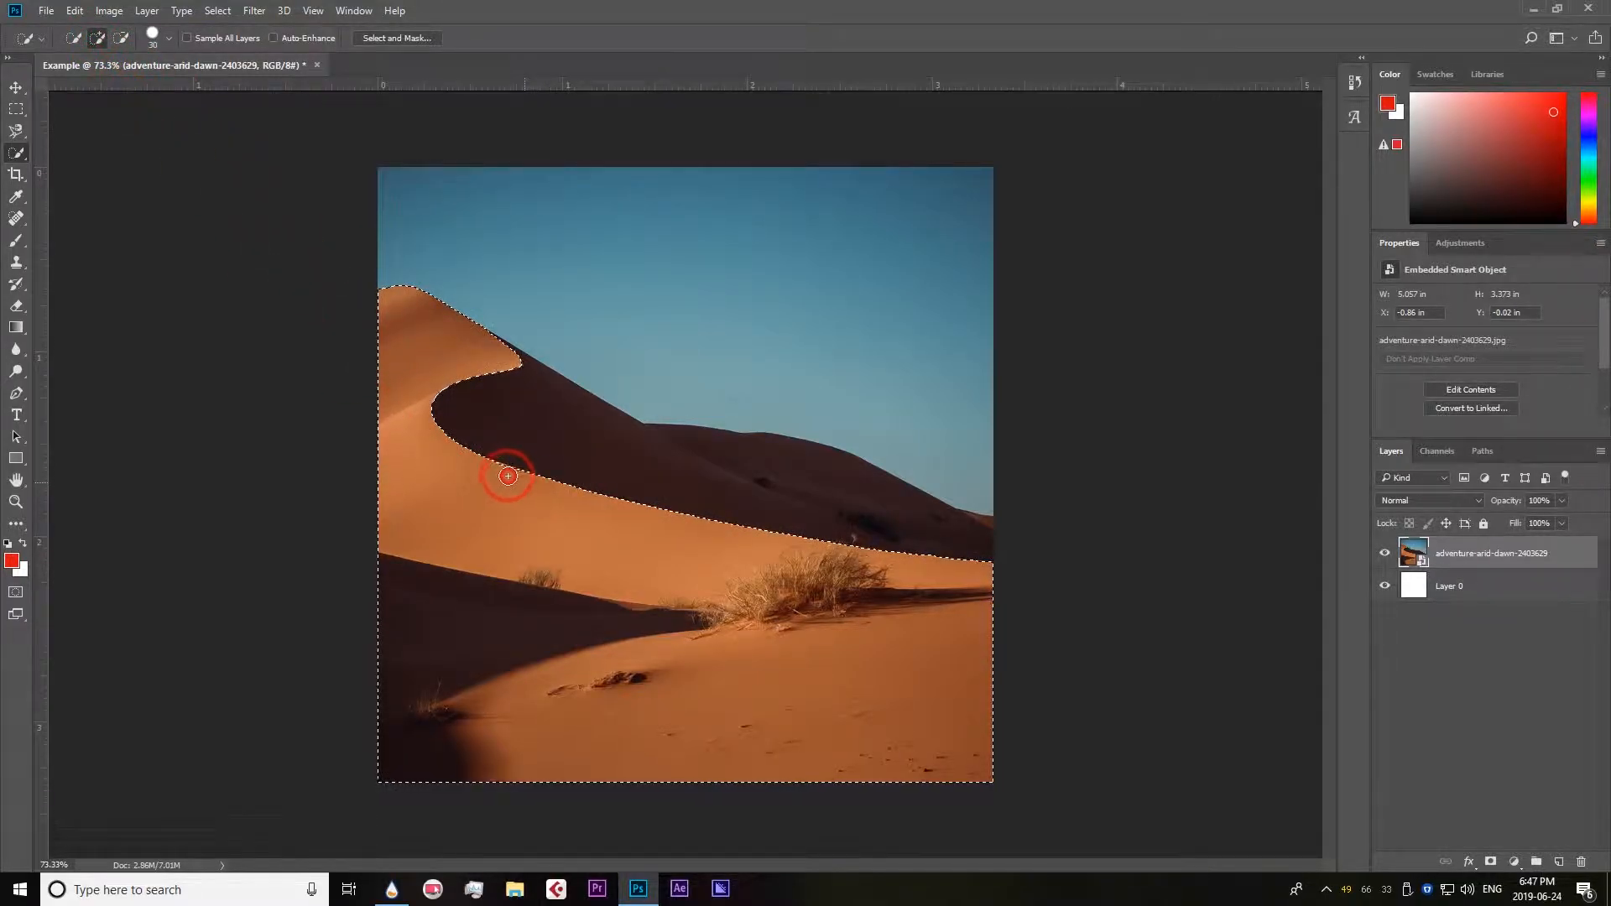
{"action": "scroll", "coordinate": [514, 470], "scroll_direction": "up", "scroll_amount": 10}
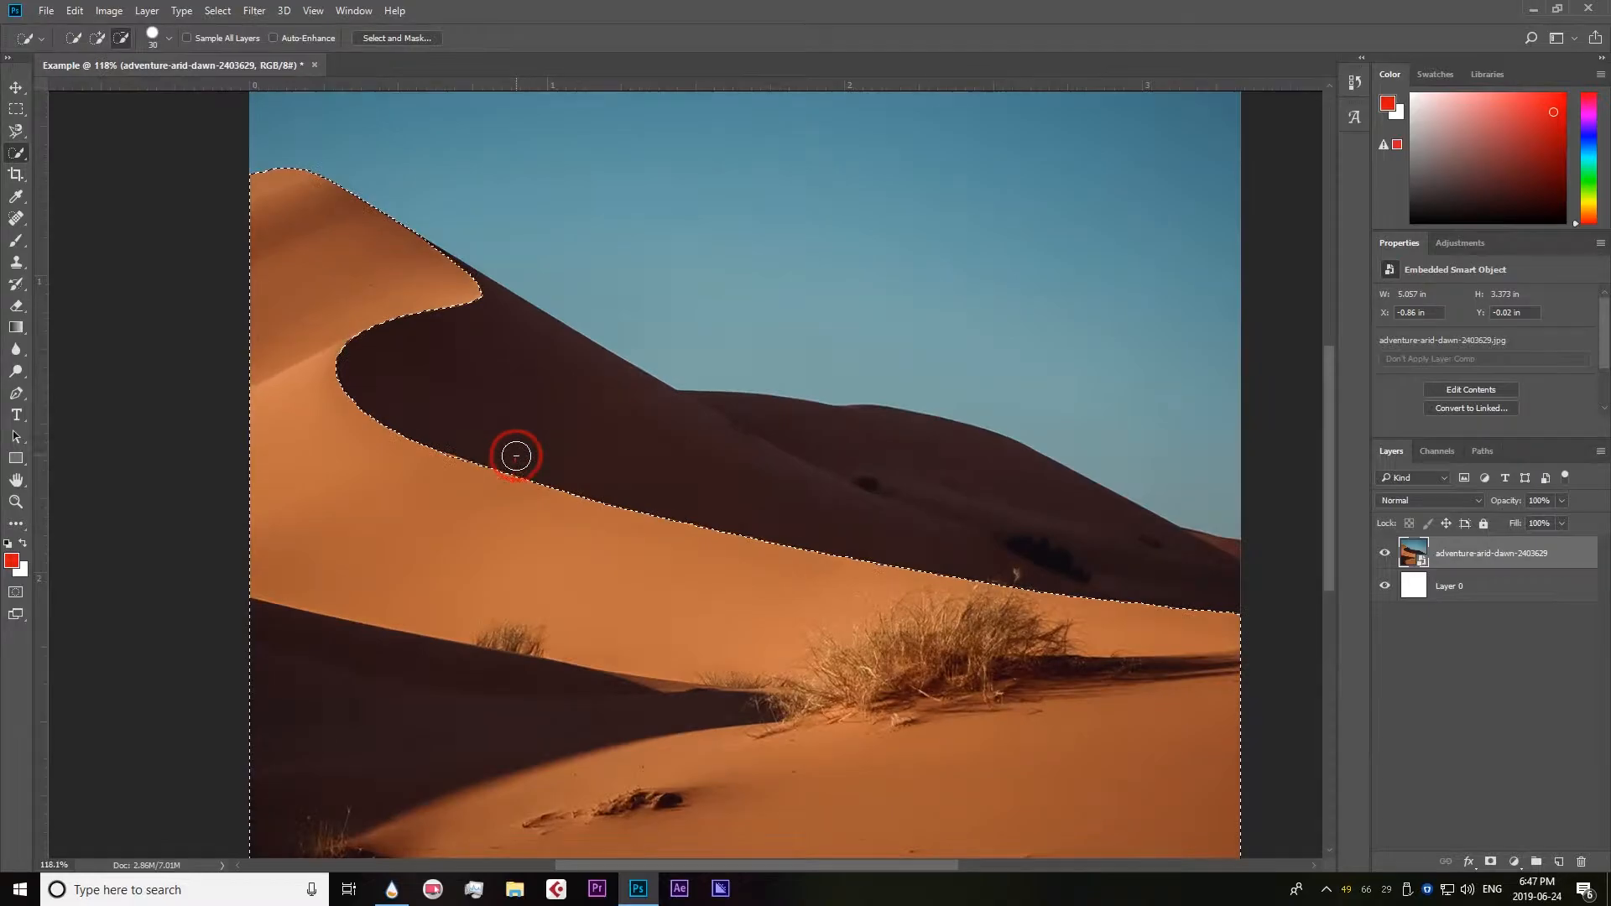
{"action": "scroll", "coordinate": [497, 489], "scroll_direction": "down", "scroll_amount": 6}
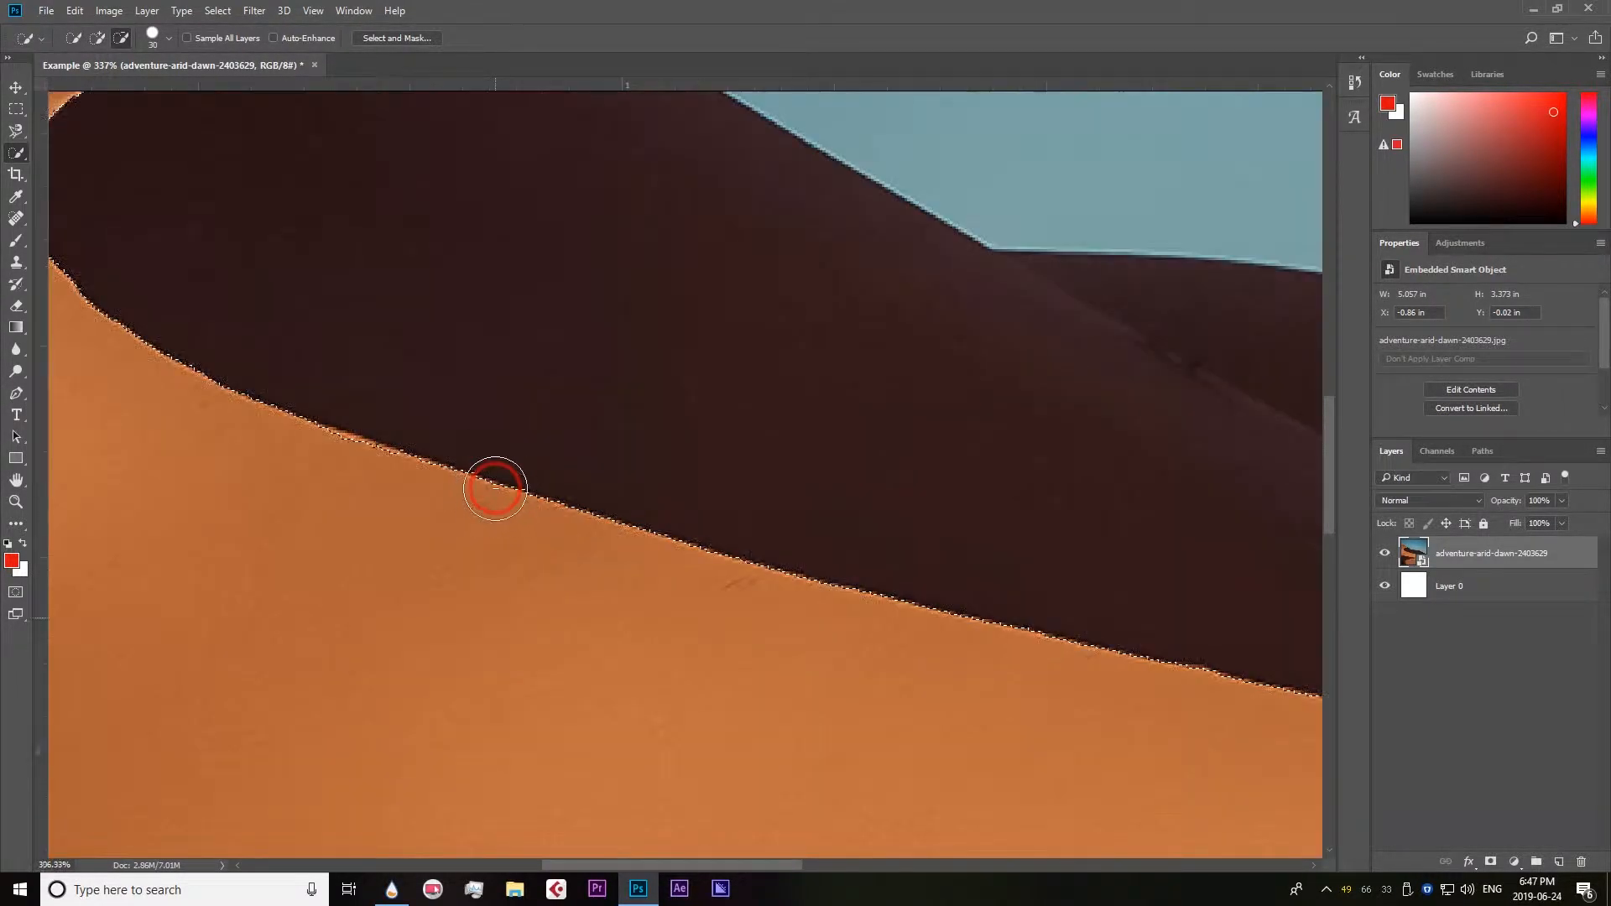
{"action": "mouse_move", "coordinate": [491, 480]}
{"action": "left_mouse_down"}
{"action": "mouse_move", "coordinate": [472, 394]}
{"action": "mouse_move", "coordinate": [316, 175]}
{"action": "left_mouse_up"}
{"action": "scroll", "coordinate": [608, 369], "scroll_direction": "down", "scroll_amount": 3}
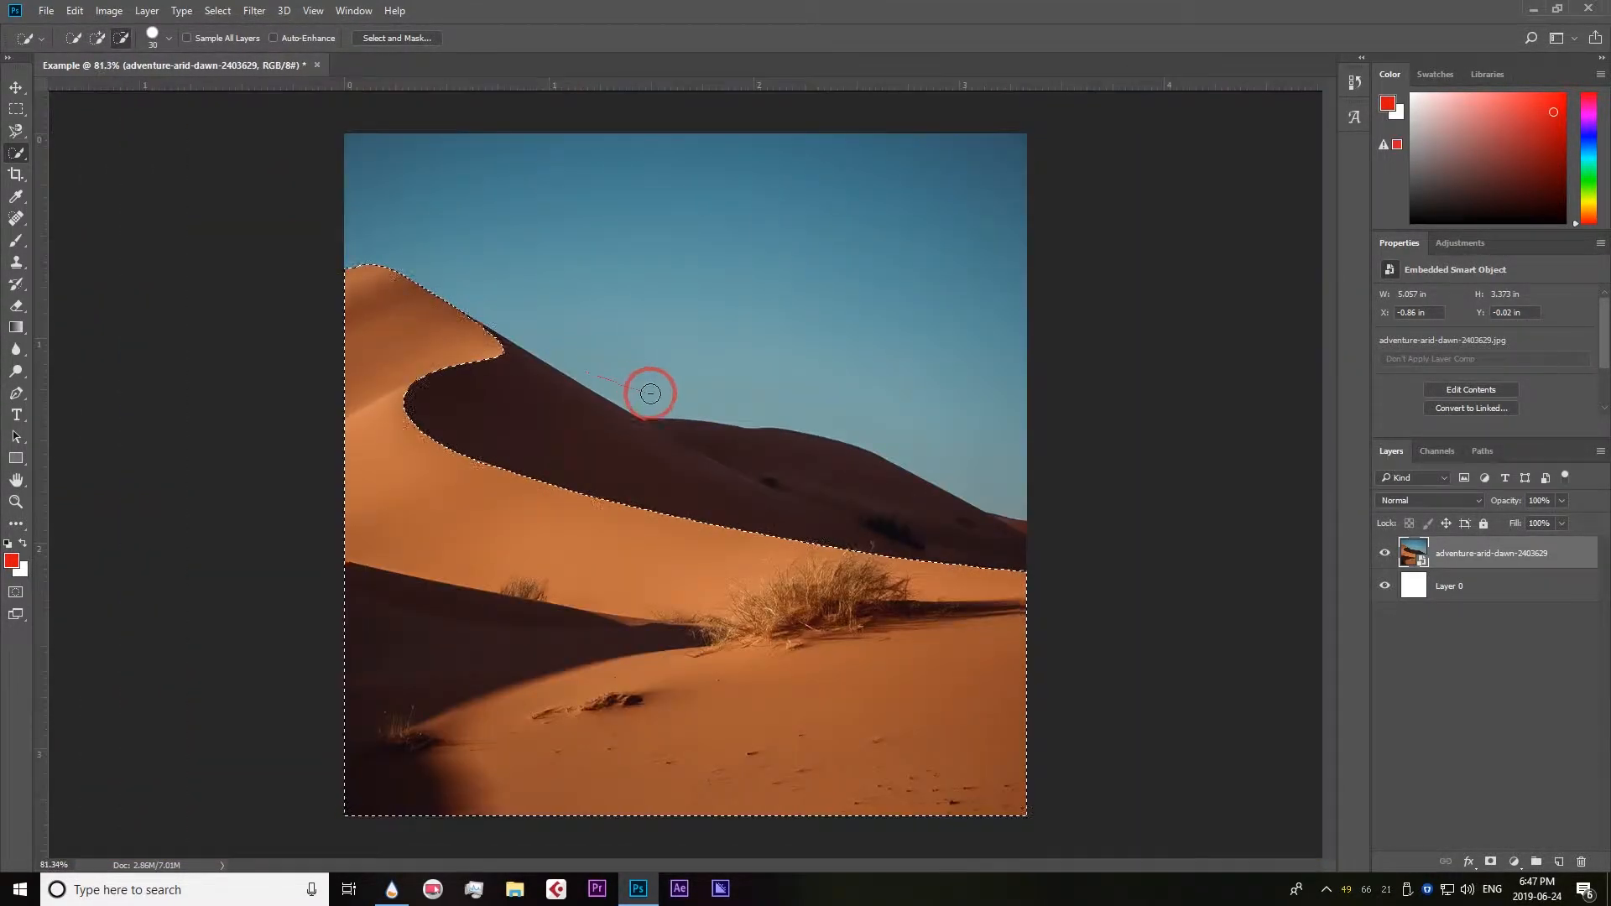
Add the grass tip that rises above the dune edge to the quick selection.
{"action": "scroll", "coordinate": [1126, 719], "scroll_direction": "up", "scroll_amount": 5}
{"action": "scroll", "coordinate": [953, 570], "scroll_direction": "up", "scroll_amount": 4}
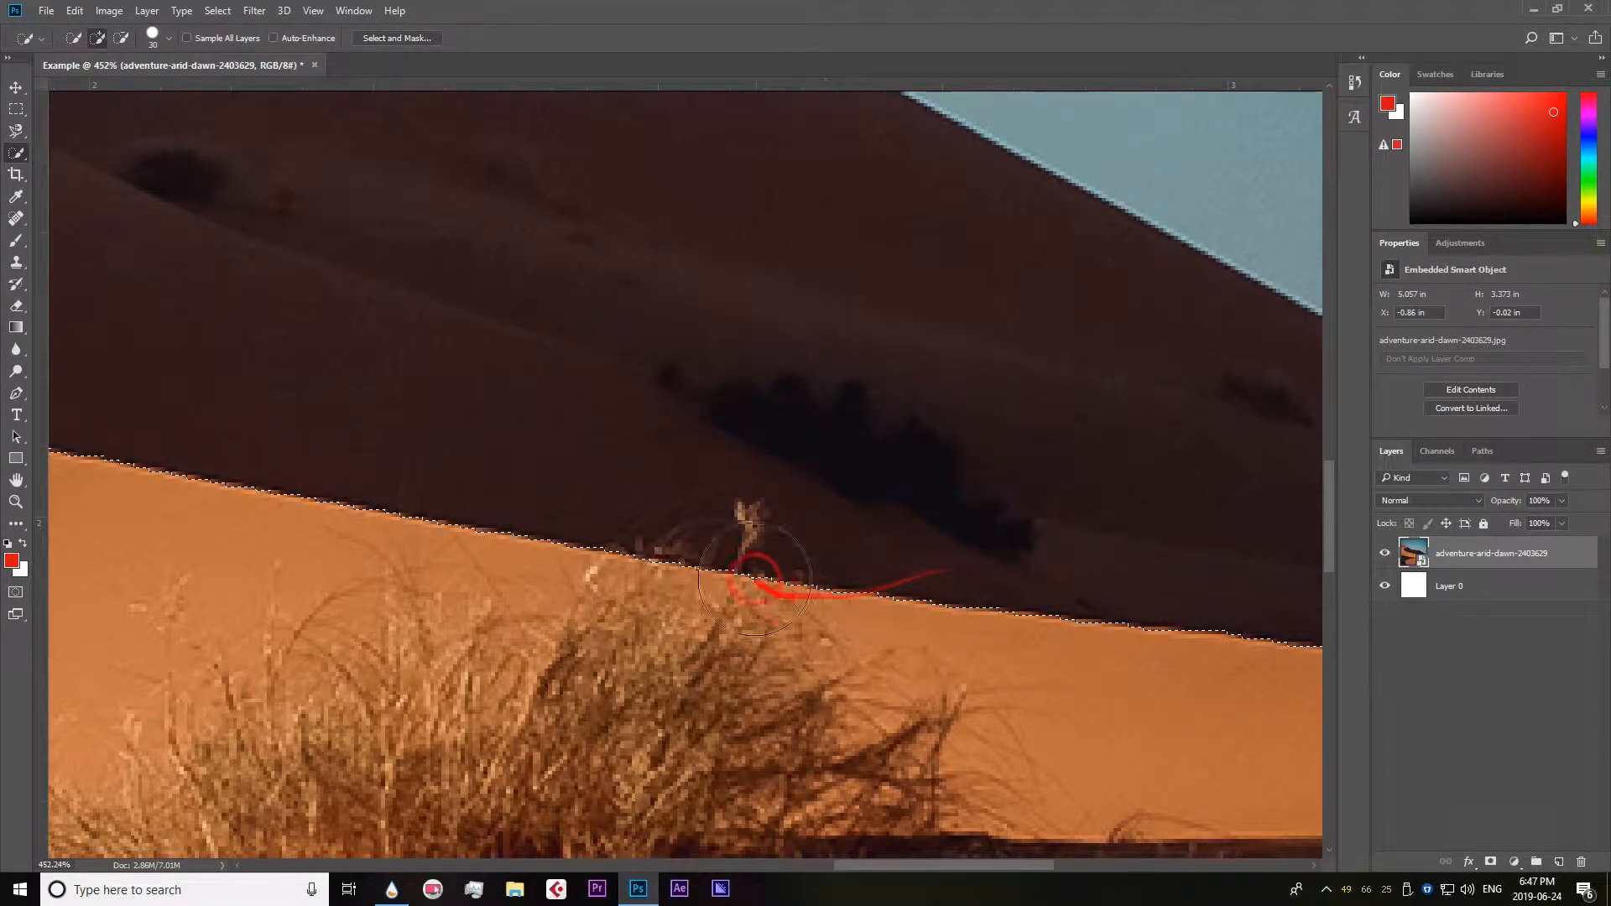
{"action": "left_click", "coordinate": [121, 37]}
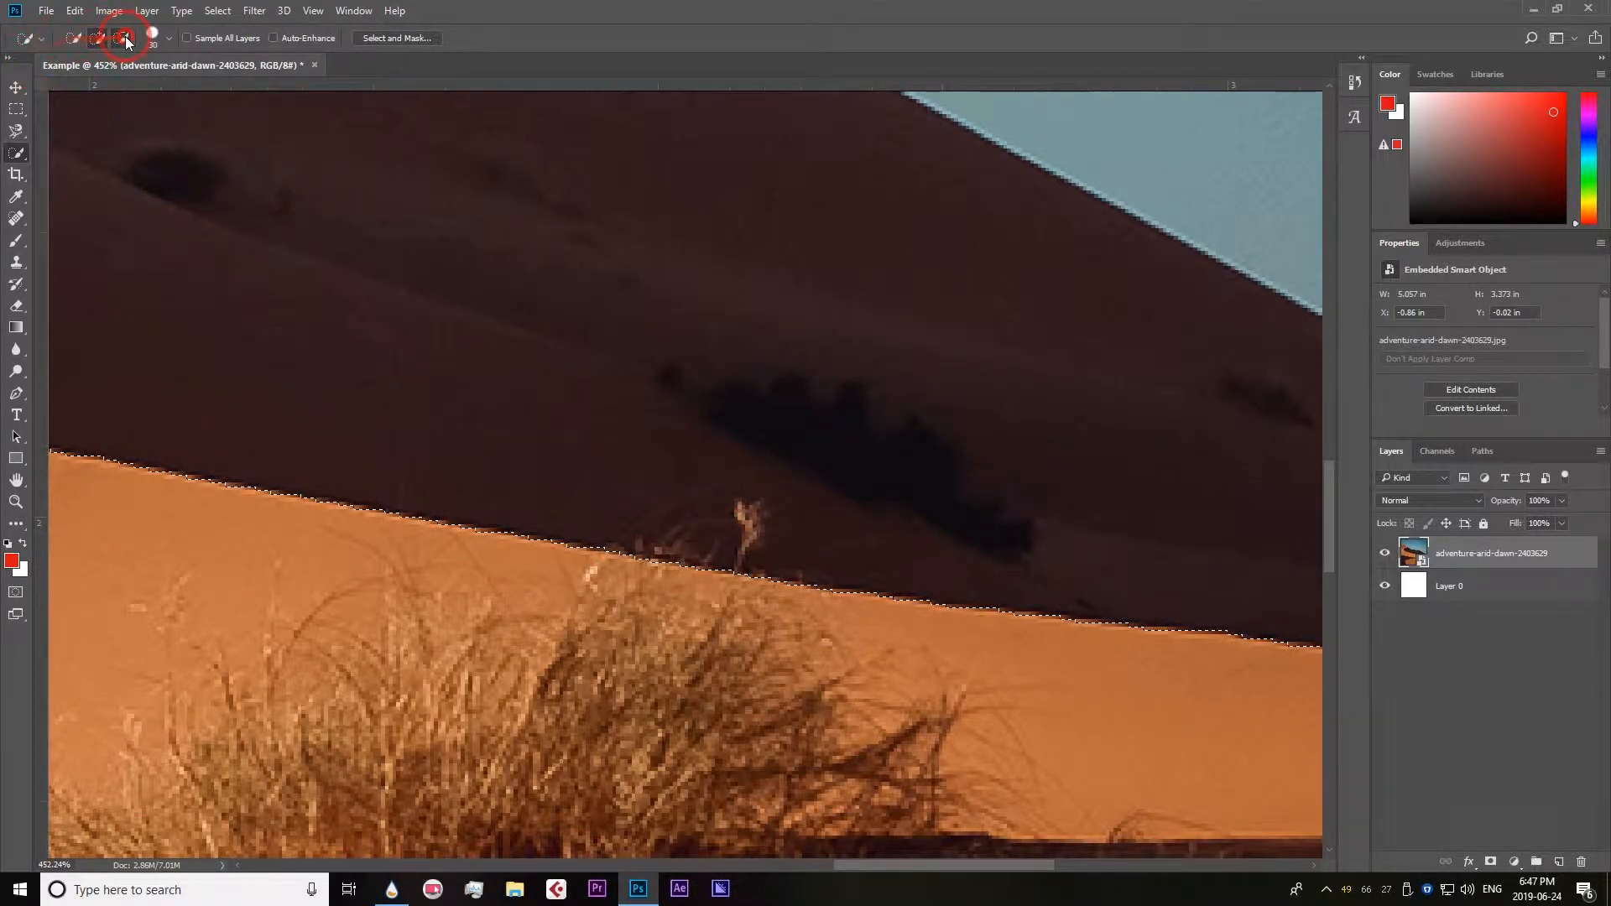
{"action": "left_click", "coordinate": [97, 38]}
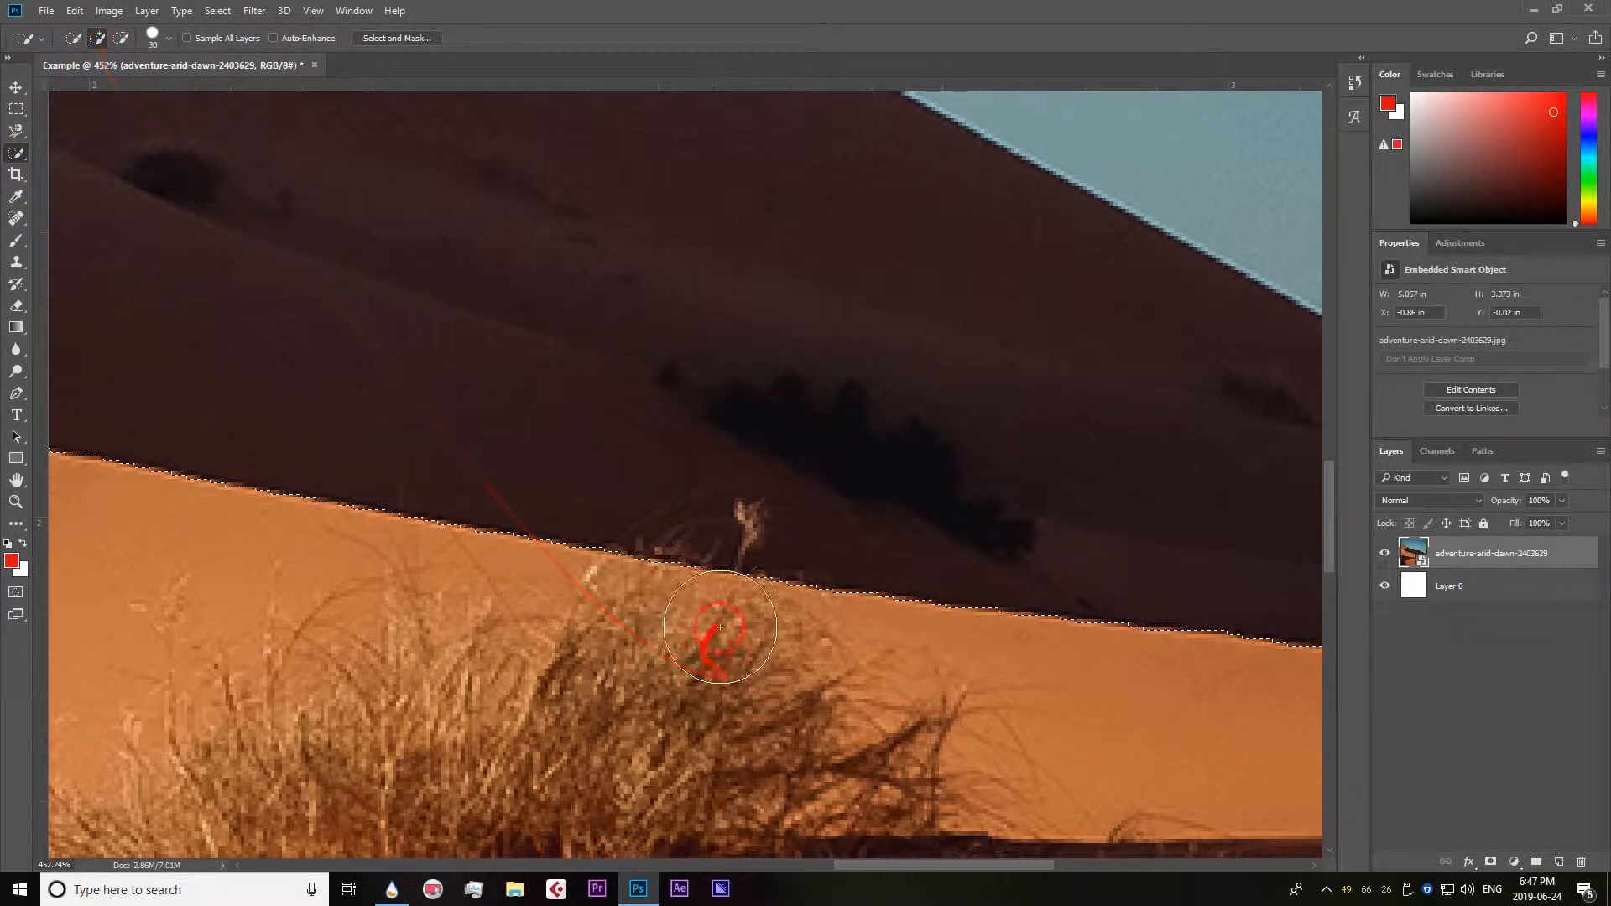
{"action": "mouse_move", "coordinate": [737, 532]}
{"action": "left_mouse_down"}
{"action": "mouse_move", "coordinate": [739, 574]}
{"action": "mouse_move", "coordinate": [659, 576]}
{"action": "left_mouse_up"}
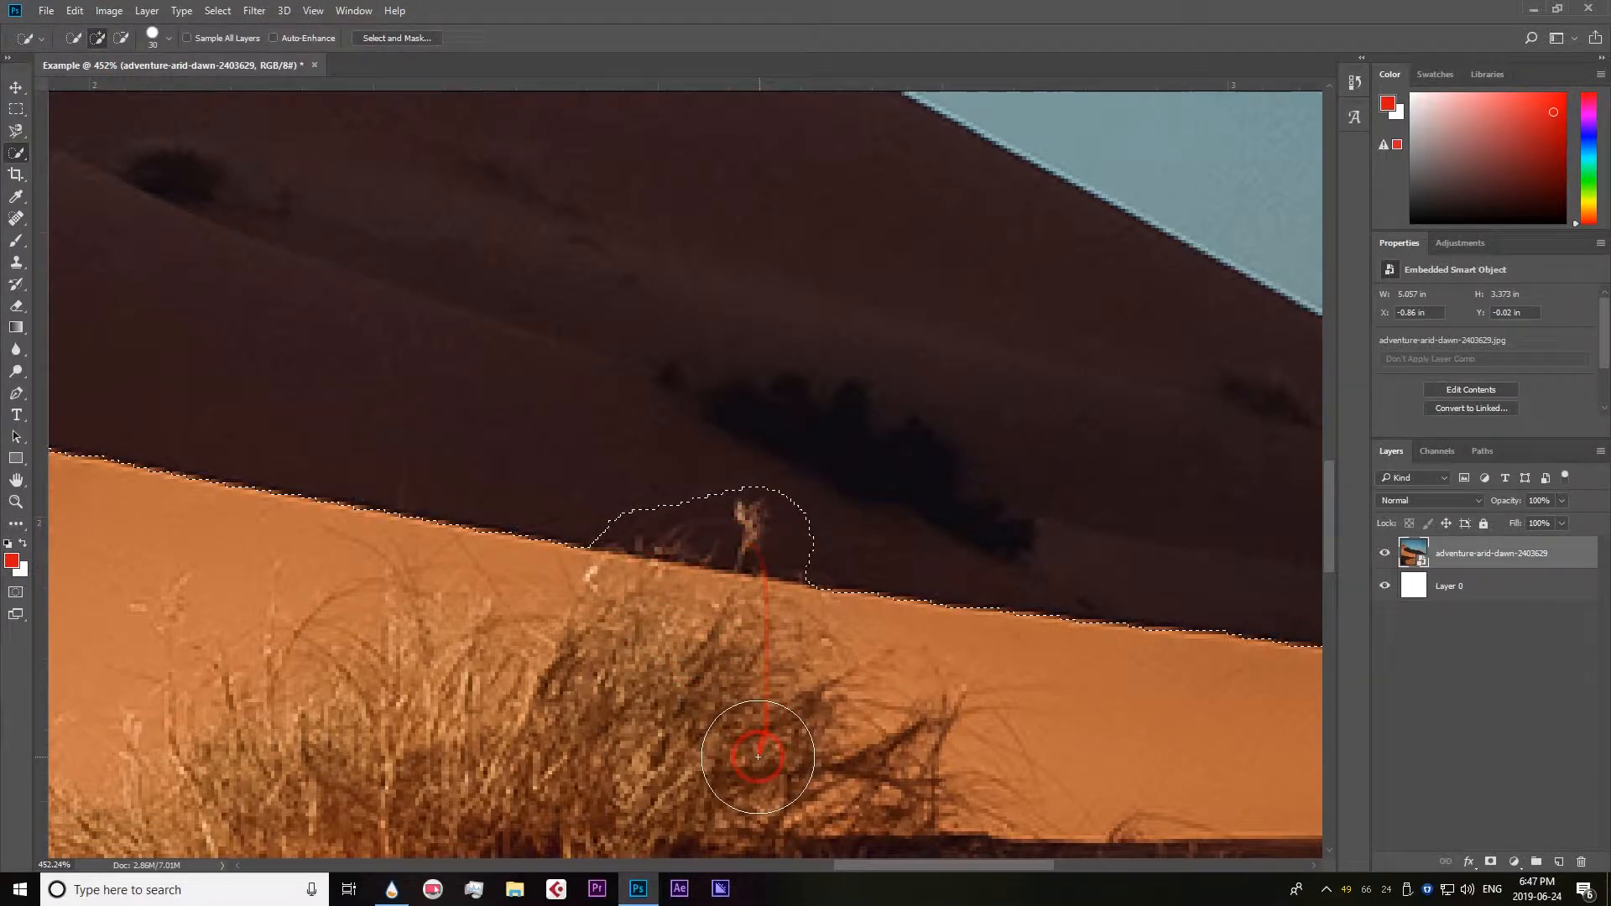
Subtract the excess area around the grass tip and add the trimmed strip of sand back to the selection.
{"action": "scroll", "coordinate": [648, 664], "scroll_direction": "down", "scroll_amount": 3}
{"action": "left_click", "coordinate": [122, 37]}
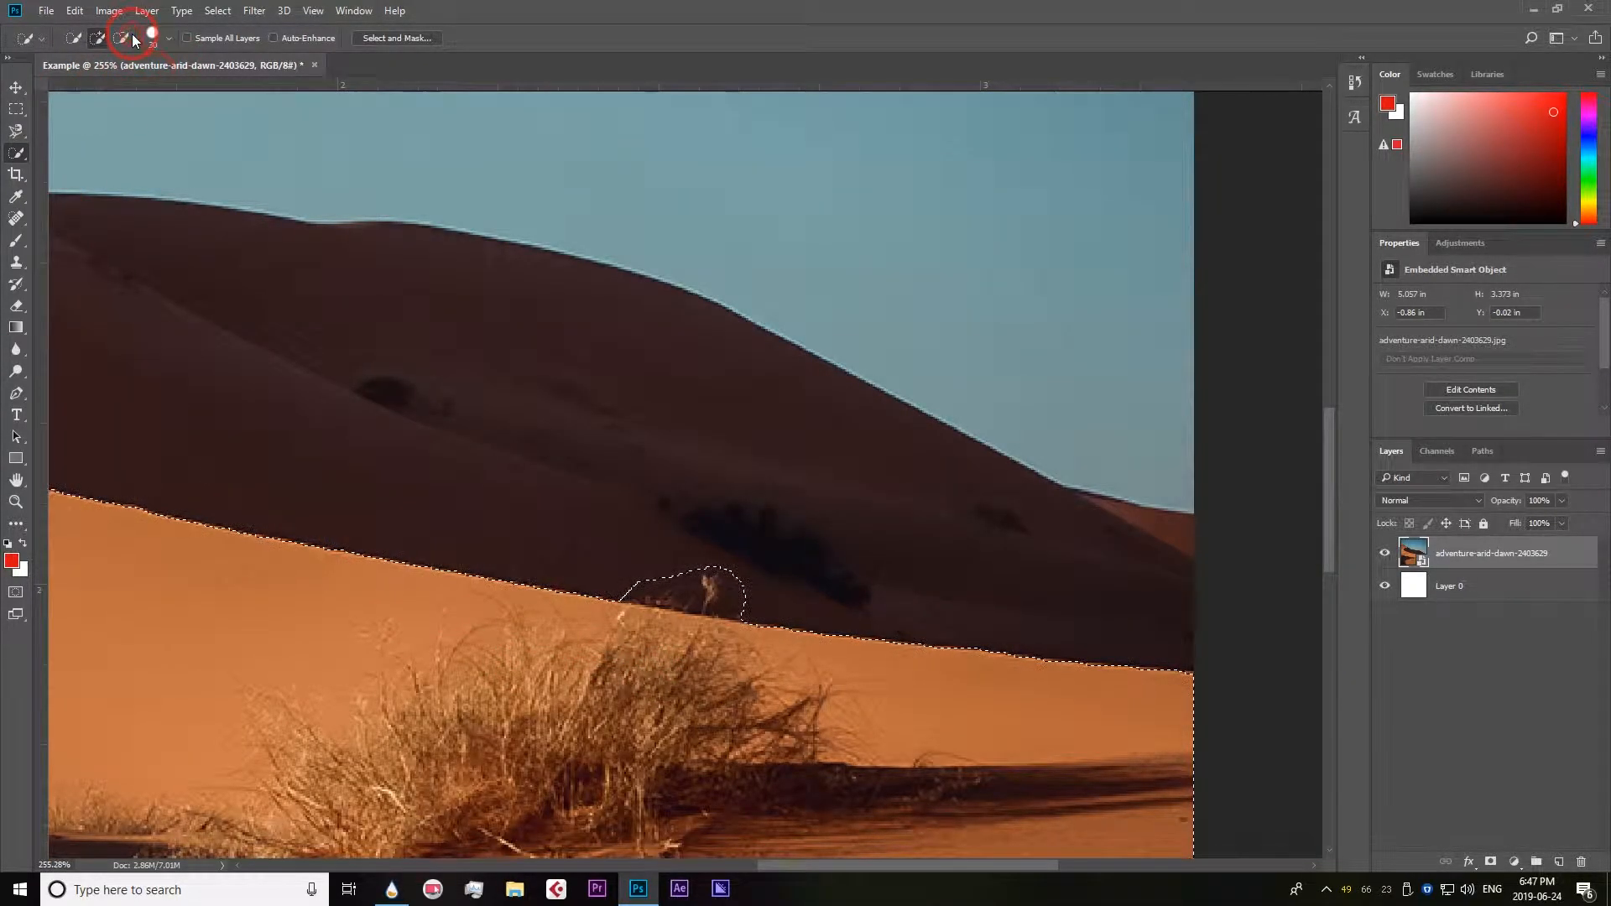
{"action": "mouse_move", "coordinate": [732, 583]}
{"action": "left_mouse_down"}
{"action": "mouse_move", "coordinate": [630, 576]}
{"action": "mouse_move", "coordinate": [730, 582]}
{"action": "left_mouse_up"}
{"action": "left_click", "coordinate": [97, 38]}
{"action": "scroll", "coordinate": [636, 506], "scroll_direction": "up", "scroll_amount": 3}
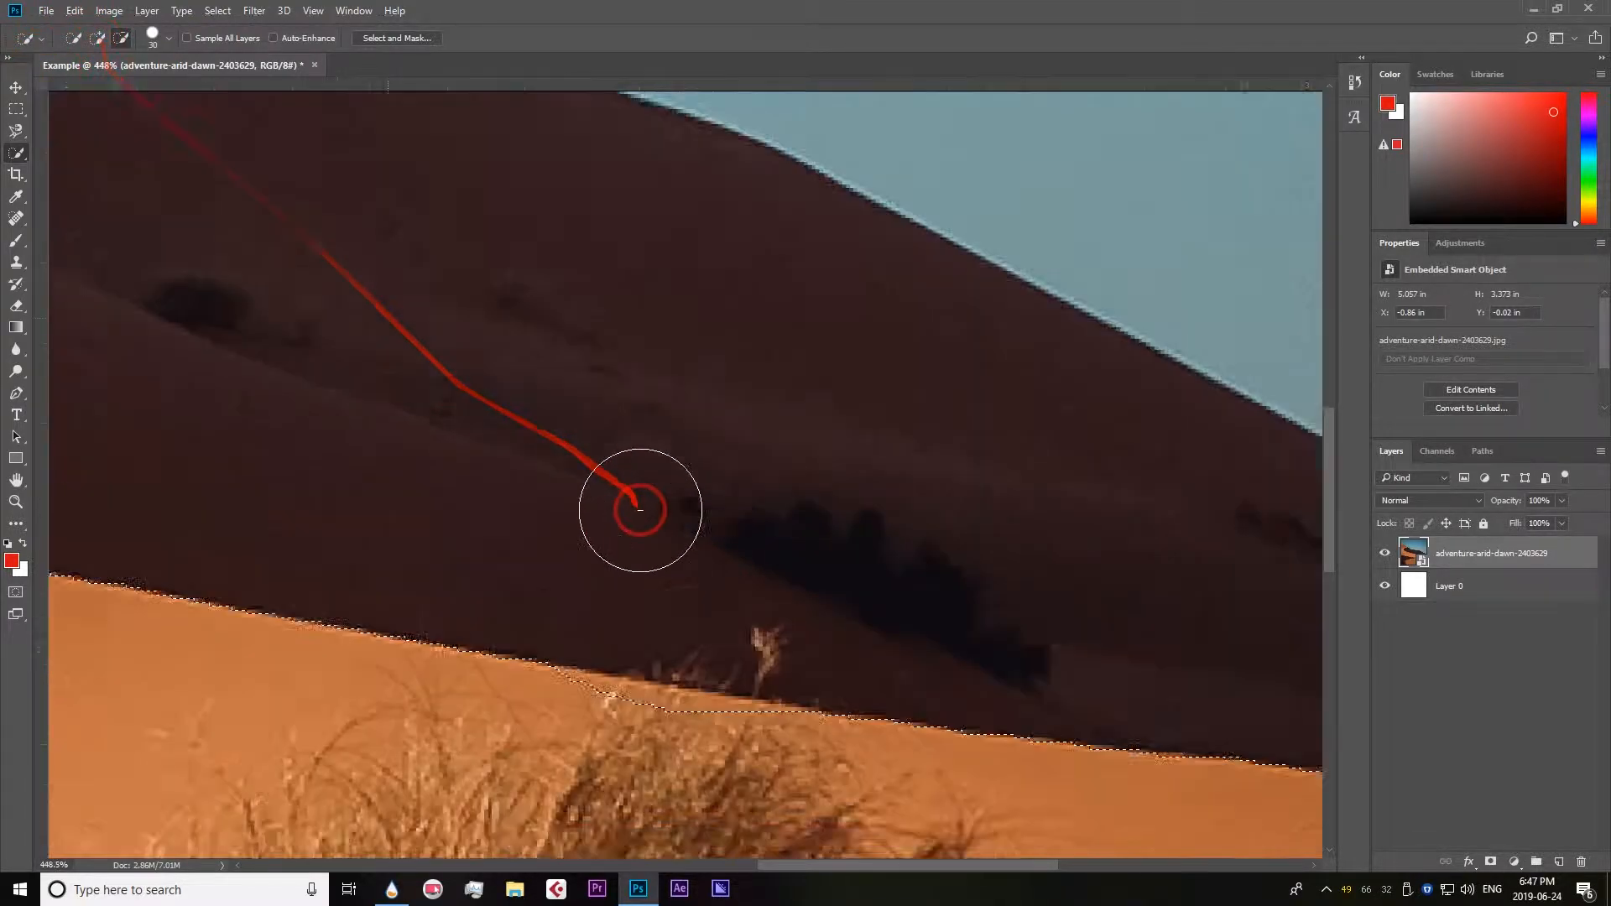
{"action": "left_click_drag", "start_coordinate": [527, 743], "coordinate": [793, 785]}
Copy the quick selection to a new layer and hide the photo layer to isolate the foreground dunes.
{"action": "scroll", "coordinate": [399, 593], "scroll_direction": "down", "scroll_amount": 3}
{"action": "scroll", "coordinate": [399, 592], "scroll_direction": "down", "scroll_amount": 5}
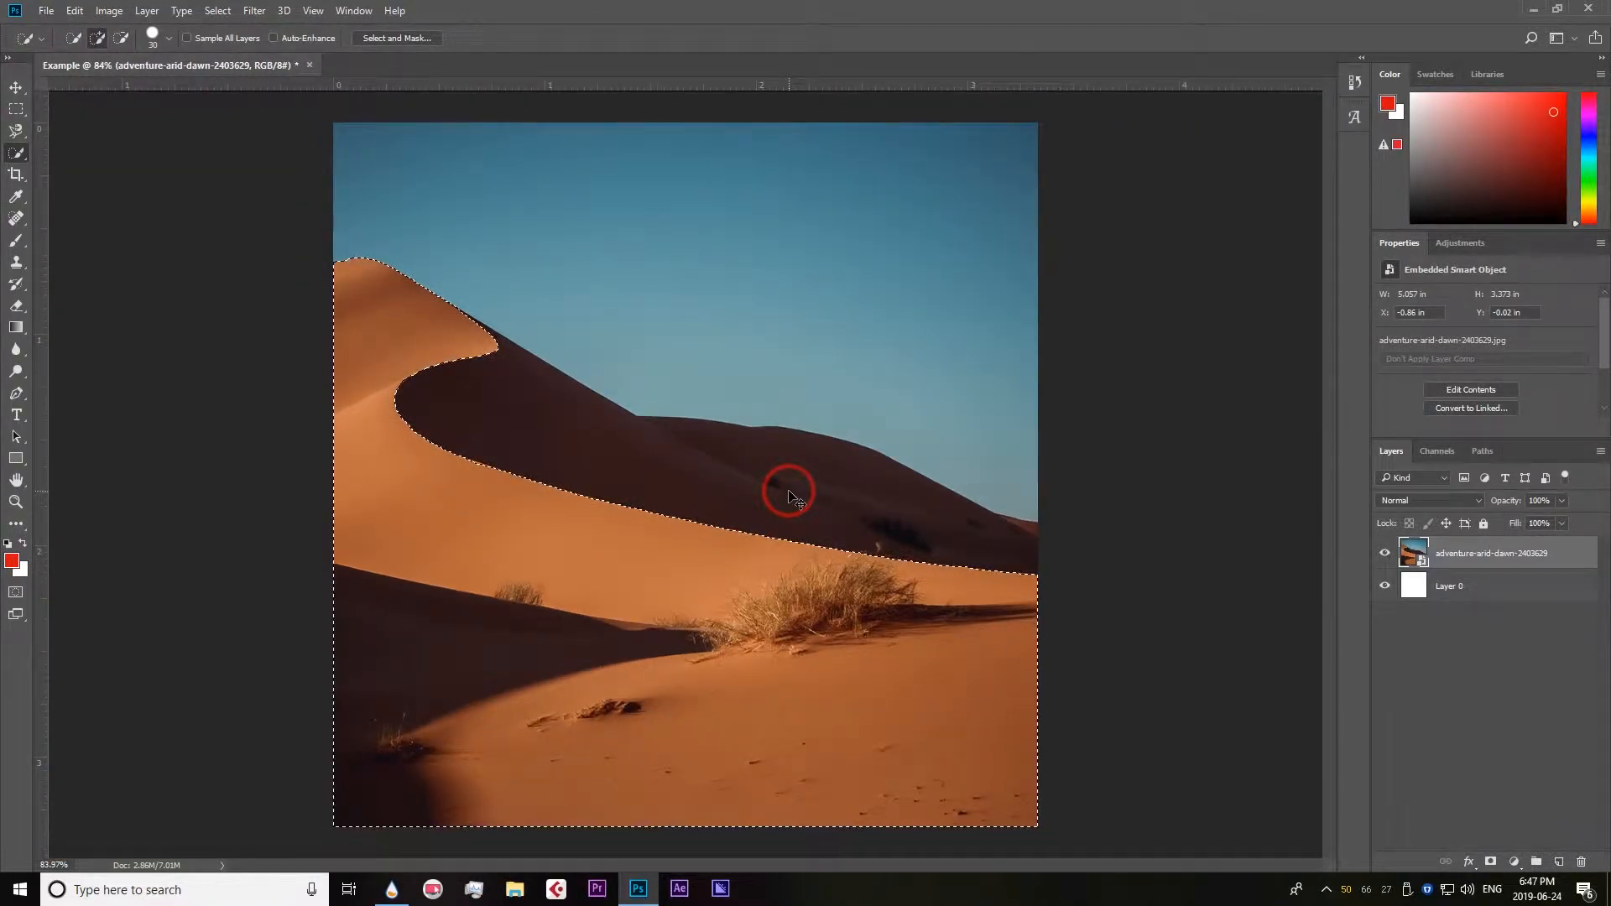
{"action": "key", "text": "ctrl+j"}
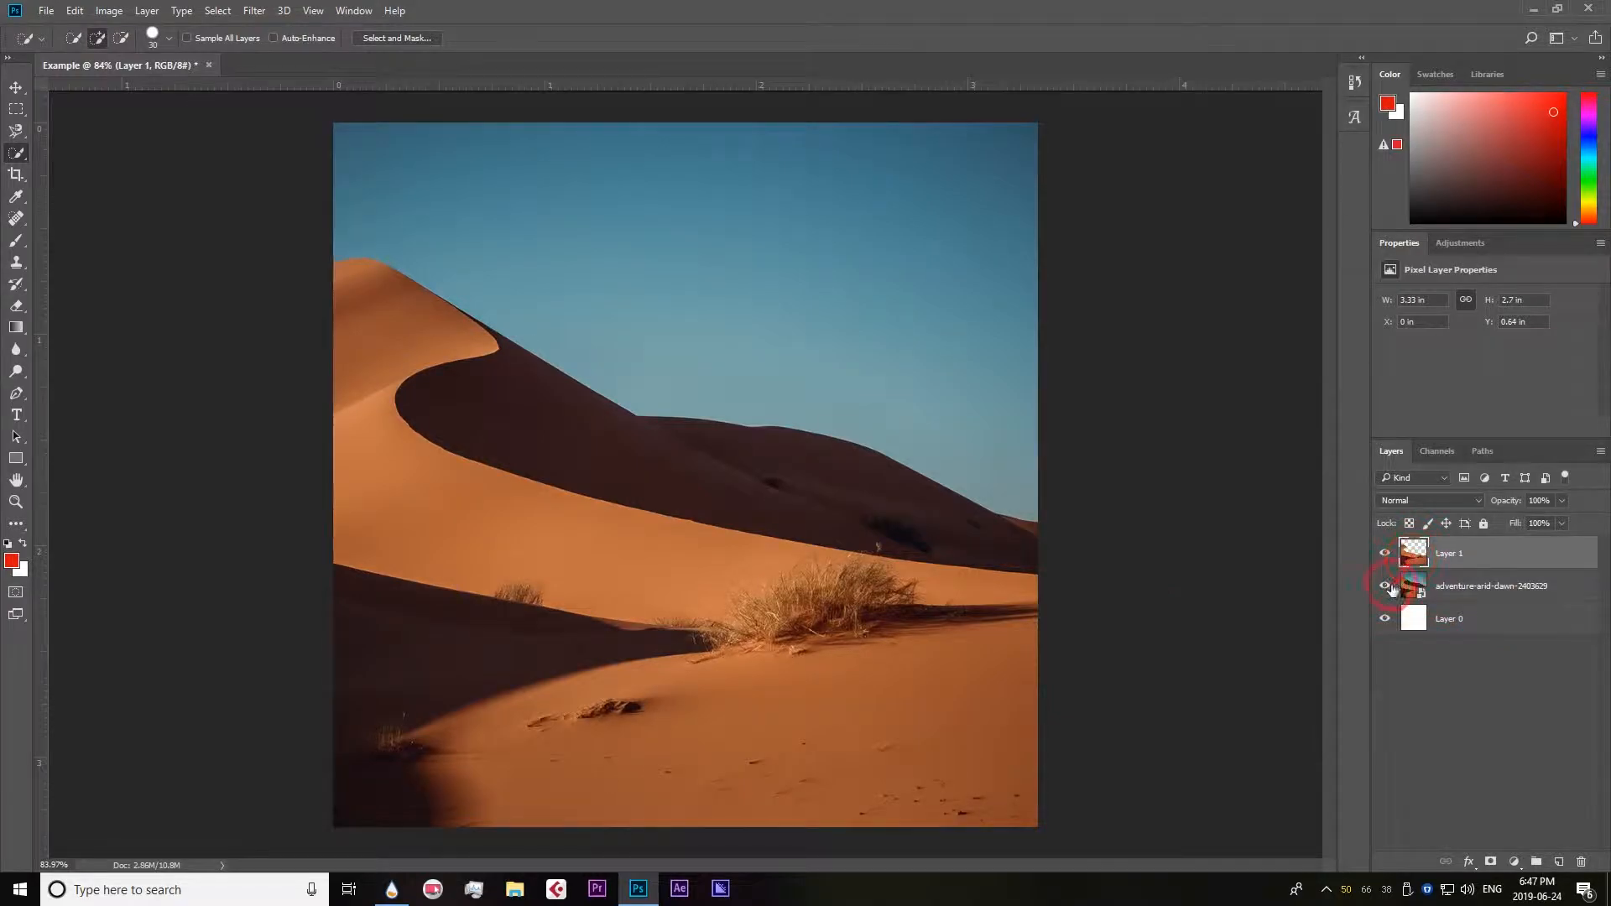
{"action": "left_click", "coordinate": [1386, 586]}
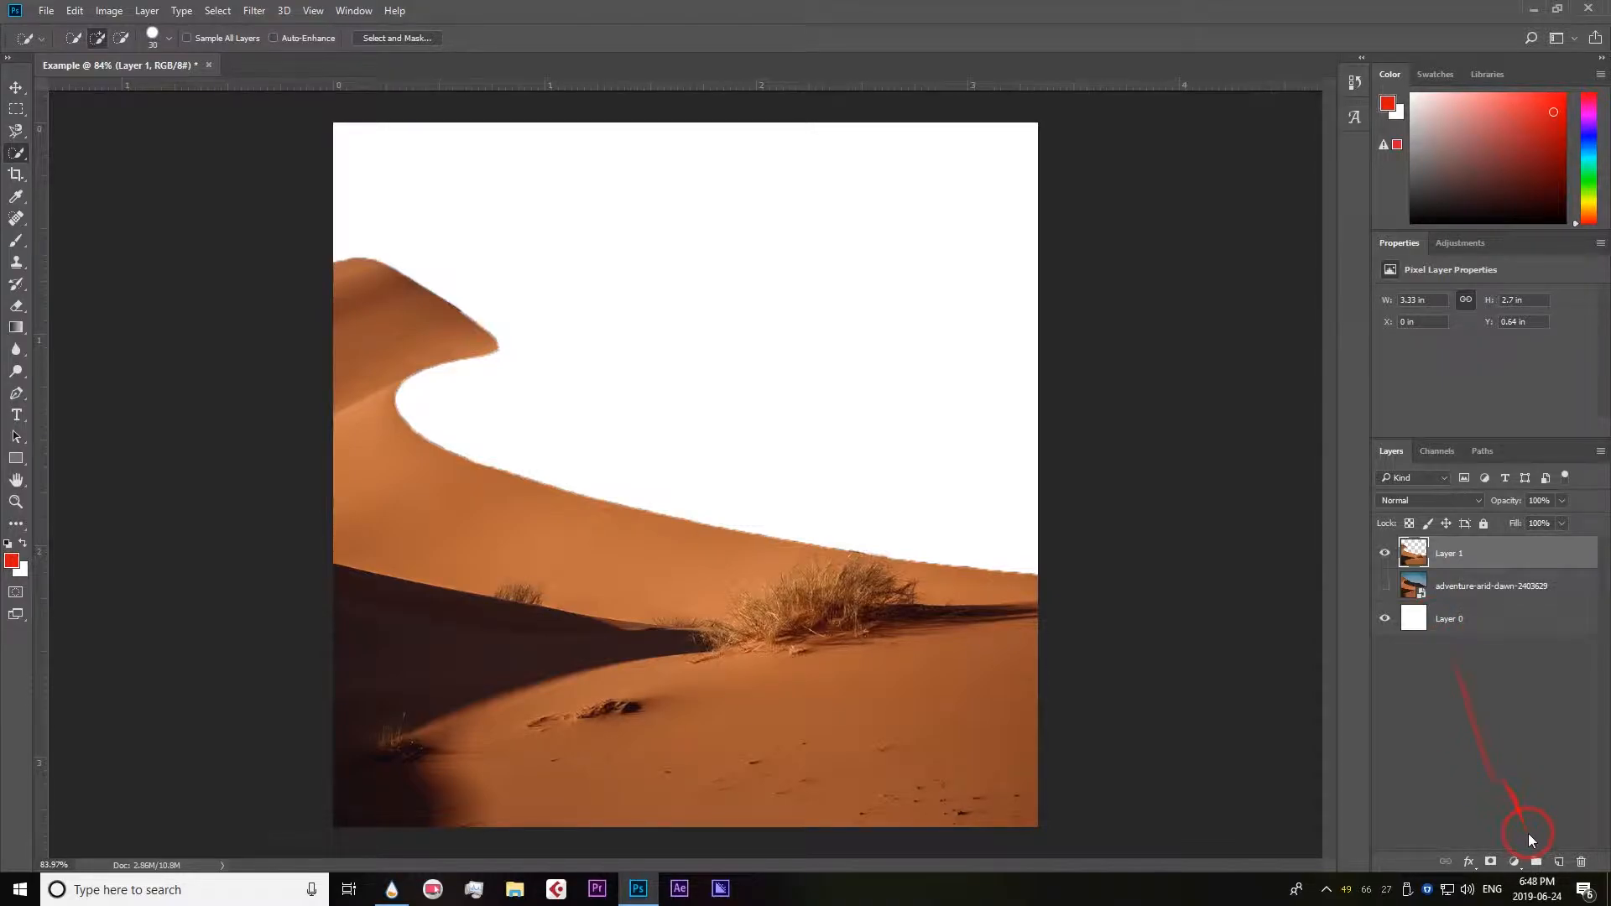
Place a new layer filled with black (000000) using the Paint Bucket beneath the photo layer as a backdrop for the dune cutout.
{"action": "left_click", "coordinate": [1559, 863]}
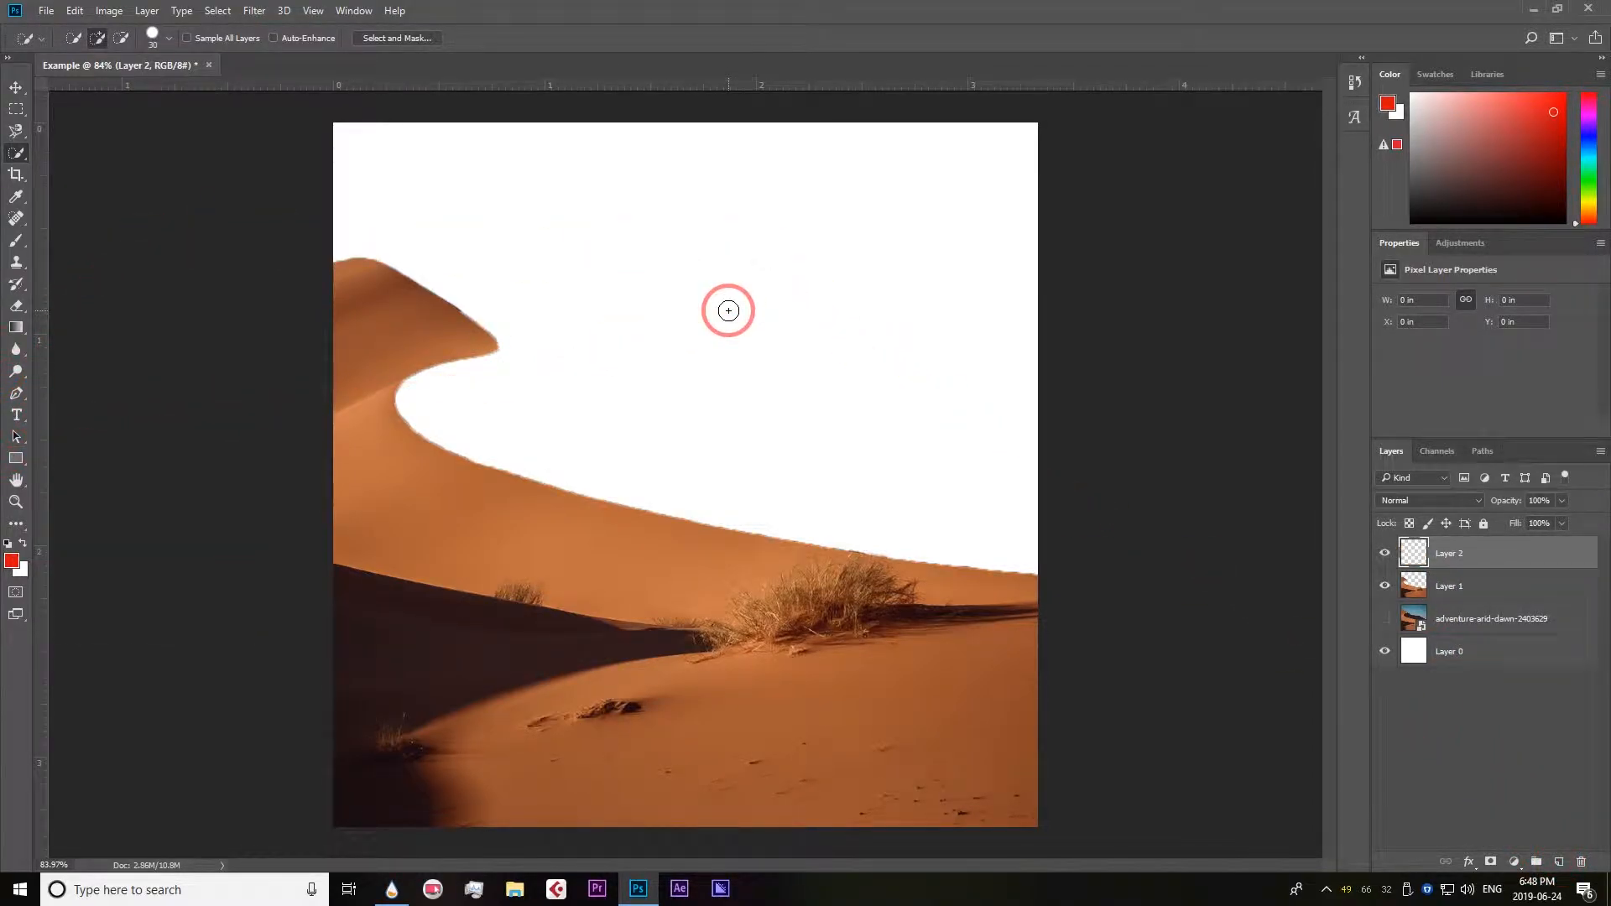
{"action": "key", "text": "g"}
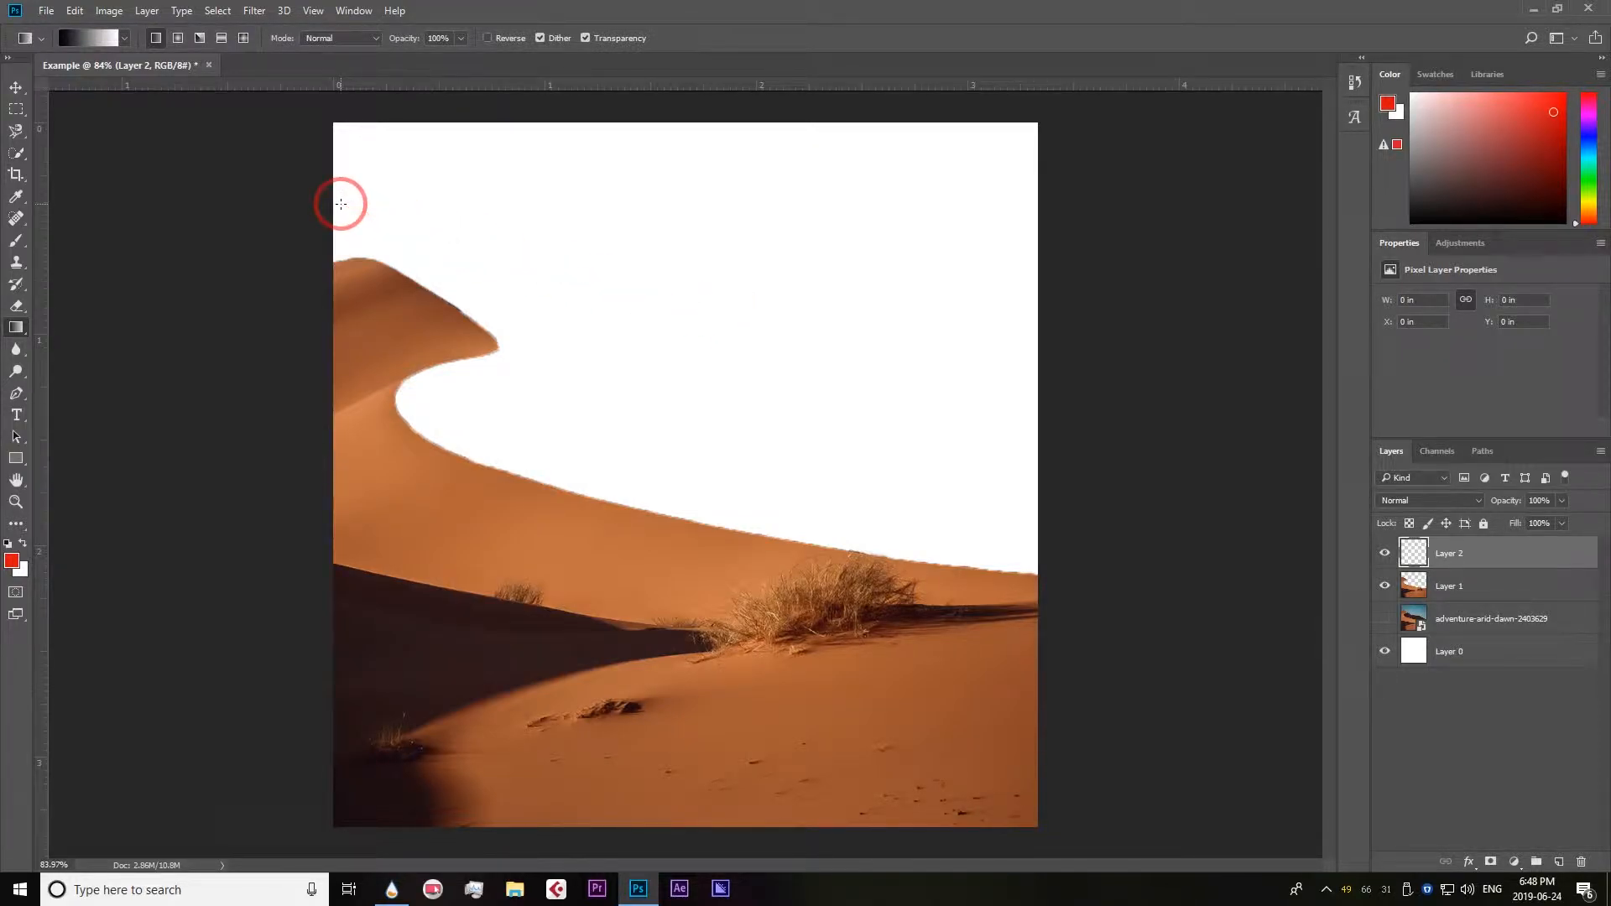
{"action": "right_click", "coordinate": [16, 327]}
{"action": "left_click", "coordinate": [94, 343]}
{"action": "left_click", "coordinate": [14, 562]}
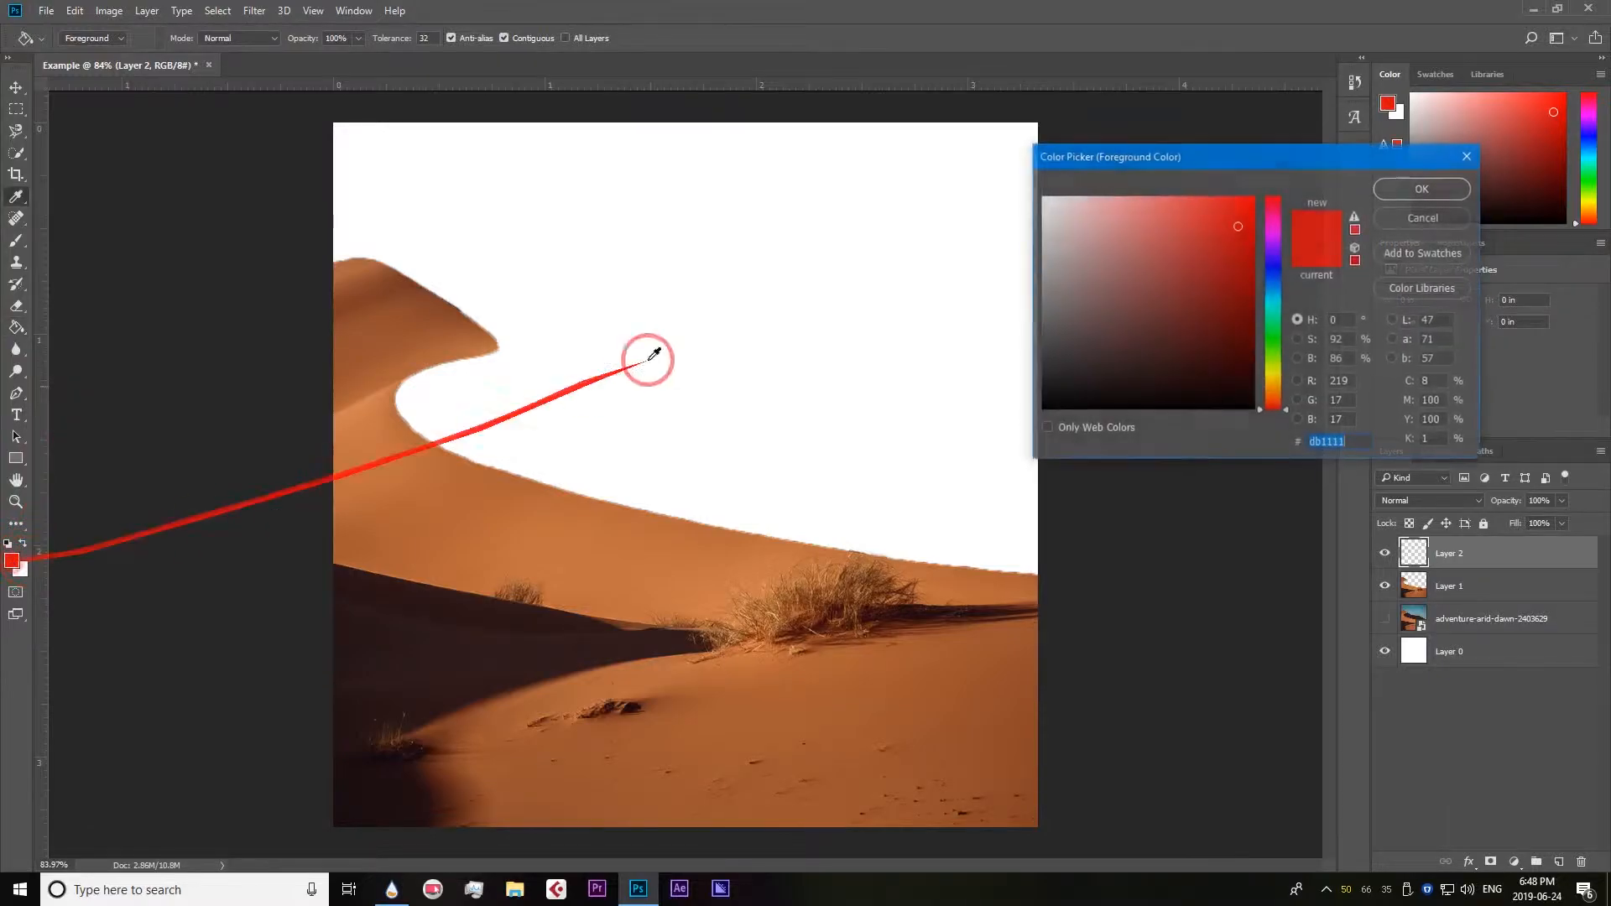
{"action": "left_click_drag", "start_coordinate": [1233, 266], "coordinate": [1499, 160]}
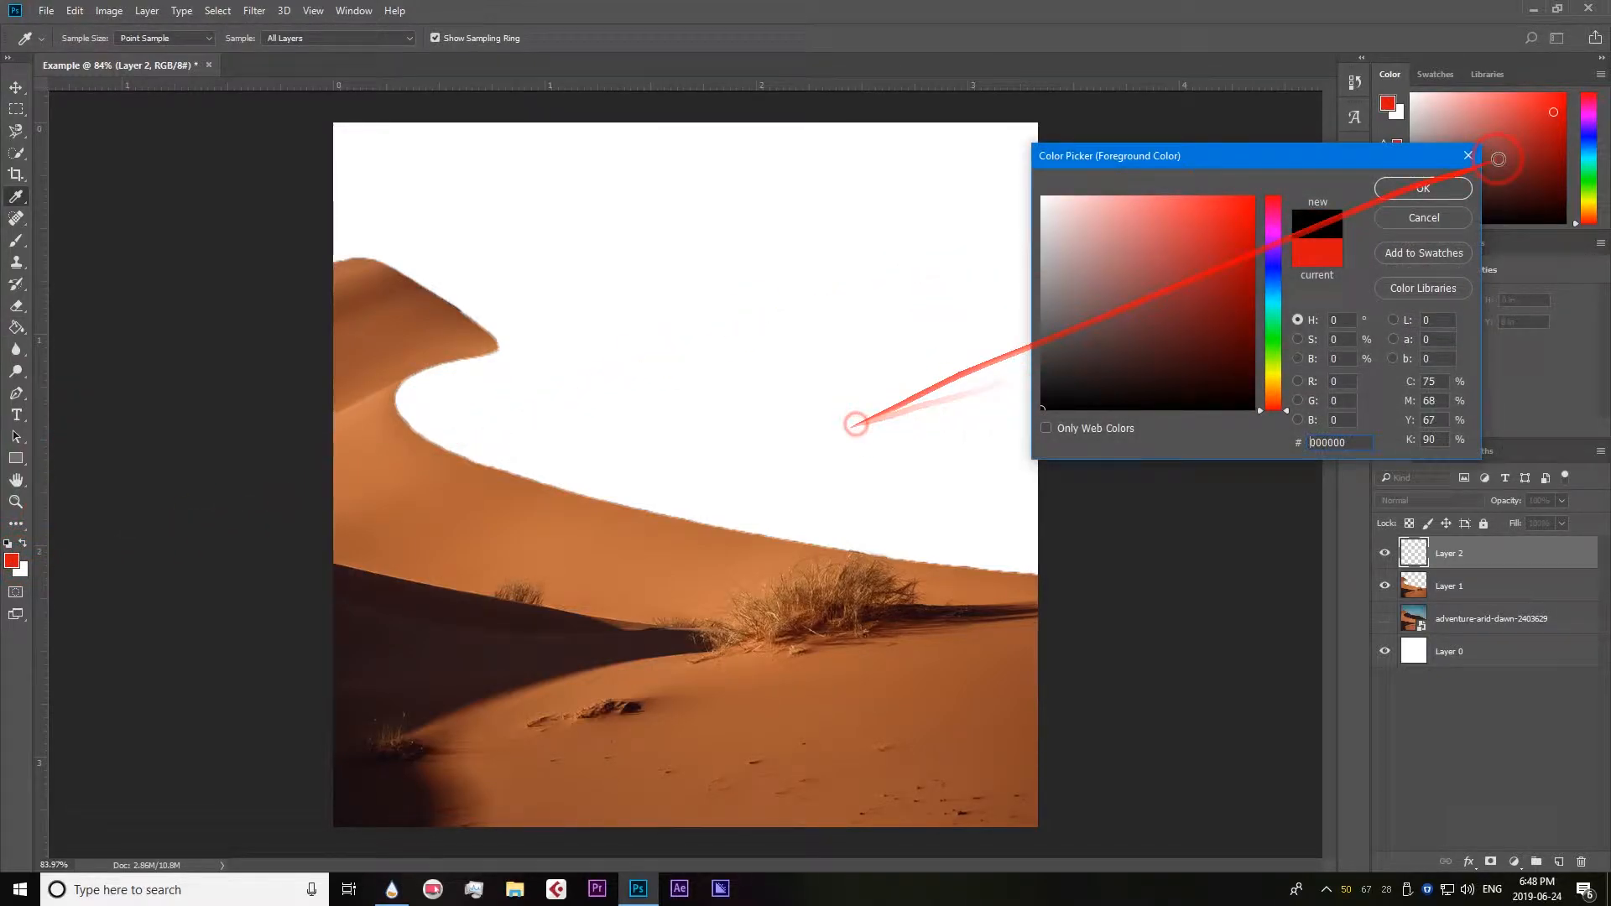
{"action": "left_click", "coordinate": [1436, 188]}
{"action": "left_click", "coordinate": [806, 214]}
{"action": "left_click_drag", "start_coordinate": [1553, 567], "coordinate": [1543, 628]}
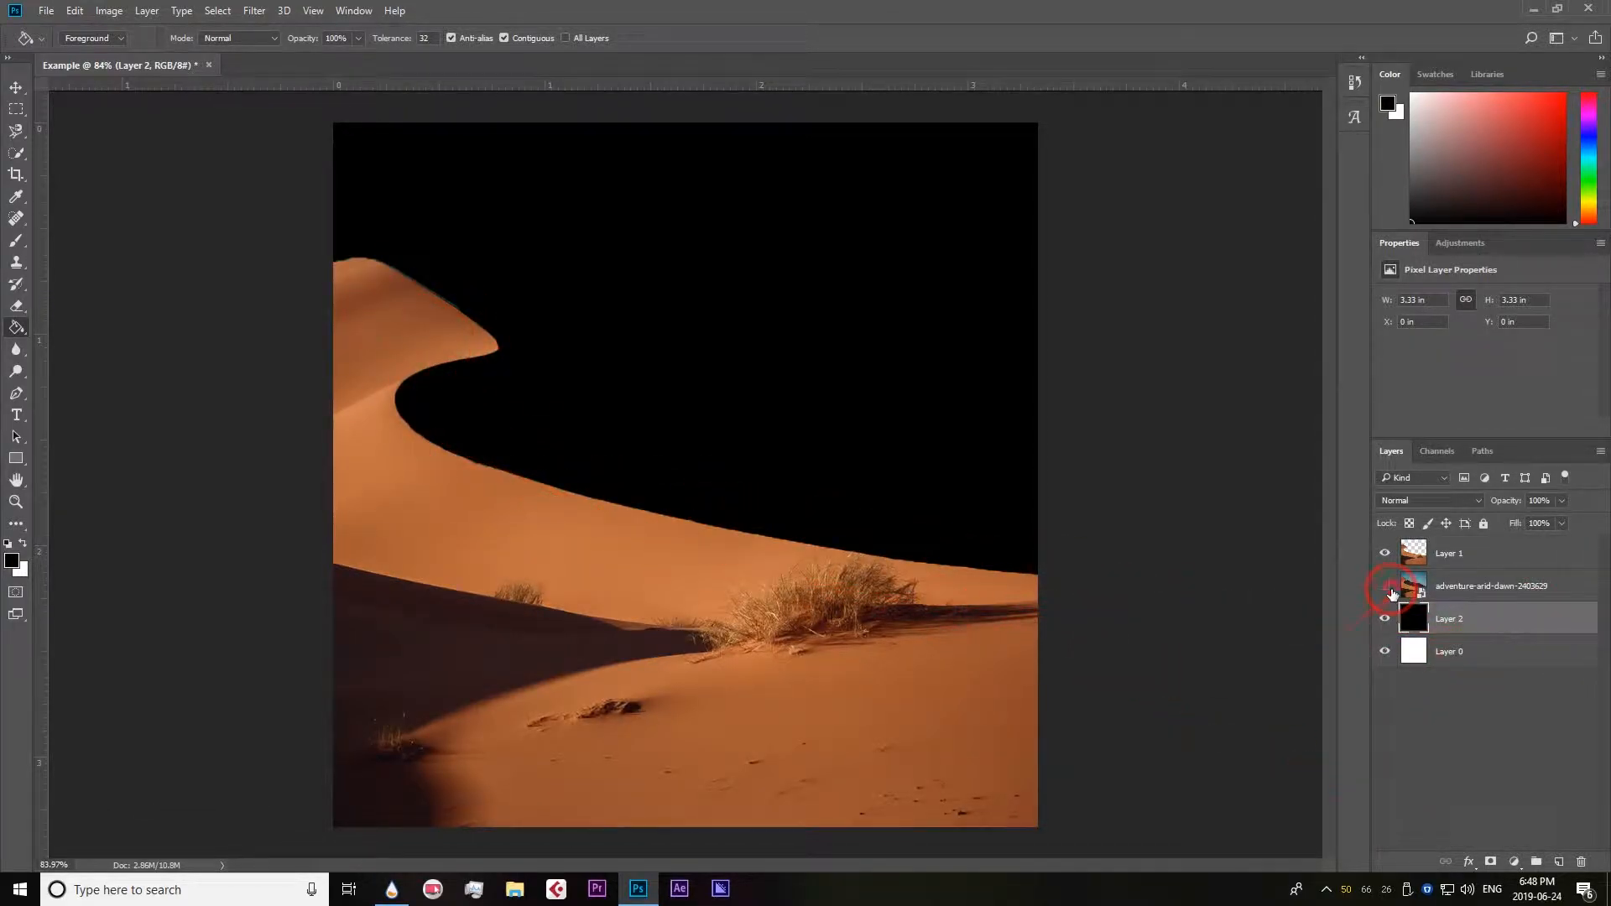
Show the photo layer again and delete both the black backdrop layer and the dune cutout layer.
{"action": "left_click", "coordinate": [1386, 588]}
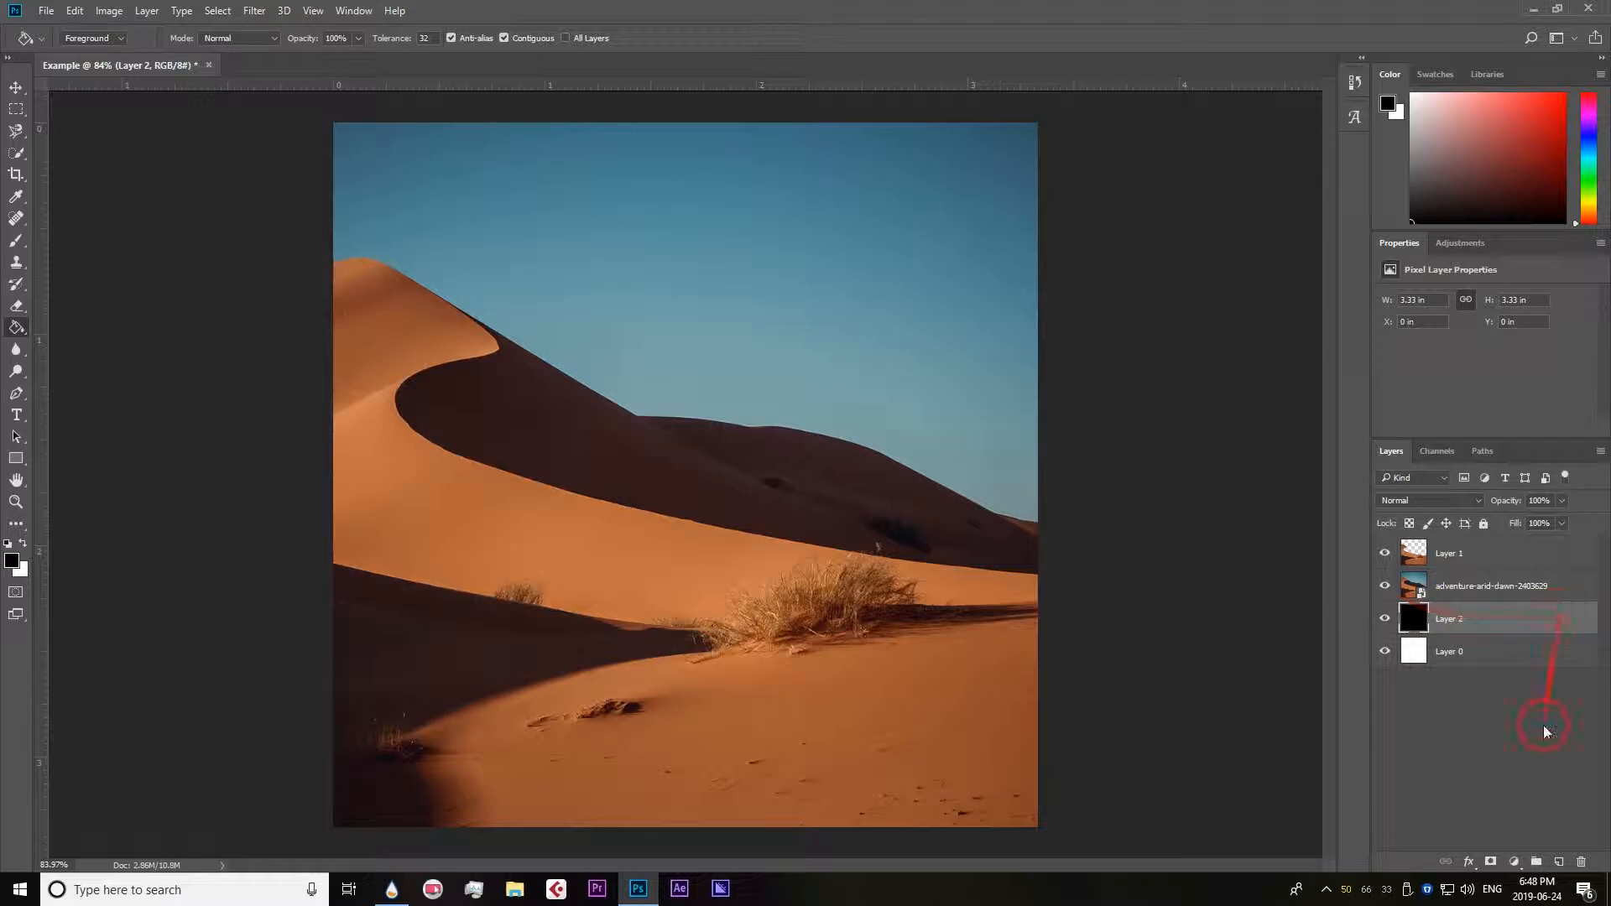
{"action": "left_click", "coordinate": [1585, 865]}
{"action": "left_click", "coordinate": [766, 322]}
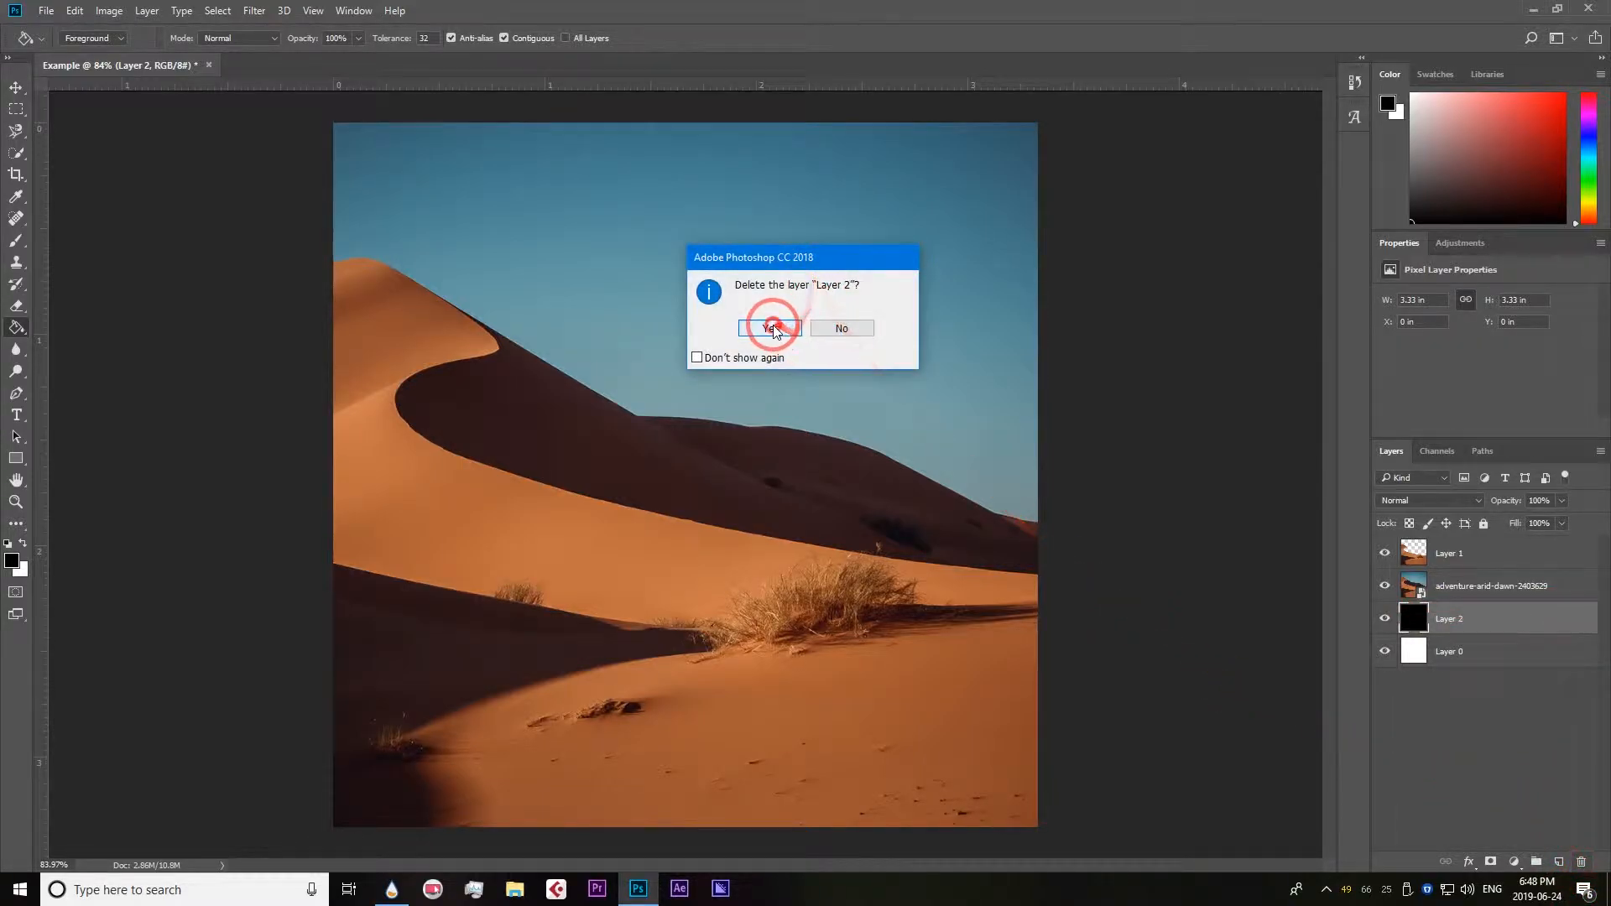
{"action": "left_click", "coordinate": [1432, 591]}
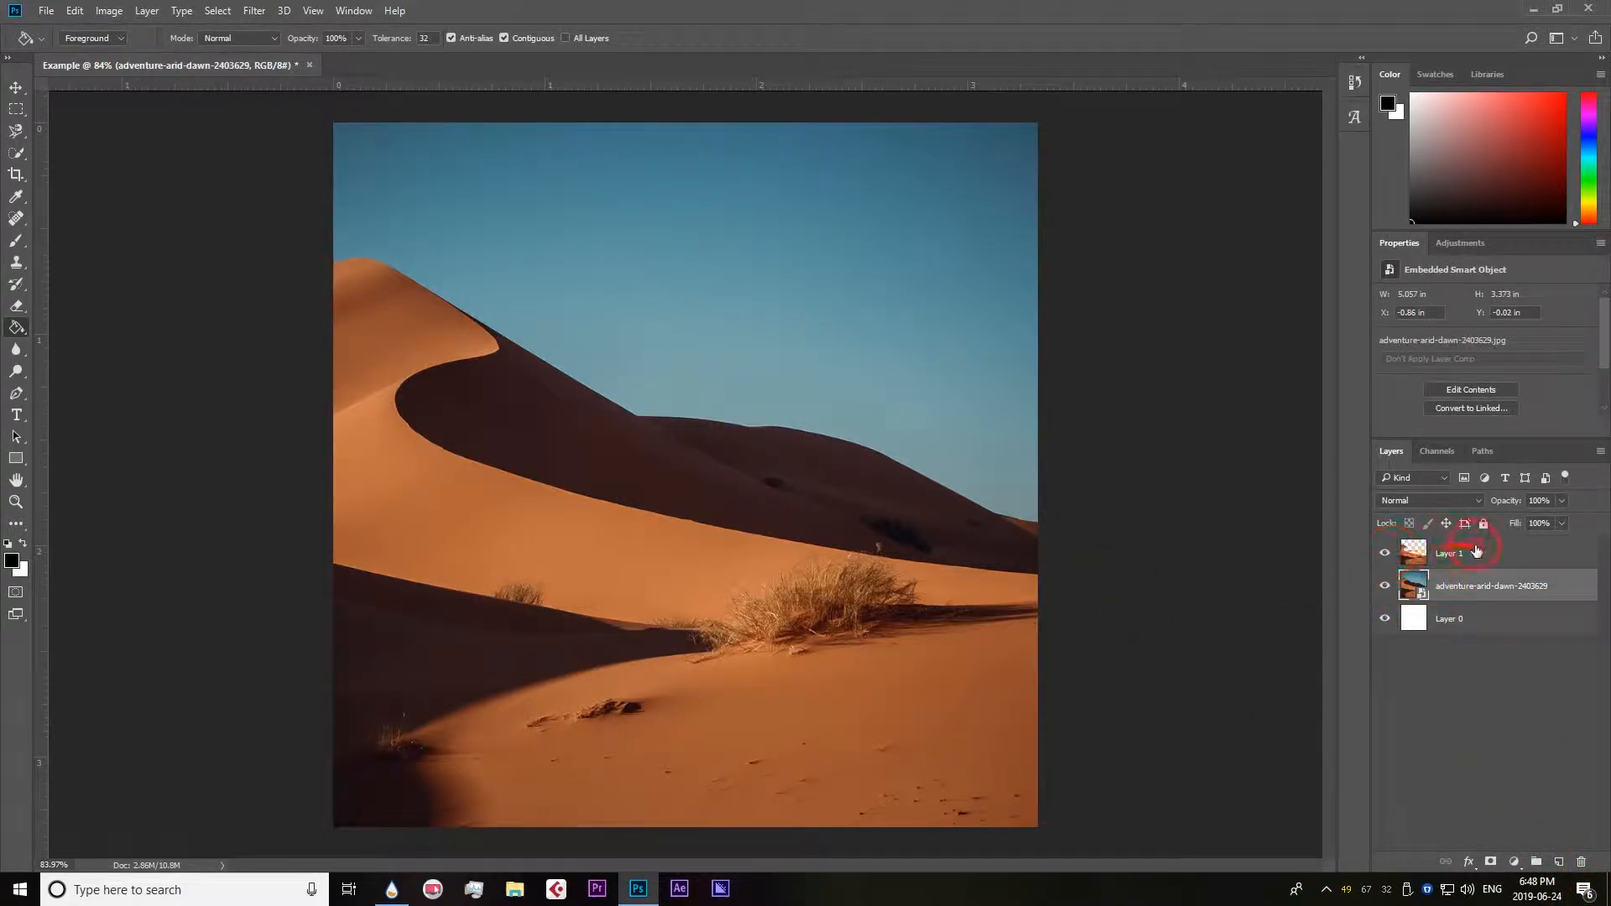
{"action": "left_click", "coordinate": [1477, 551]}
{"action": "left_click", "coordinate": [1578, 865]}
{"action": "left_click", "coordinate": [771, 327]}
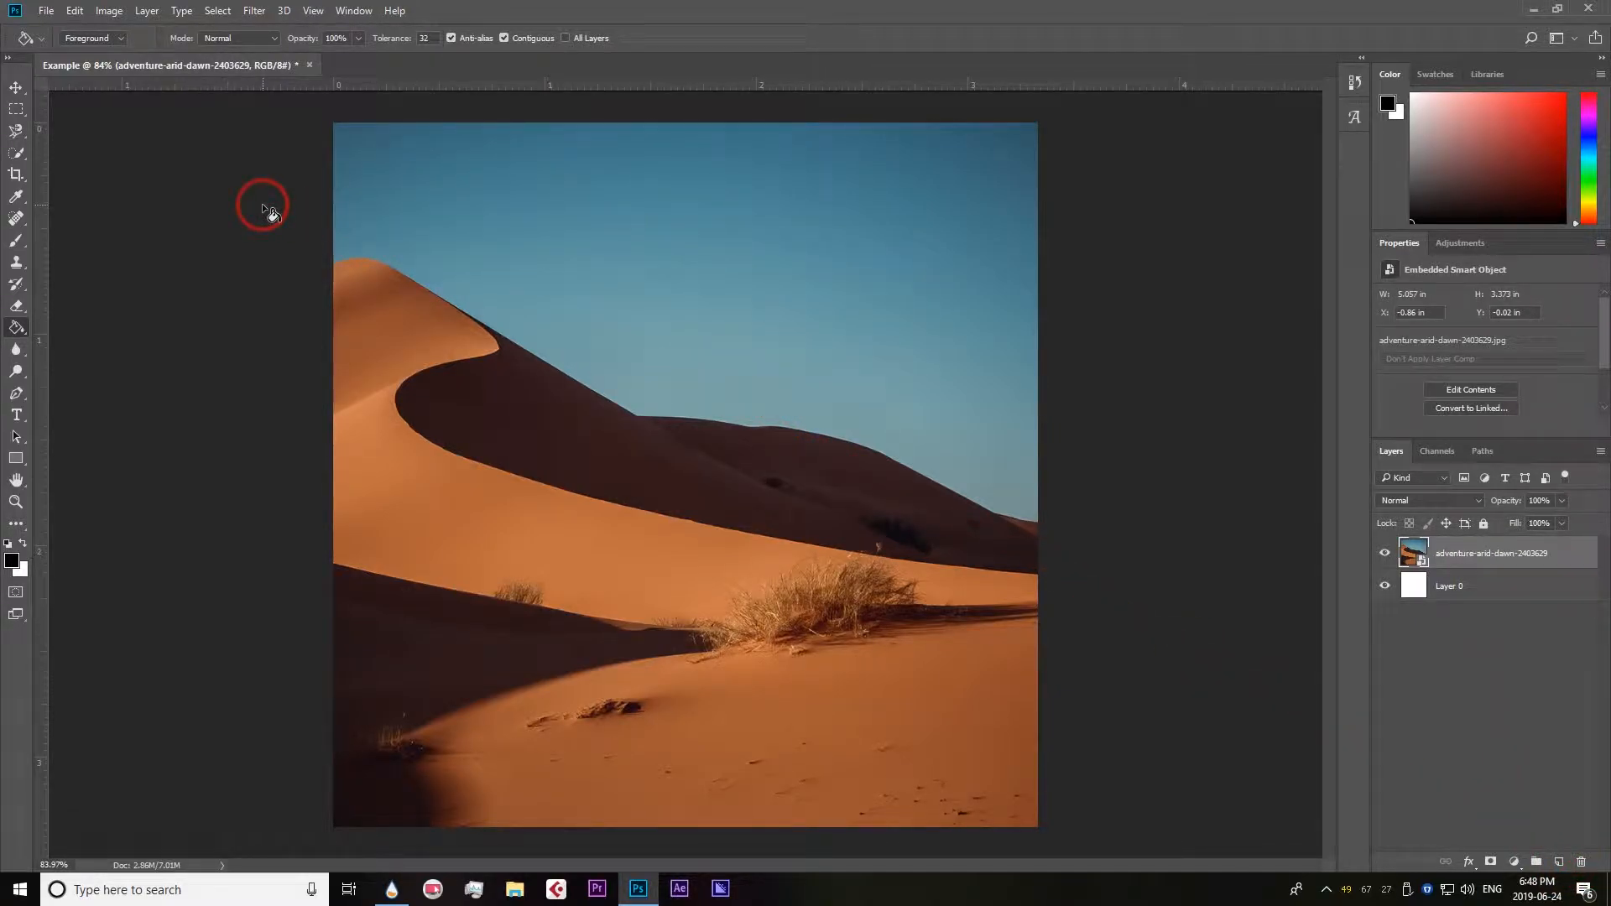
Sample several areas of the sky in the photo with the Magic Wand tool at a tolerance of 32.
{"action": "left_click", "coordinate": [16, 157]}
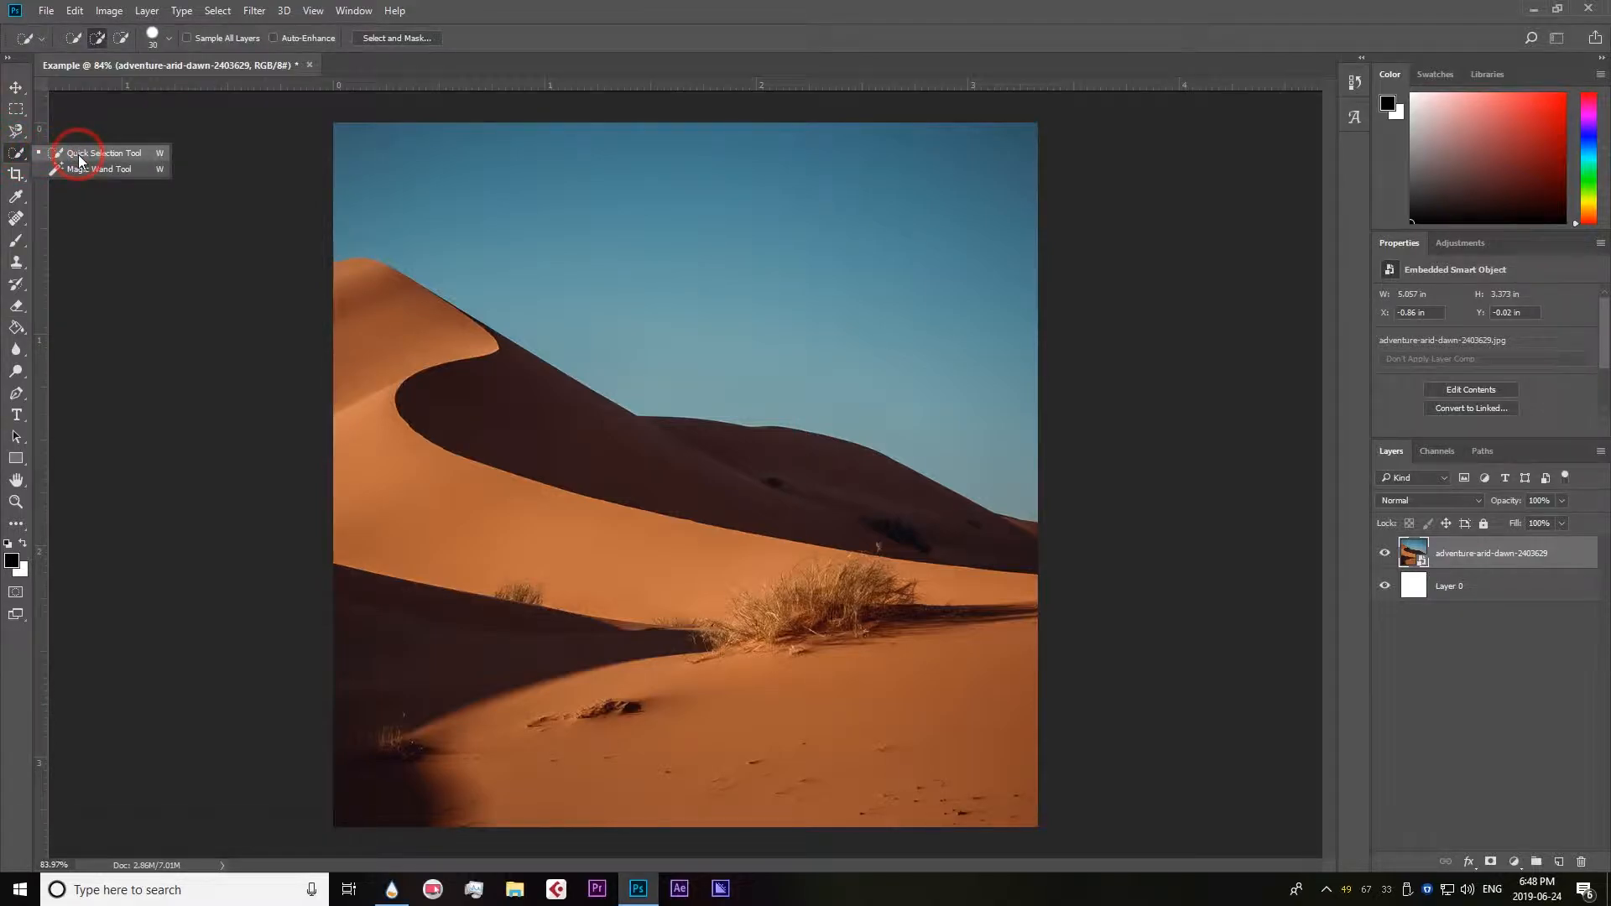
{"action": "left_click", "coordinate": [104, 171]}
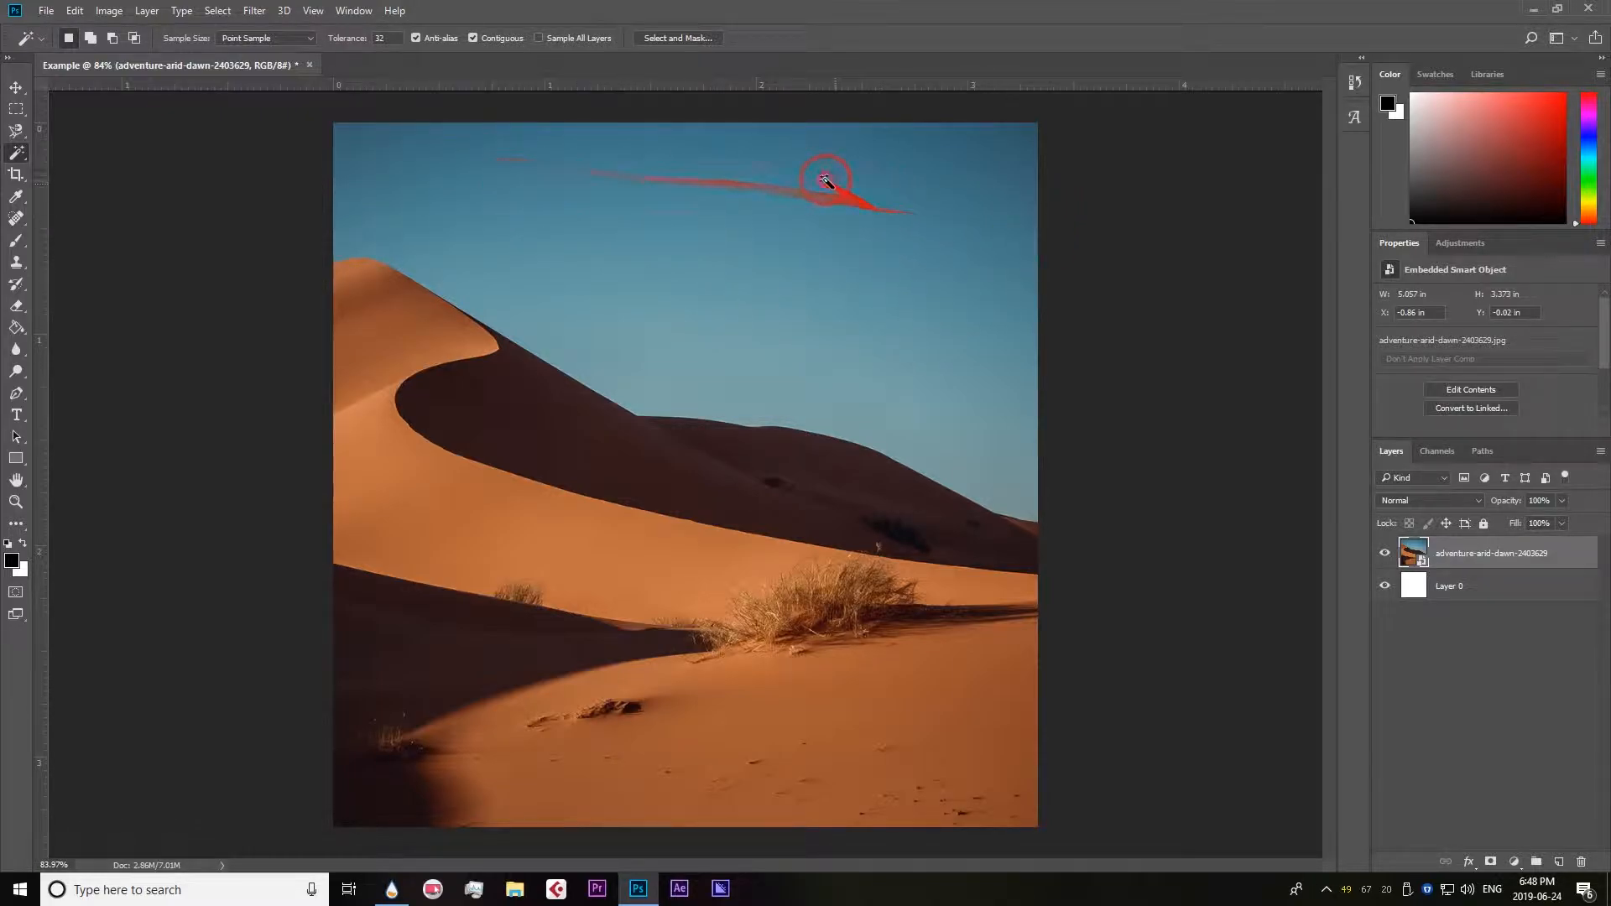
{"action": "left_click", "coordinate": [826, 180]}
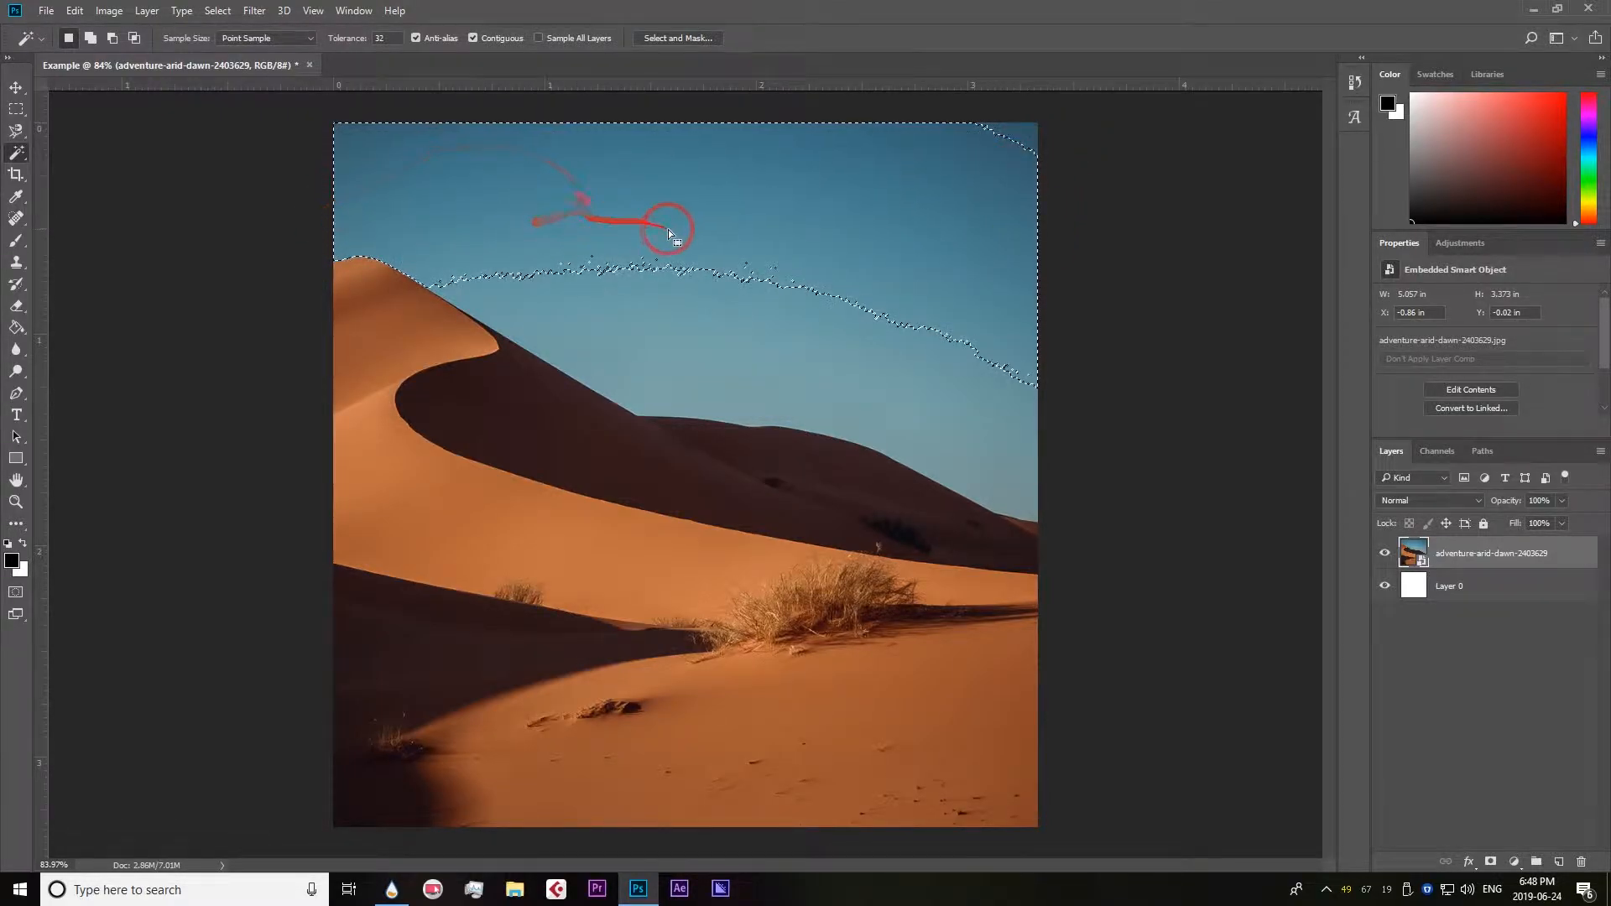
{"action": "left_click", "coordinate": [1026, 134]}
{"action": "left_click", "coordinate": [763, 223]}
{"action": "left_click", "coordinate": [852, 369]}
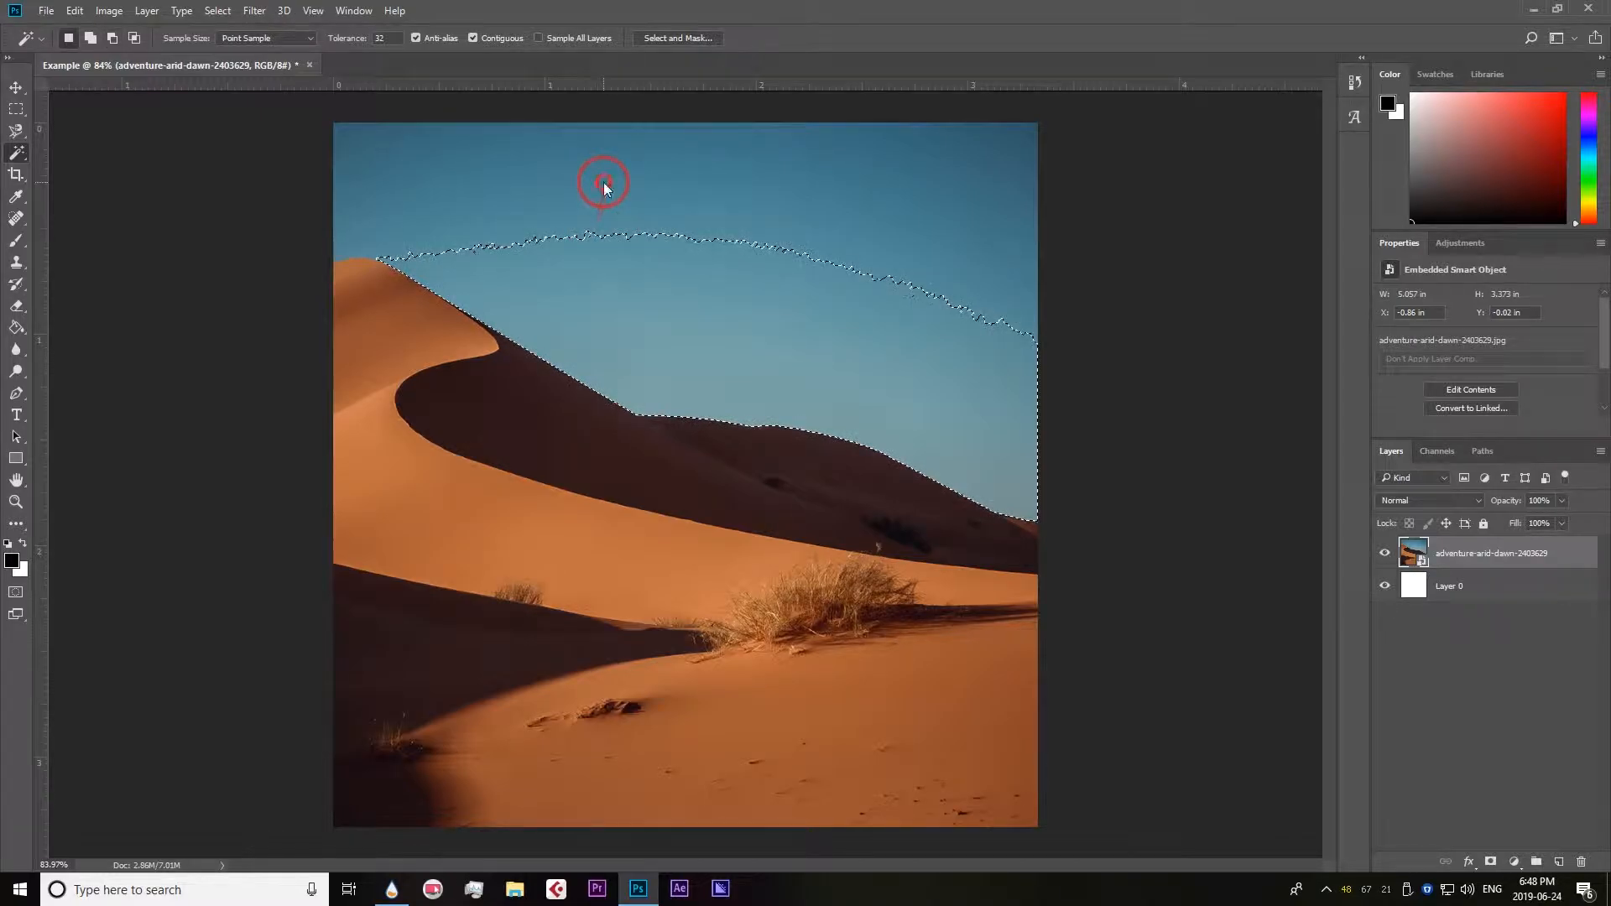
{"action": "left_click", "coordinate": [602, 205]}
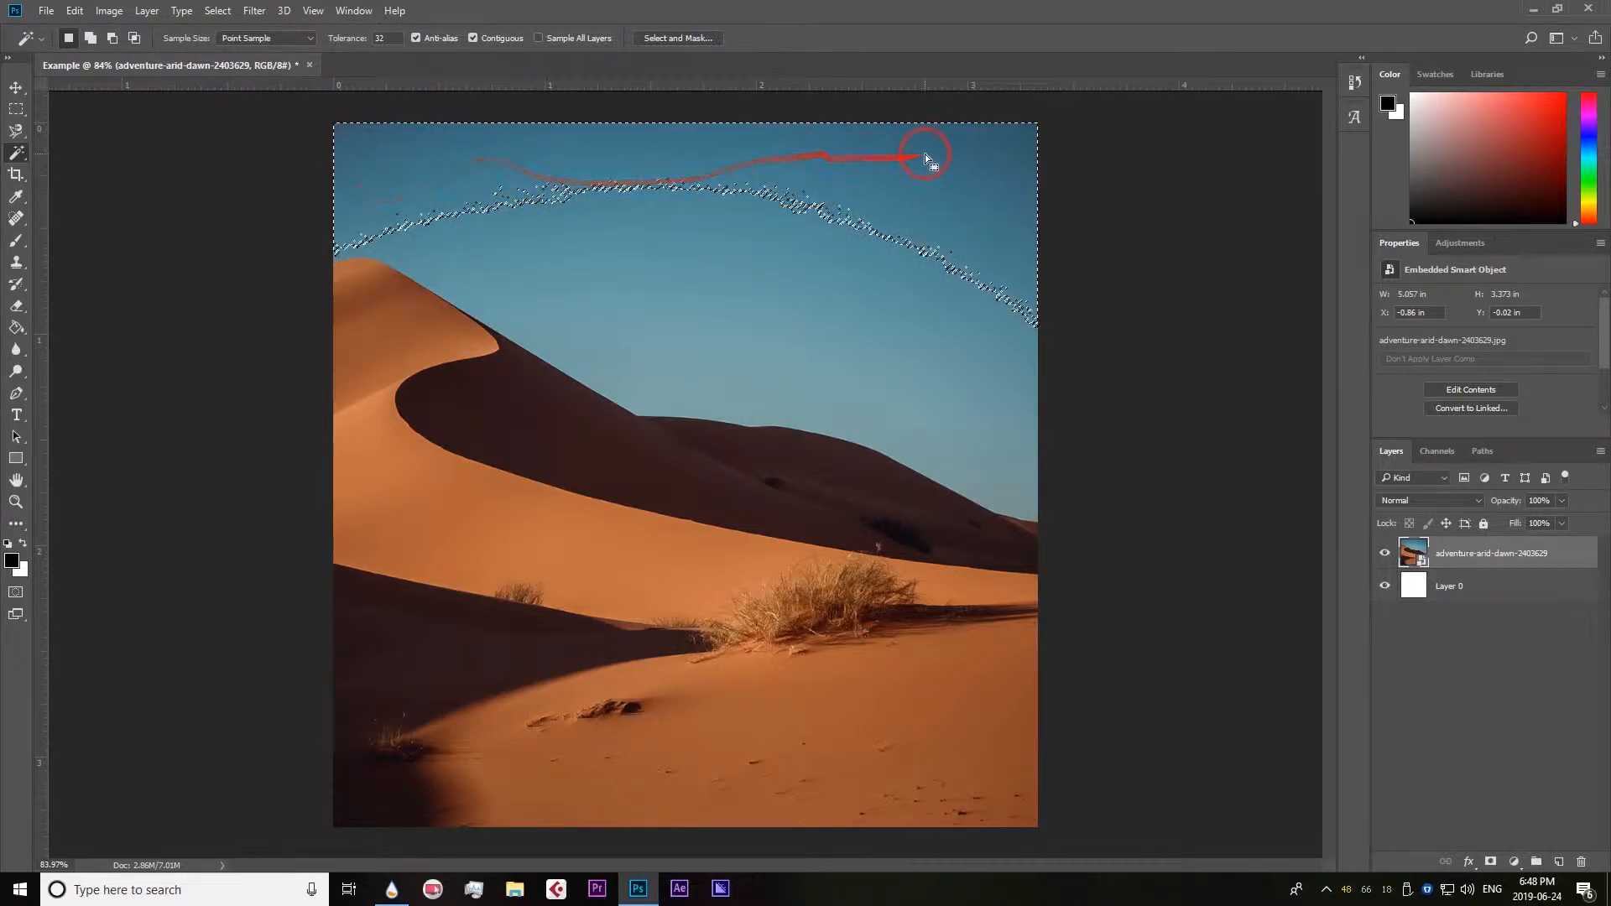
Set the Magic Wand tolerance to 70 and select the sky from its middle.
{"action": "left_click", "coordinate": [351, 47]}
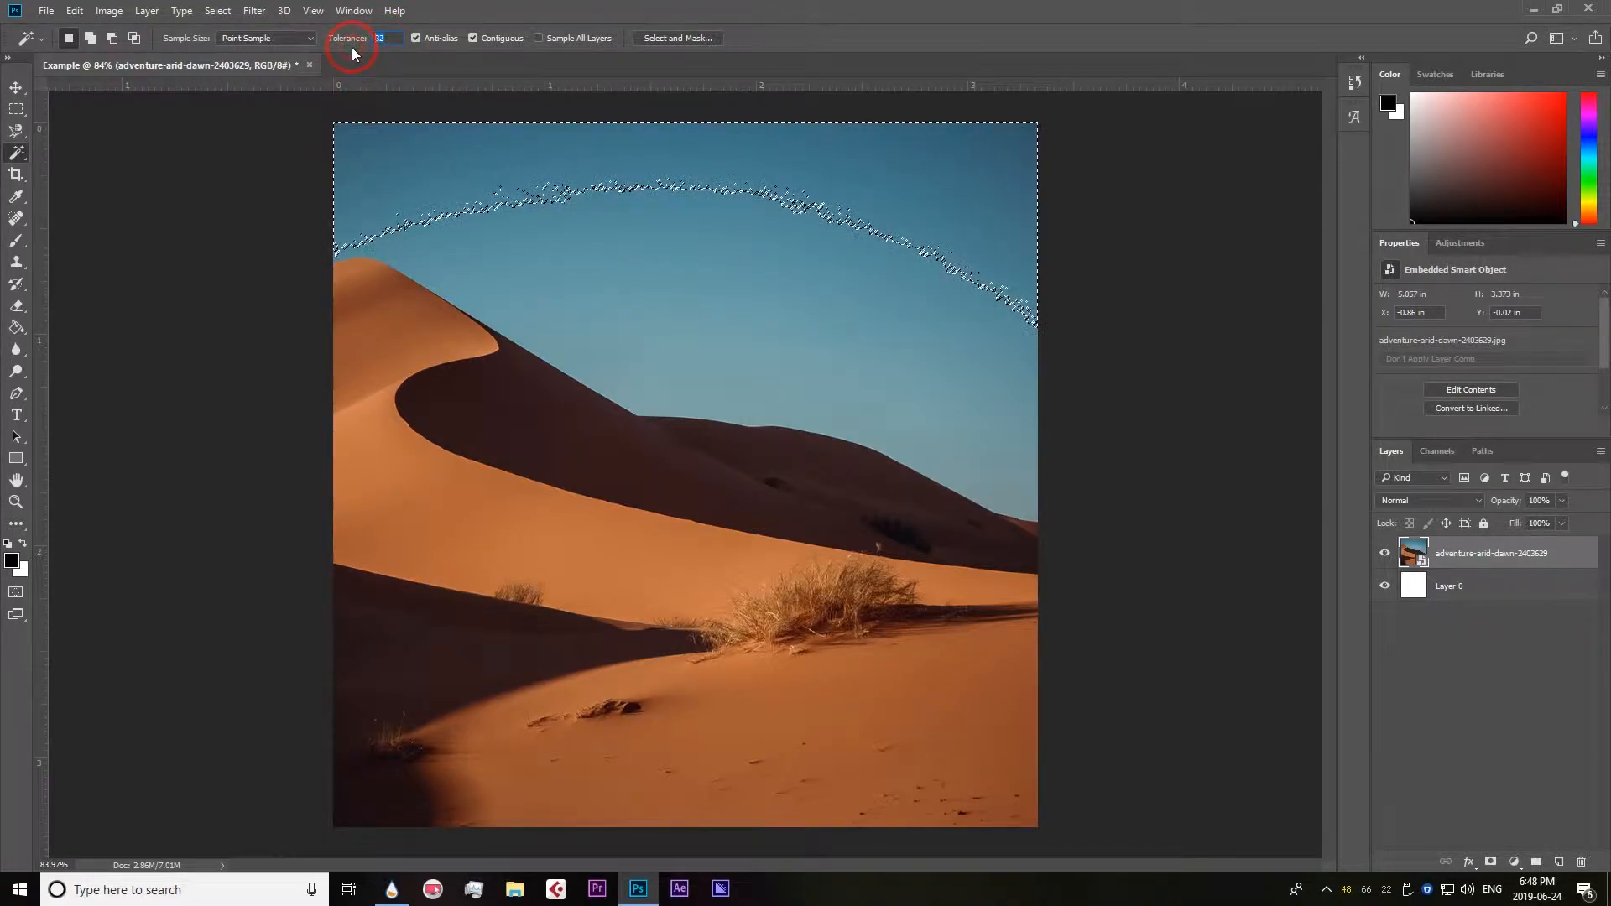
{"action": "type", "text": "70"}
{"action": "left_click", "coordinate": [740, 265]}
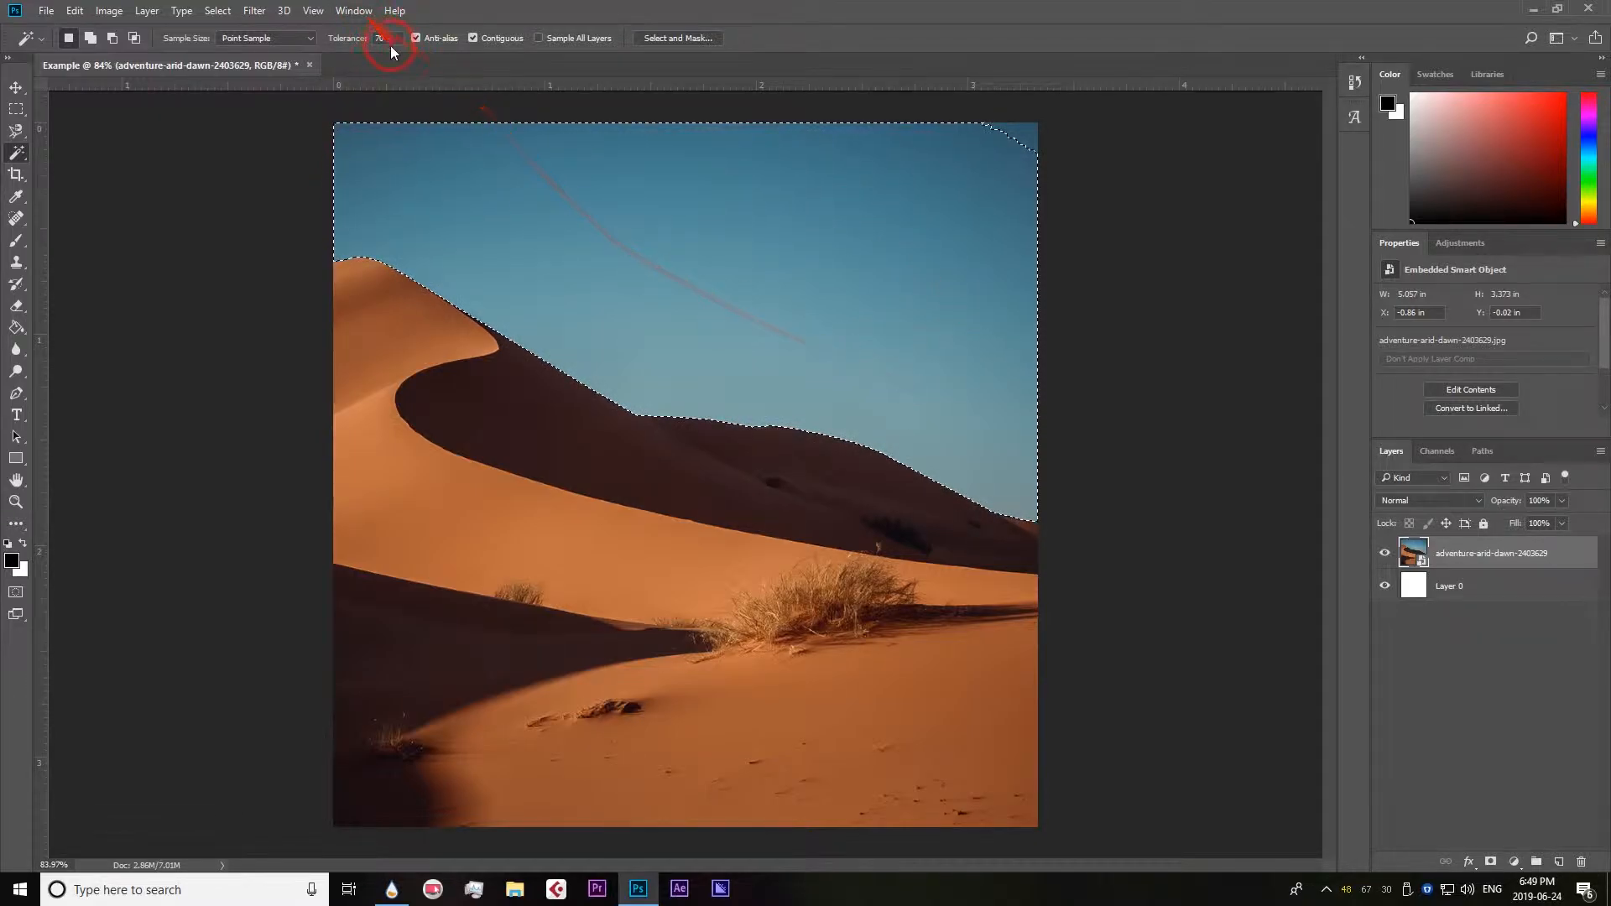
Lower the Magic Wand tolerance to 30 and sample the dark upper part of the sky.
{"action": "left_click_drag", "start_coordinate": [391, 38], "coordinate": [345, 40]}
{"action": "type", "text": "30"}
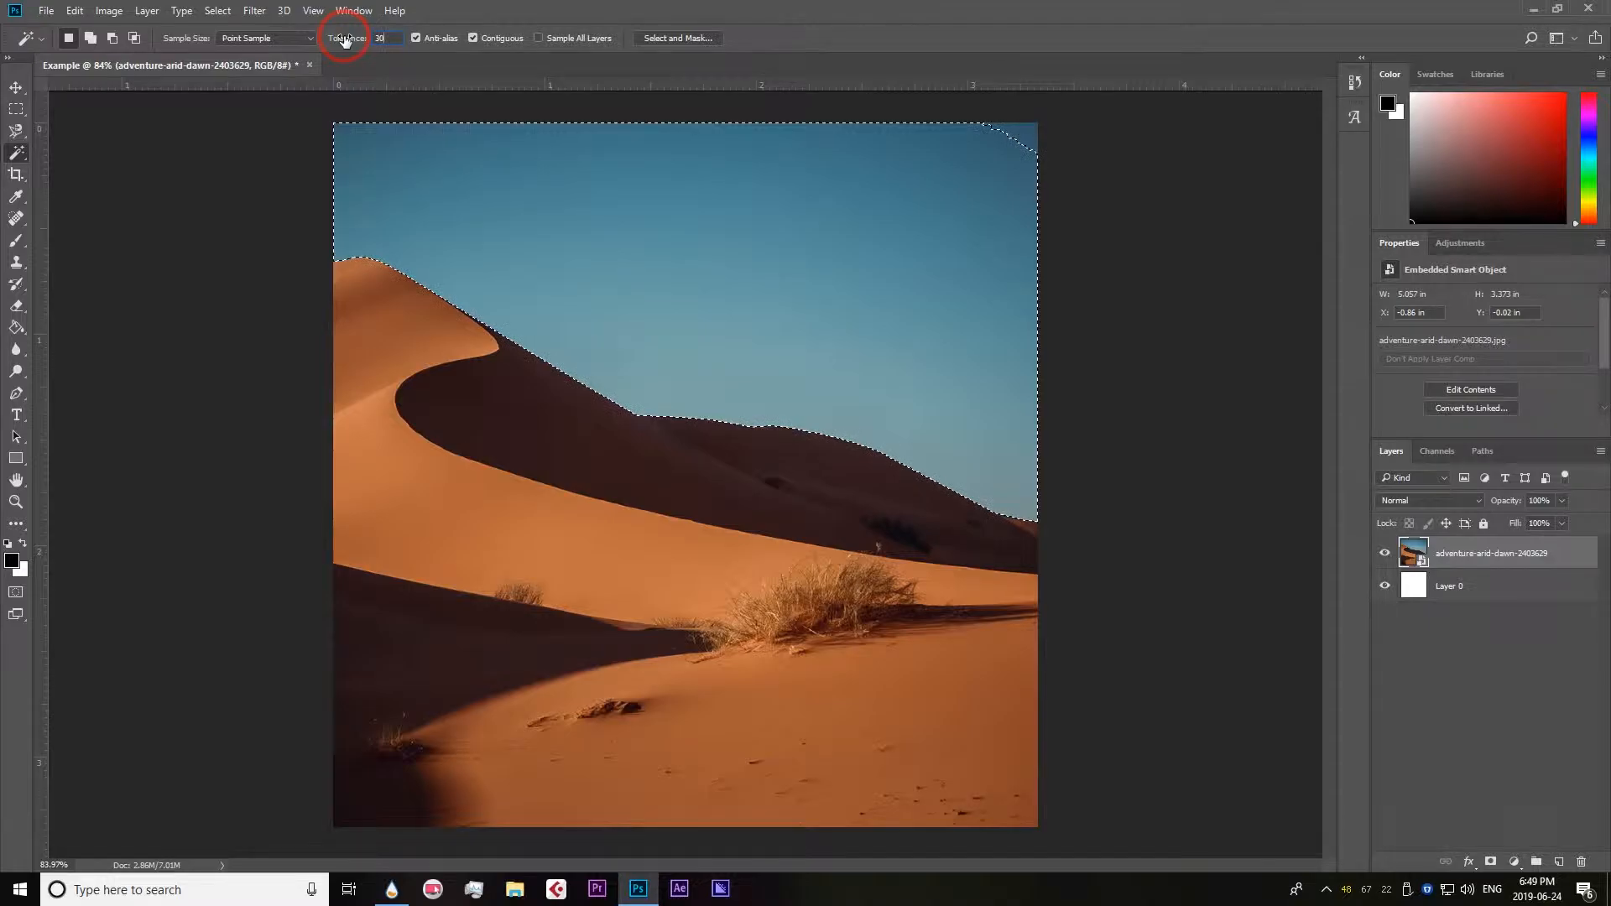
{"action": "key", "text": "Return"}
{"action": "left_click", "coordinate": [954, 165]}
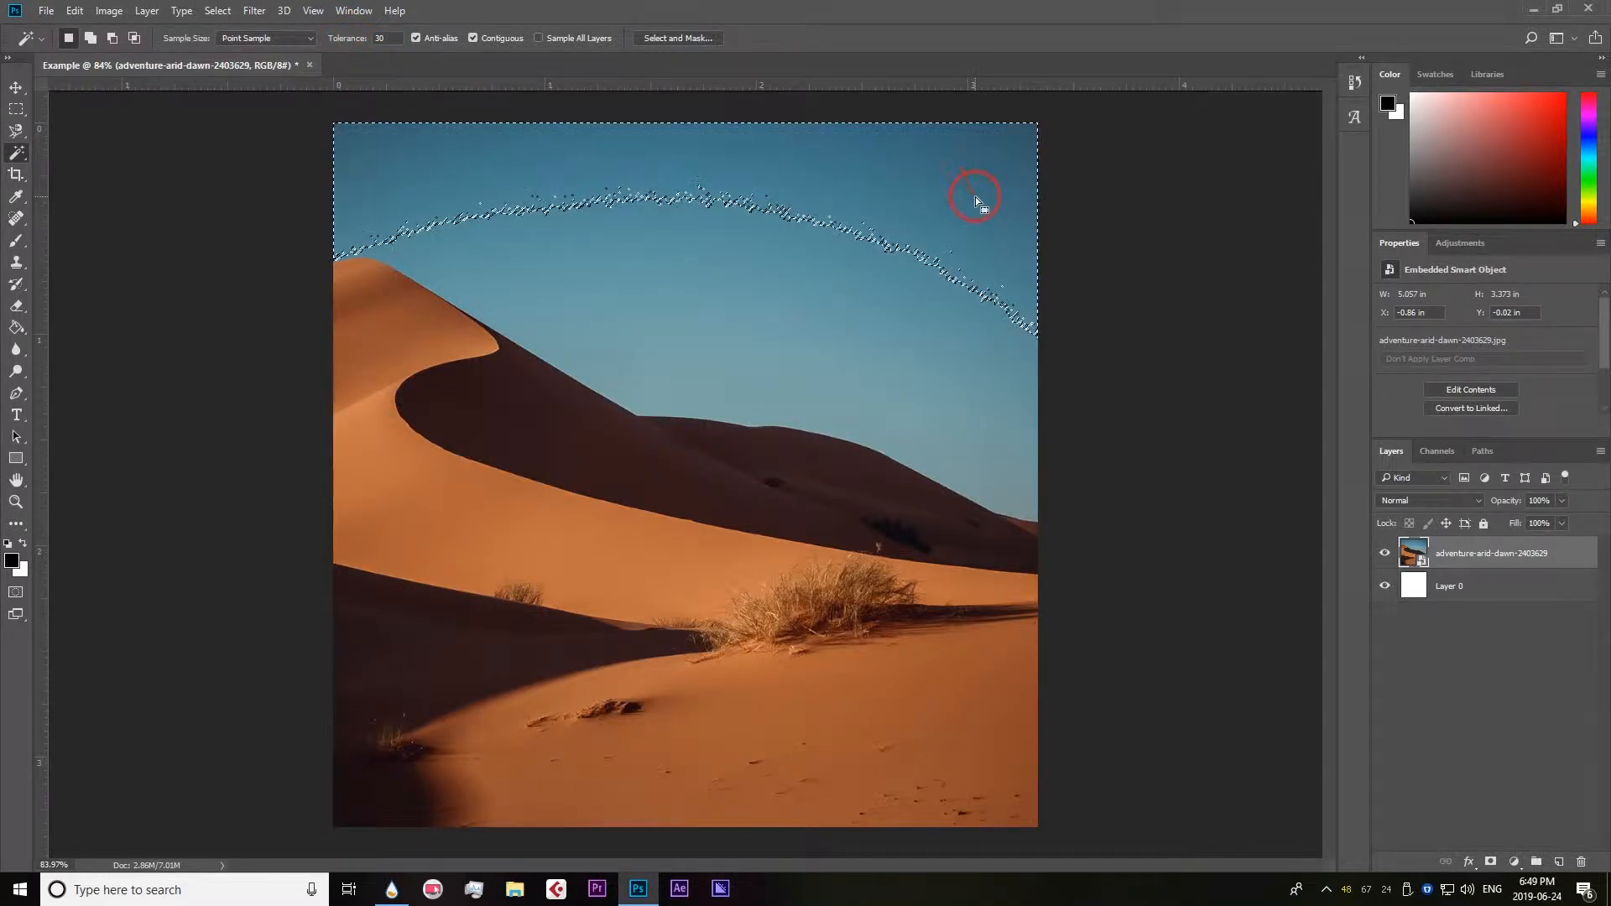
{"action": "scroll", "coordinate": [730, 155], "scroll_direction": "up", "scroll_amount": 3}
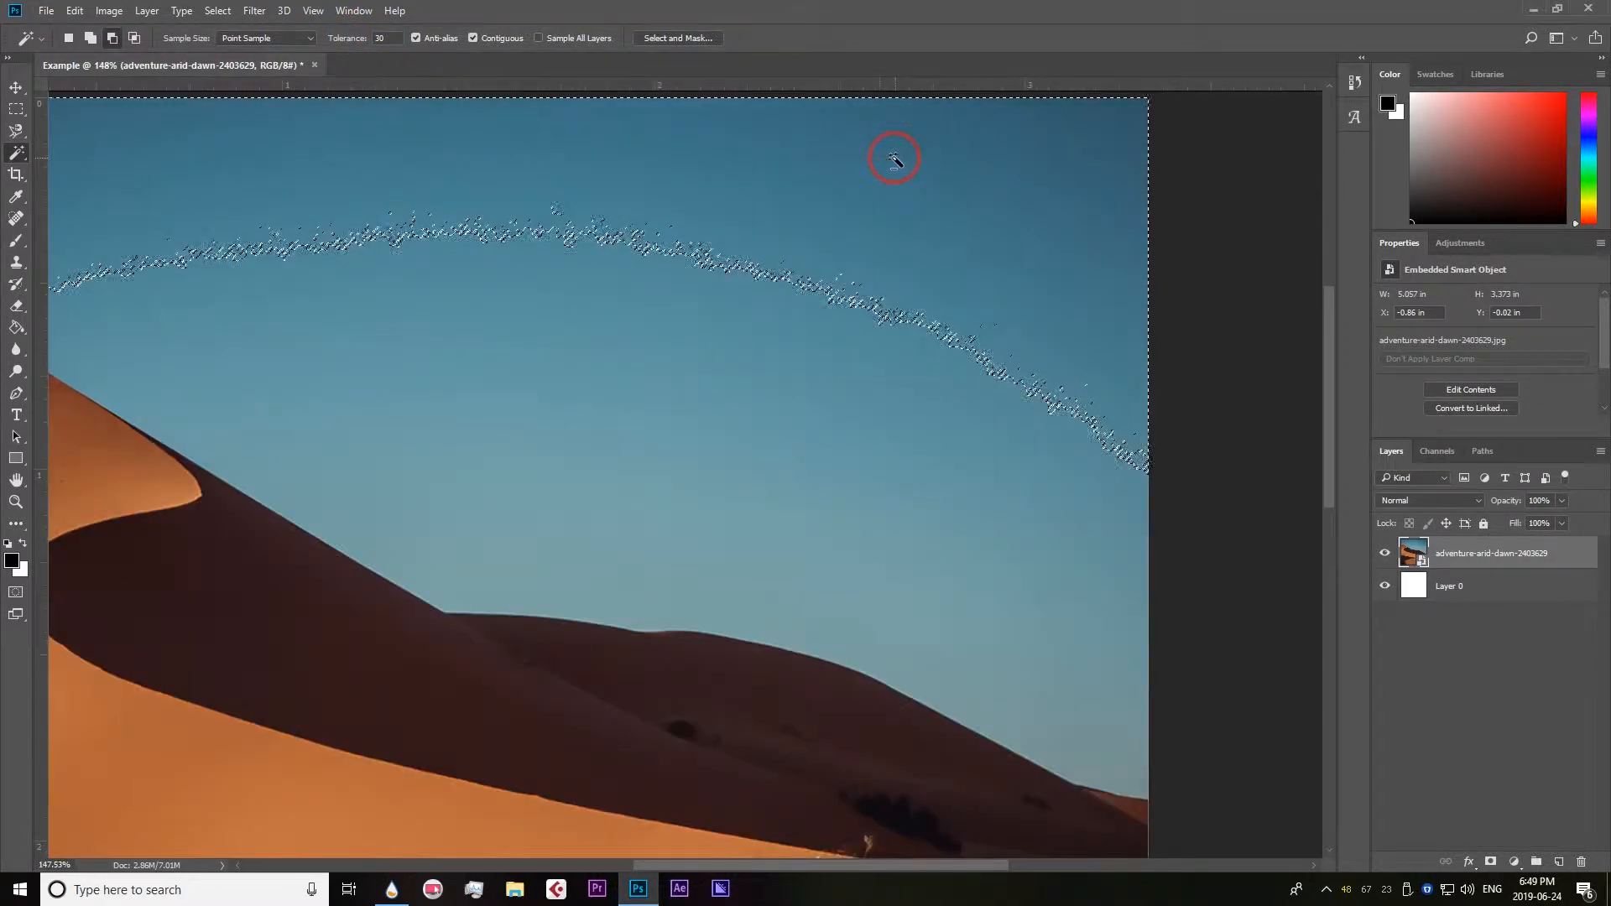
Raise the Magic Wand tolerance to 100 and select the entire sky down to the dune ridge.
{"action": "left_click_drag", "start_coordinate": [394, 40], "coordinate": [364, 41]}
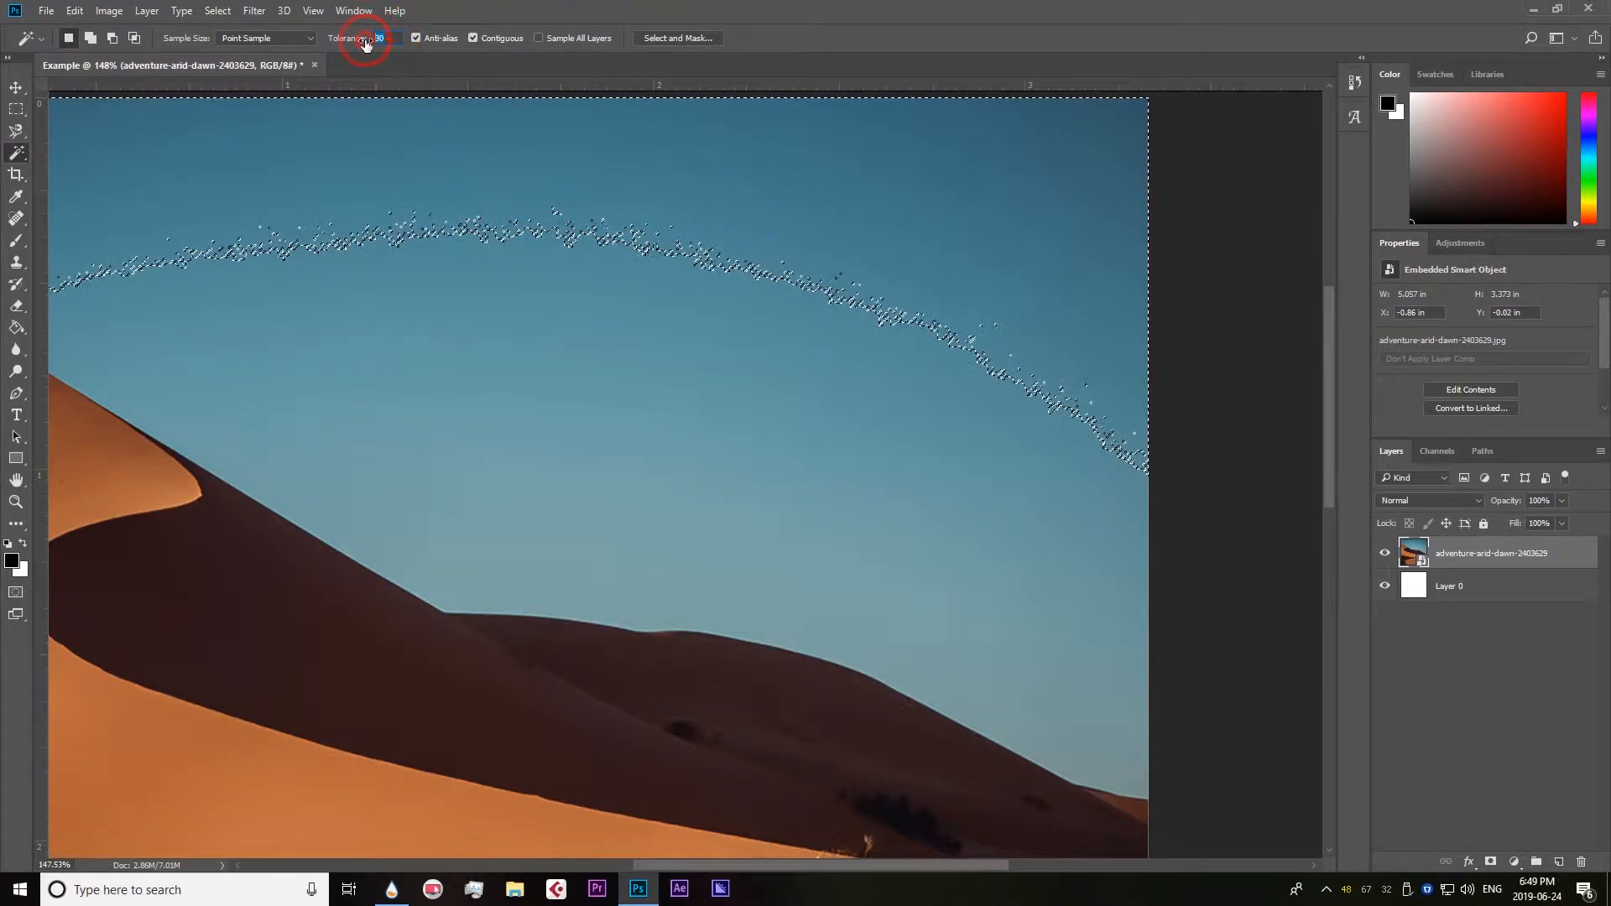
{"action": "type", "text": "100"}
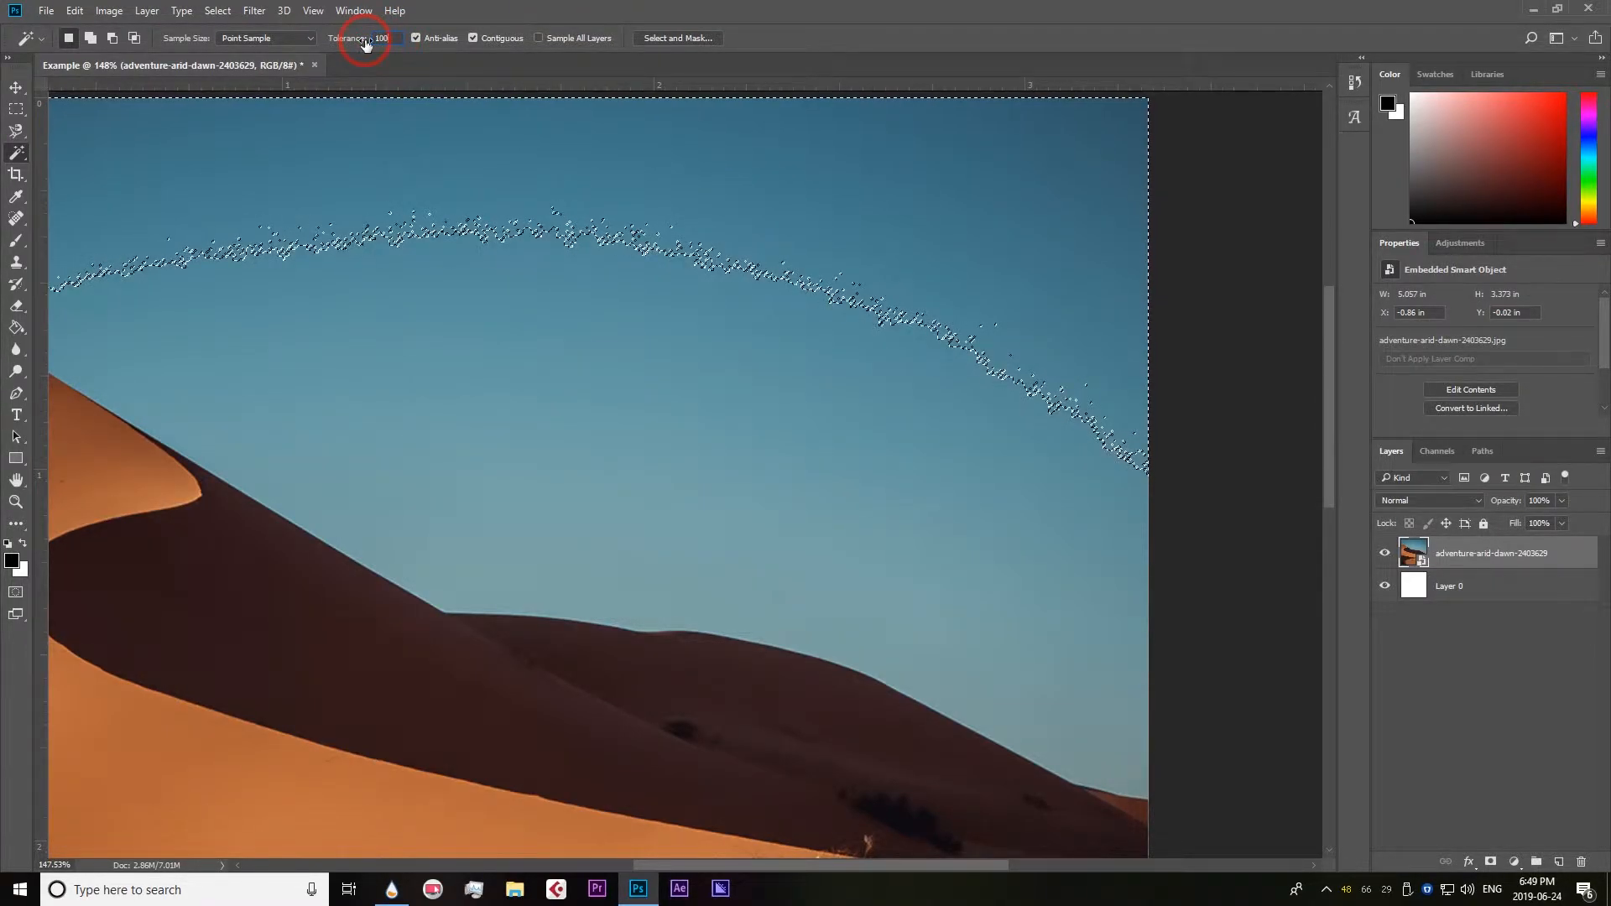
{"action": "scroll", "coordinate": [674, 276], "scroll_direction": "down", "scroll_amount": 3}
{"action": "left_click", "coordinate": [676, 277]}
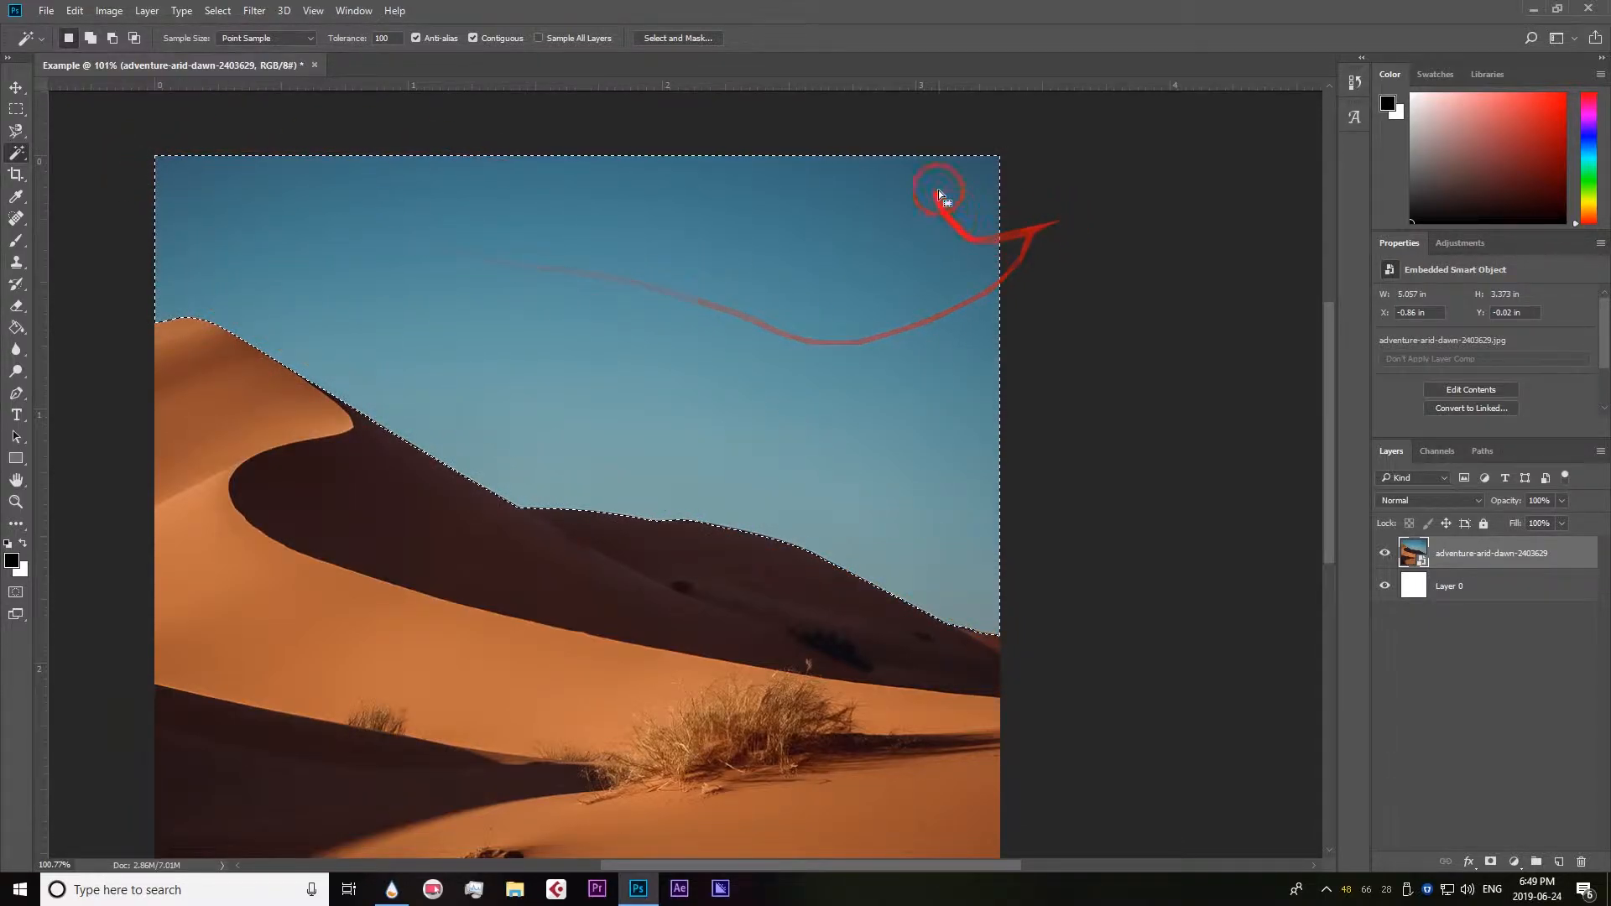
{"action": "scroll", "coordinate": [691, 269], "scroll_direction": "up", "scroll_amount": 3}
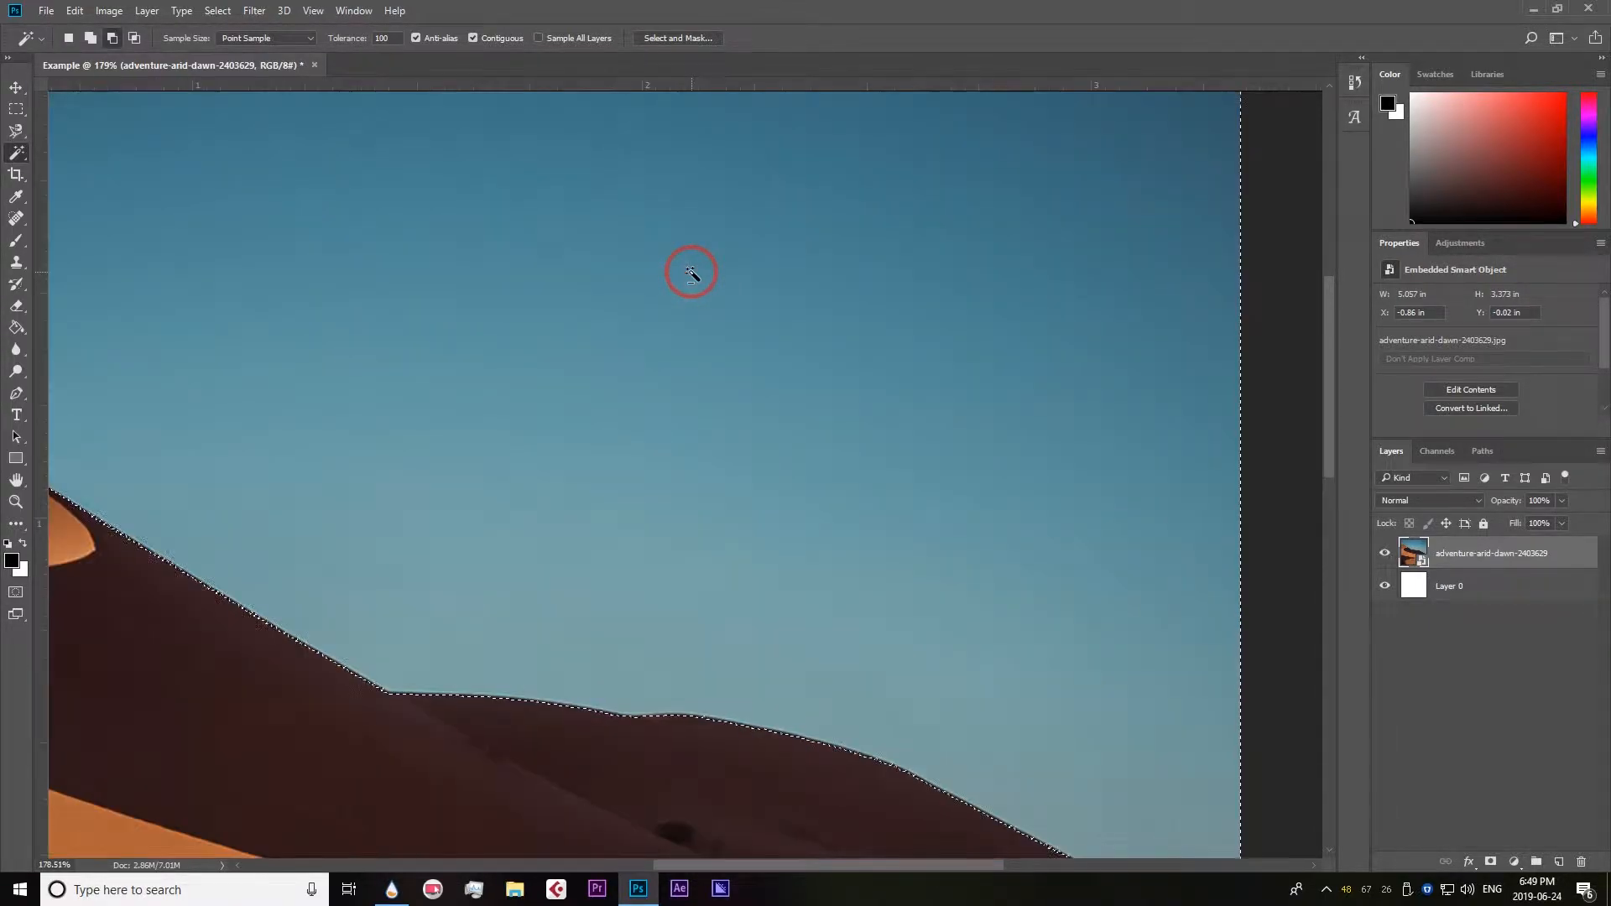
Set the Magic Wand tolerance to 11 and sample individual pixels at several spots in the sky.
{"action": "scroll", "coordinate": [691, 269], "scroll_direction": "down", "scroll_amount": 2}
{"action": "scroll", "coordinate": [653, 310], "scroll_direction": "up", "scroll_amount": 10}
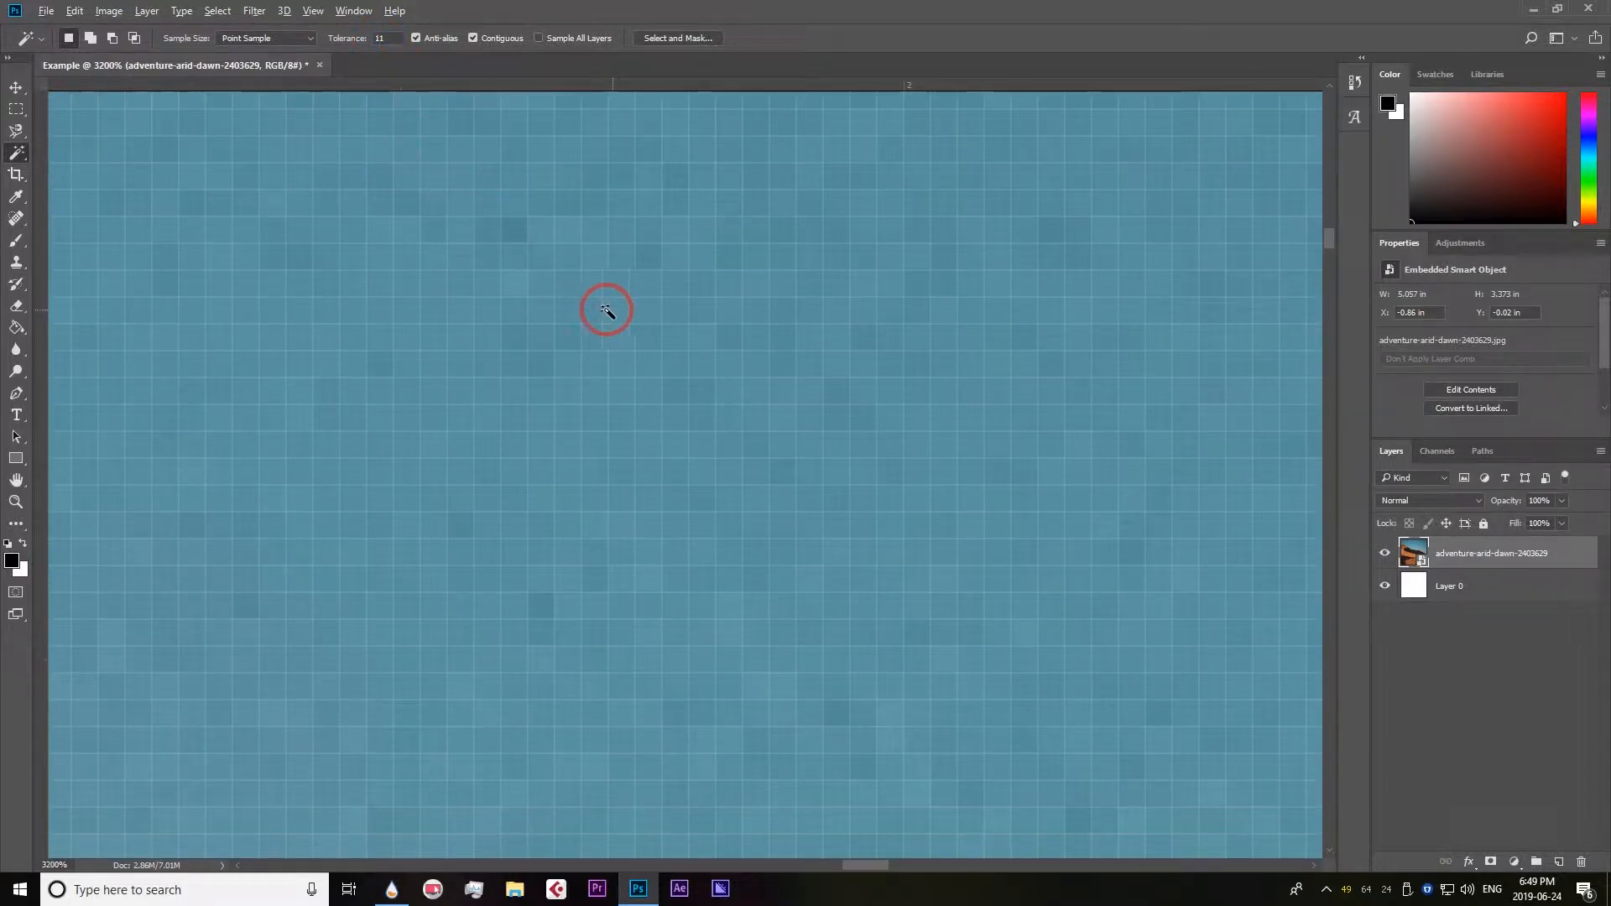
{"action": "left_click", "coordinate": [601, 315]}
{"action": "scroll", "coordinate": [601, 315], "scroll_direction": "down", "scroll_amount": 6}
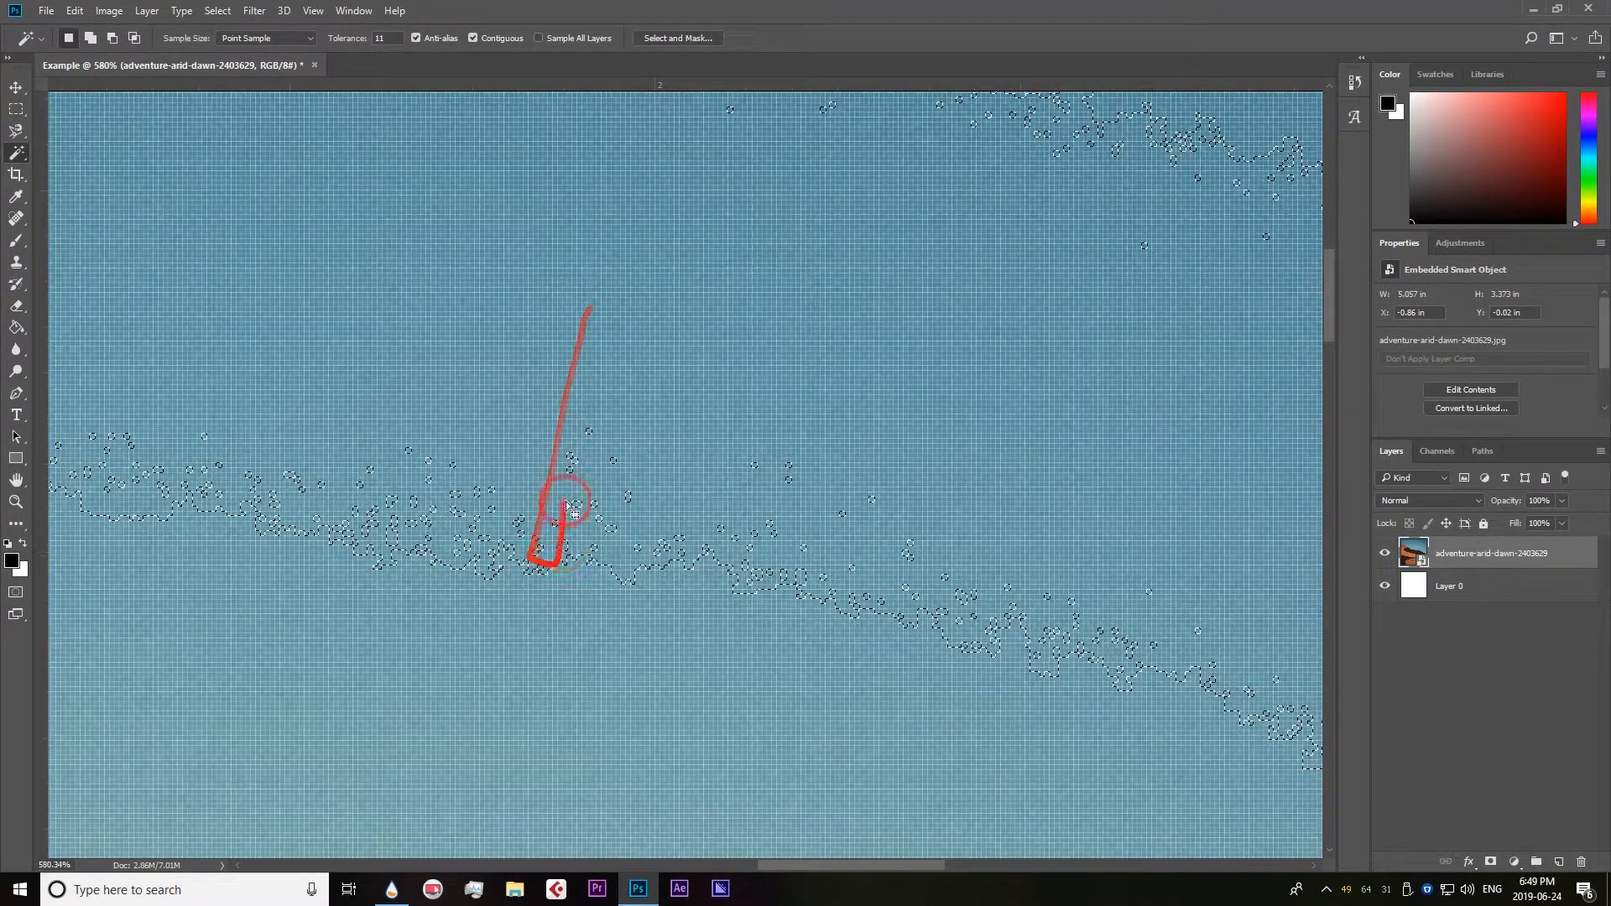
{"action": "left_click", "coordinate": [629, 652]}
{"action": "left_click", "coordinate": [644, 526]}
{"action": "left_click", "coordinate": [630, 388]}
{"action": "left_click", "coordinate": [638, 345]}
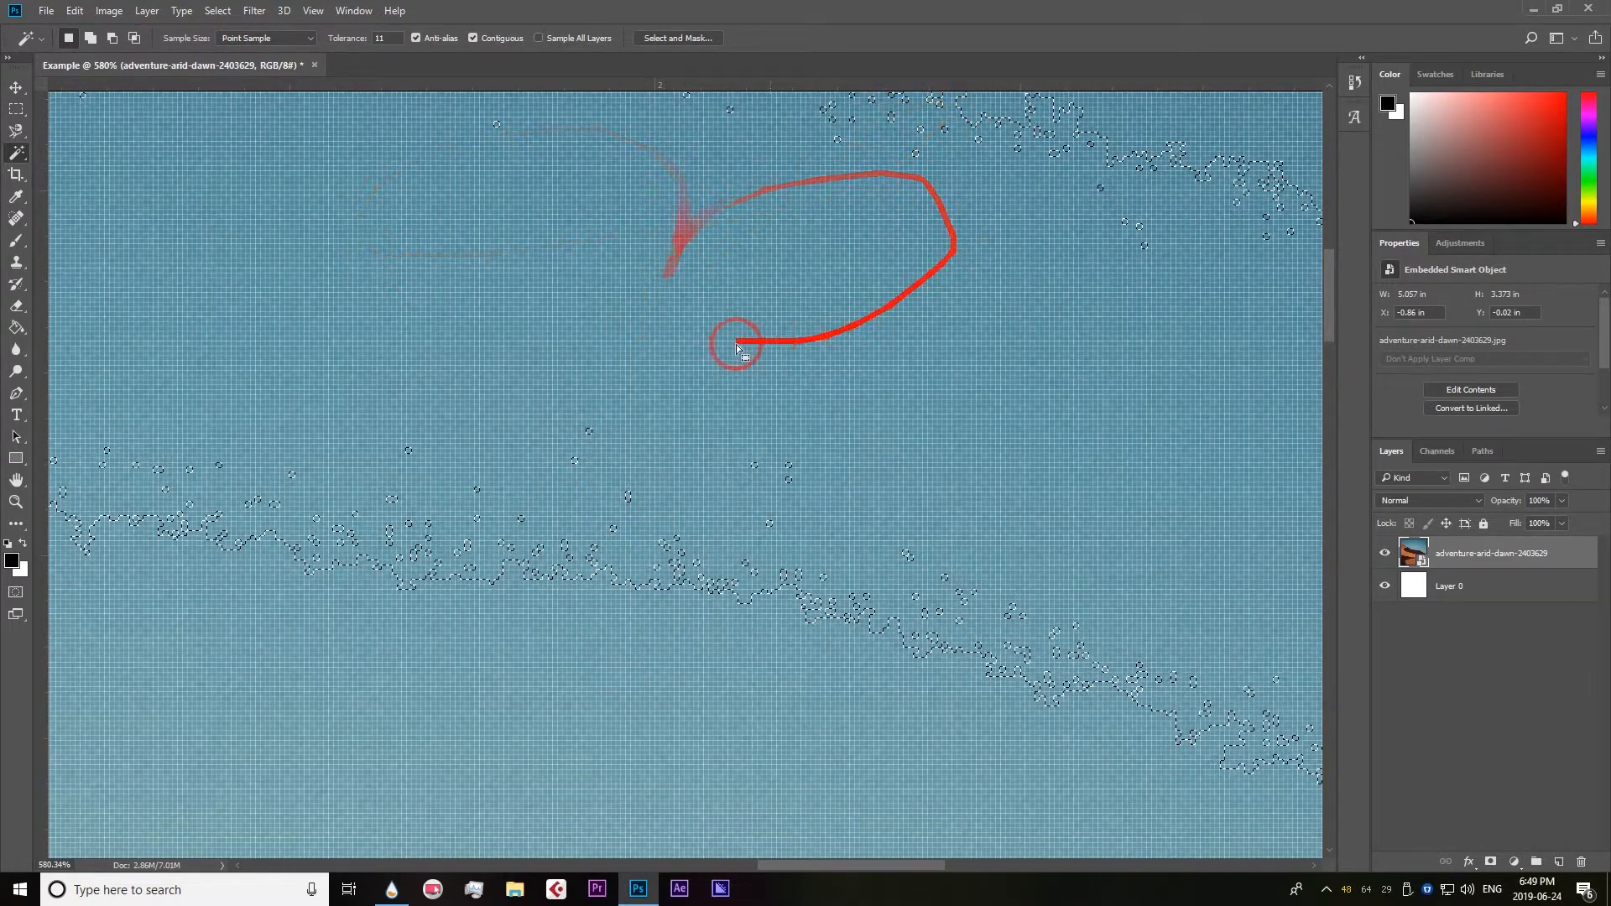
Set the Magic Wand tolerance back to 100 and reselect the whole sky above the dunes.
{"action": "double_click", "coordinate": [396, 40]}
{"action": "type", "text": "100"}
{"action": "scroll", "coordinate": [702, 313], "scroll_direction": "down", "scroll_amount": 7}
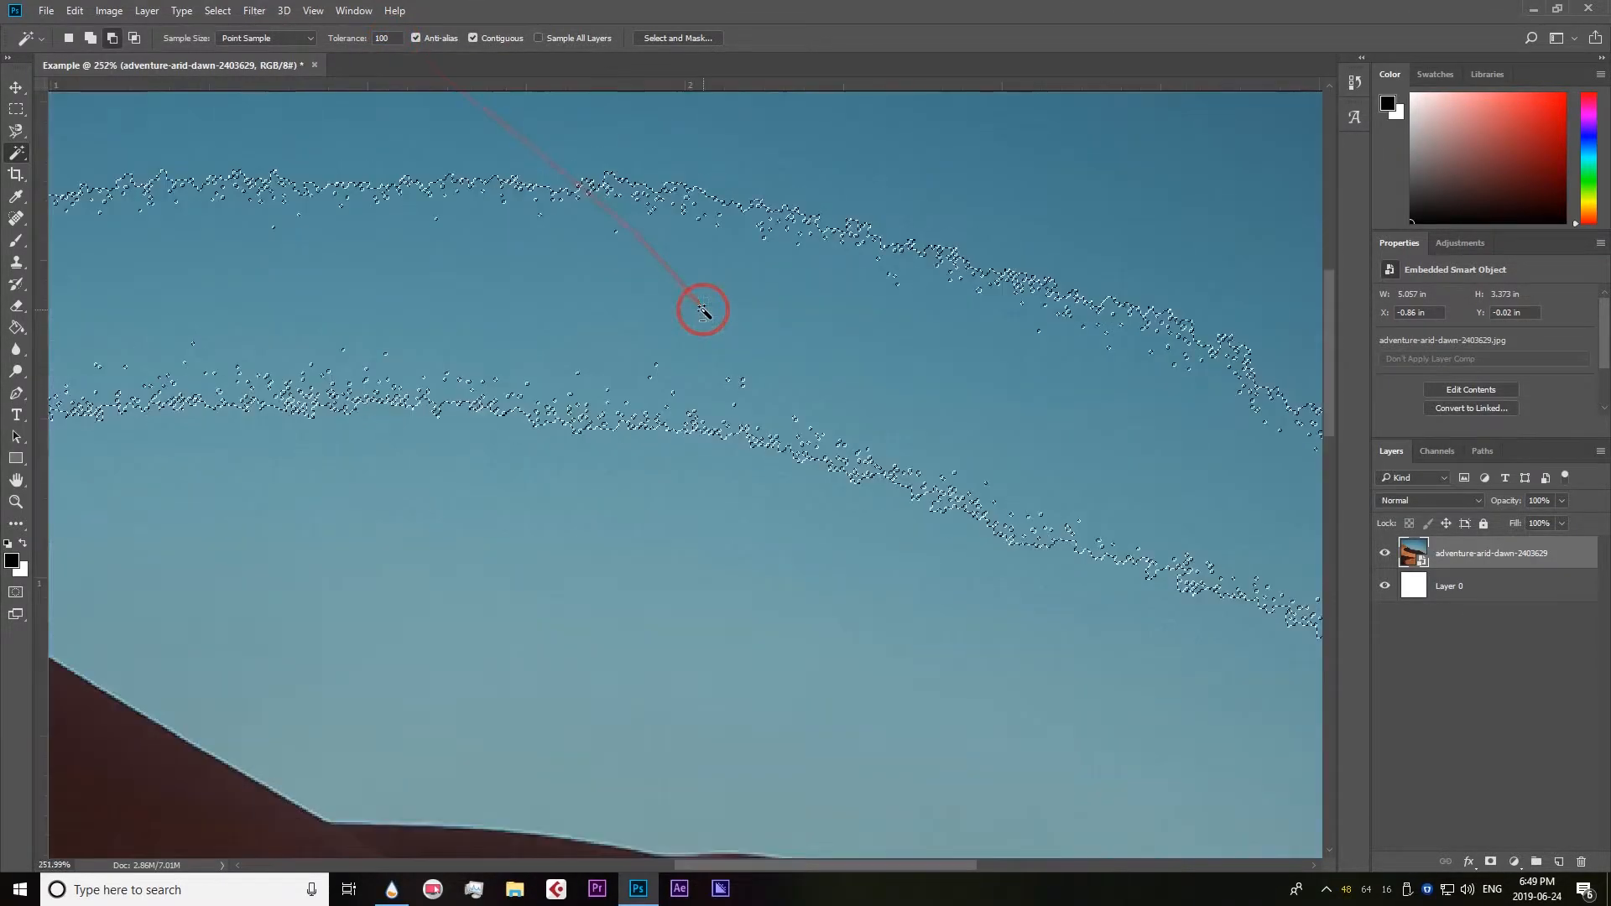
{"action": "left_click", "coordinate": [685, 424]}
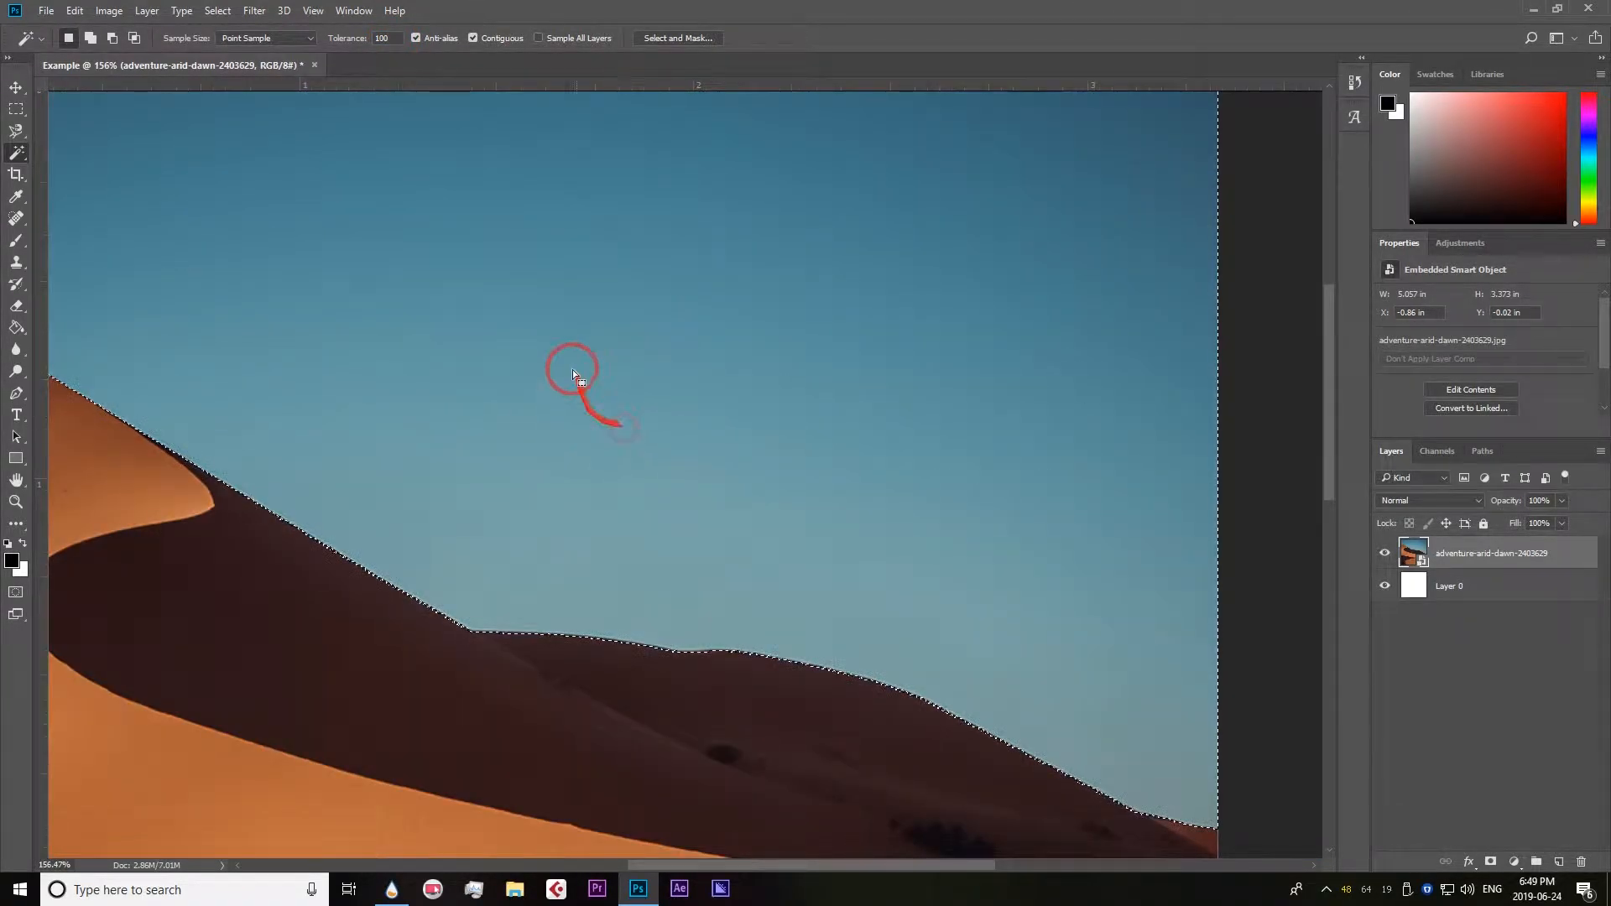
{"action": "scroll", "coordinate": [574, 367], "scroll_direction": "down", "scroll_amount": 4}
{"action": "scroll", "coordinate": [572, 362], "scroll_direction": "up", "scroll_amount": 2}
{"action": "scroll", "coordinate": [576, 356], "scroll_direction": "down", "scroll_amount": 1}
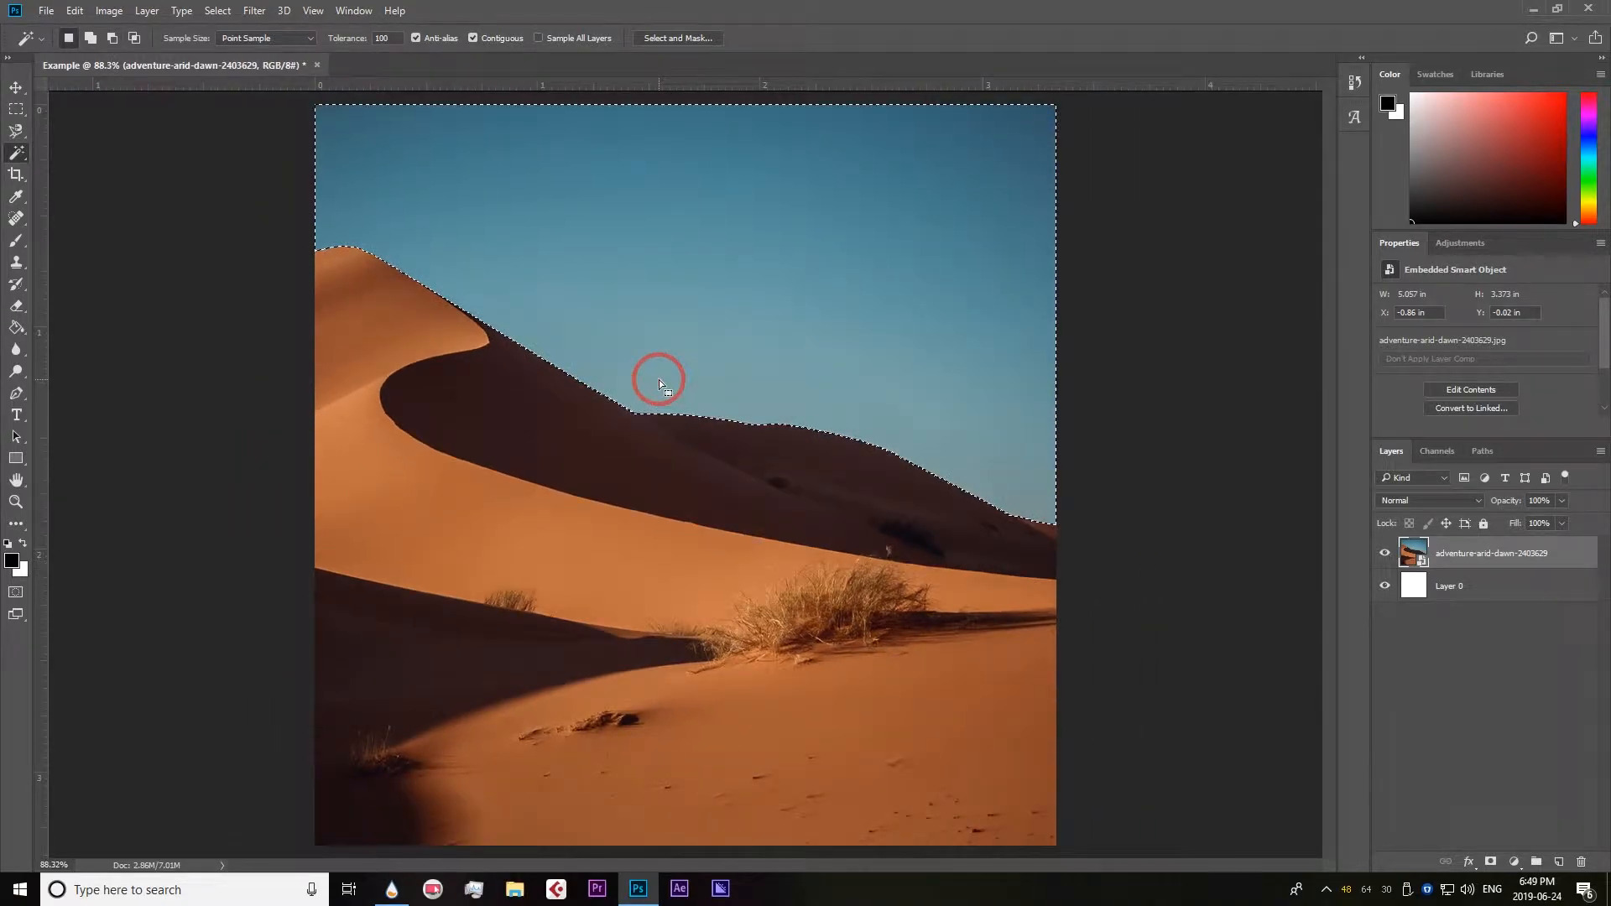
Copy the selected sky to a new layer and fill the selection with the black foreground colour.
{"action": "key", "text": "ctrl+j"}
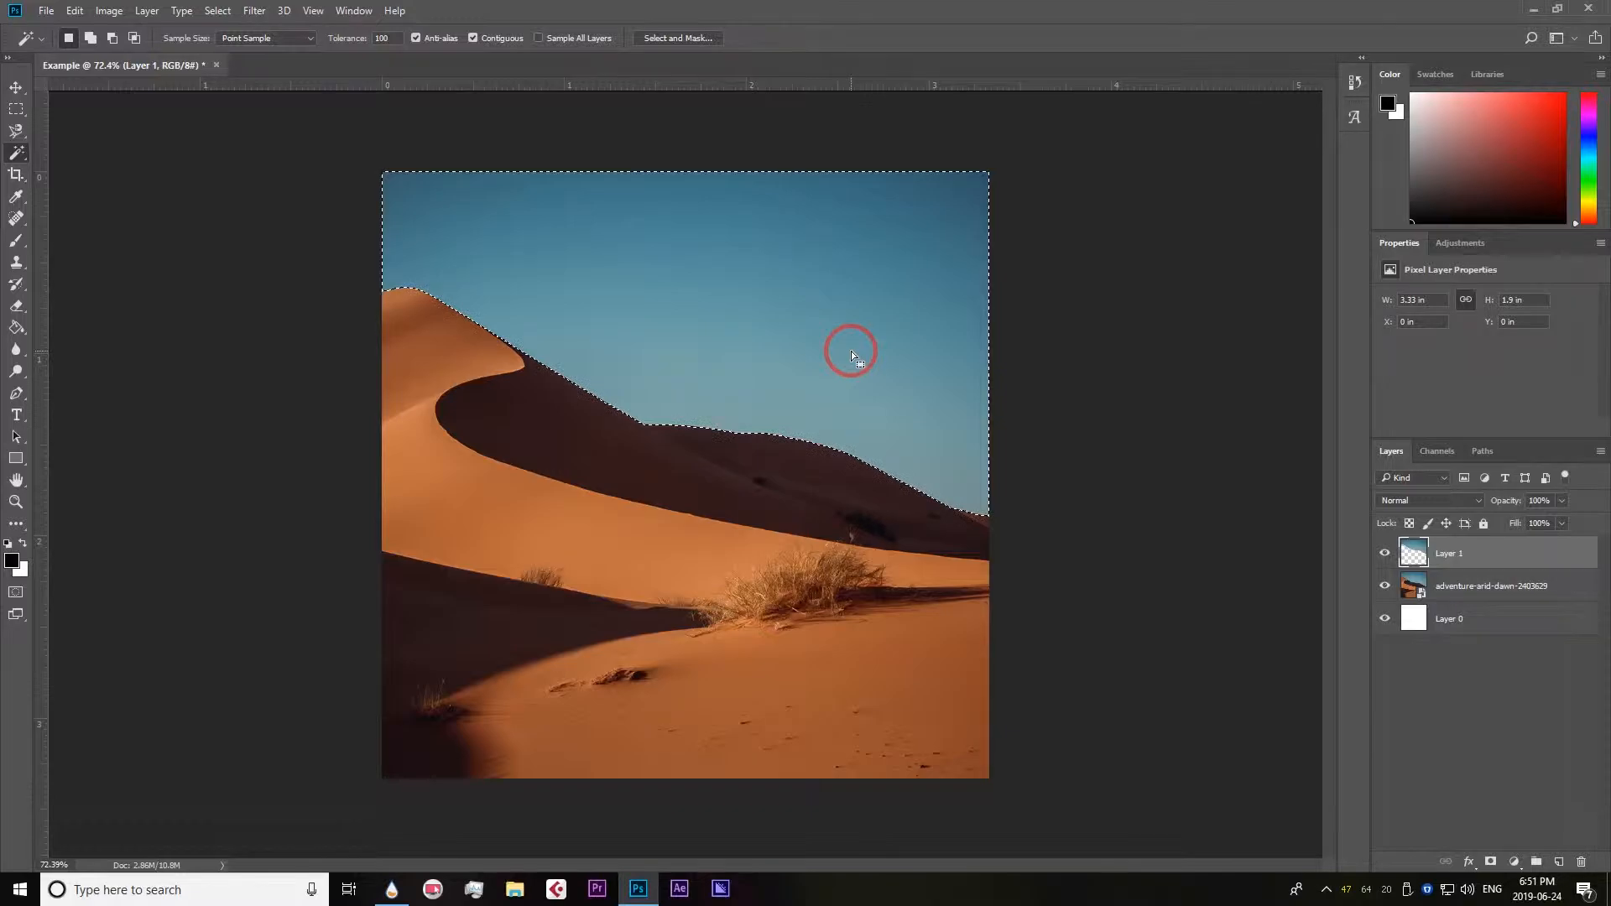
{"action": "key", "text": "alt"}
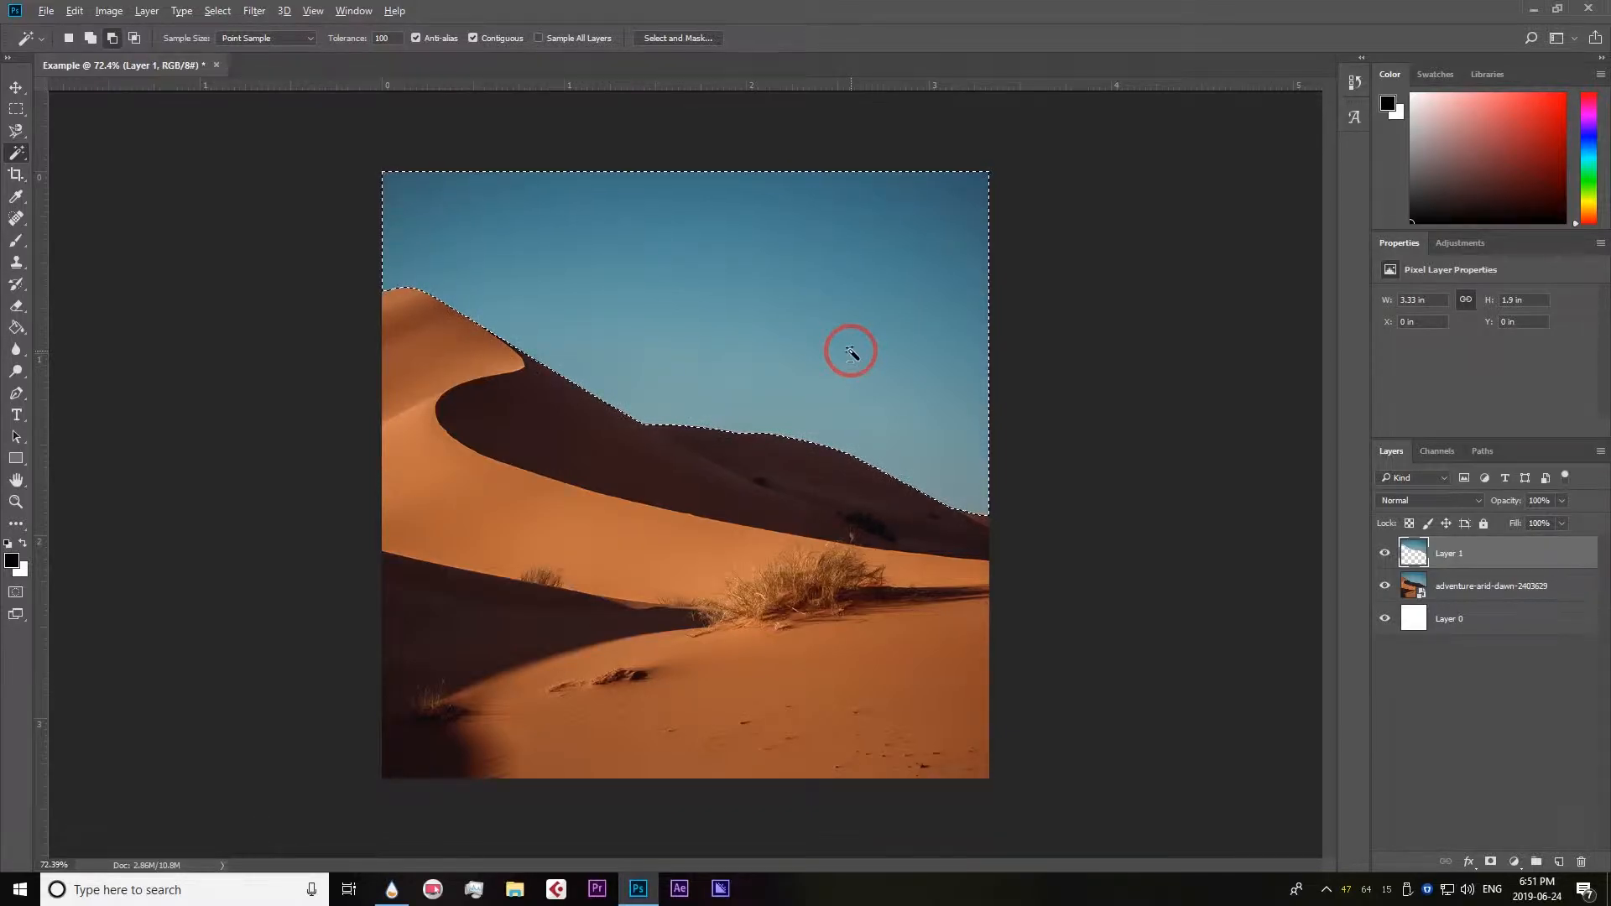
{"action": "key", "text": "alt+BackSpace"}
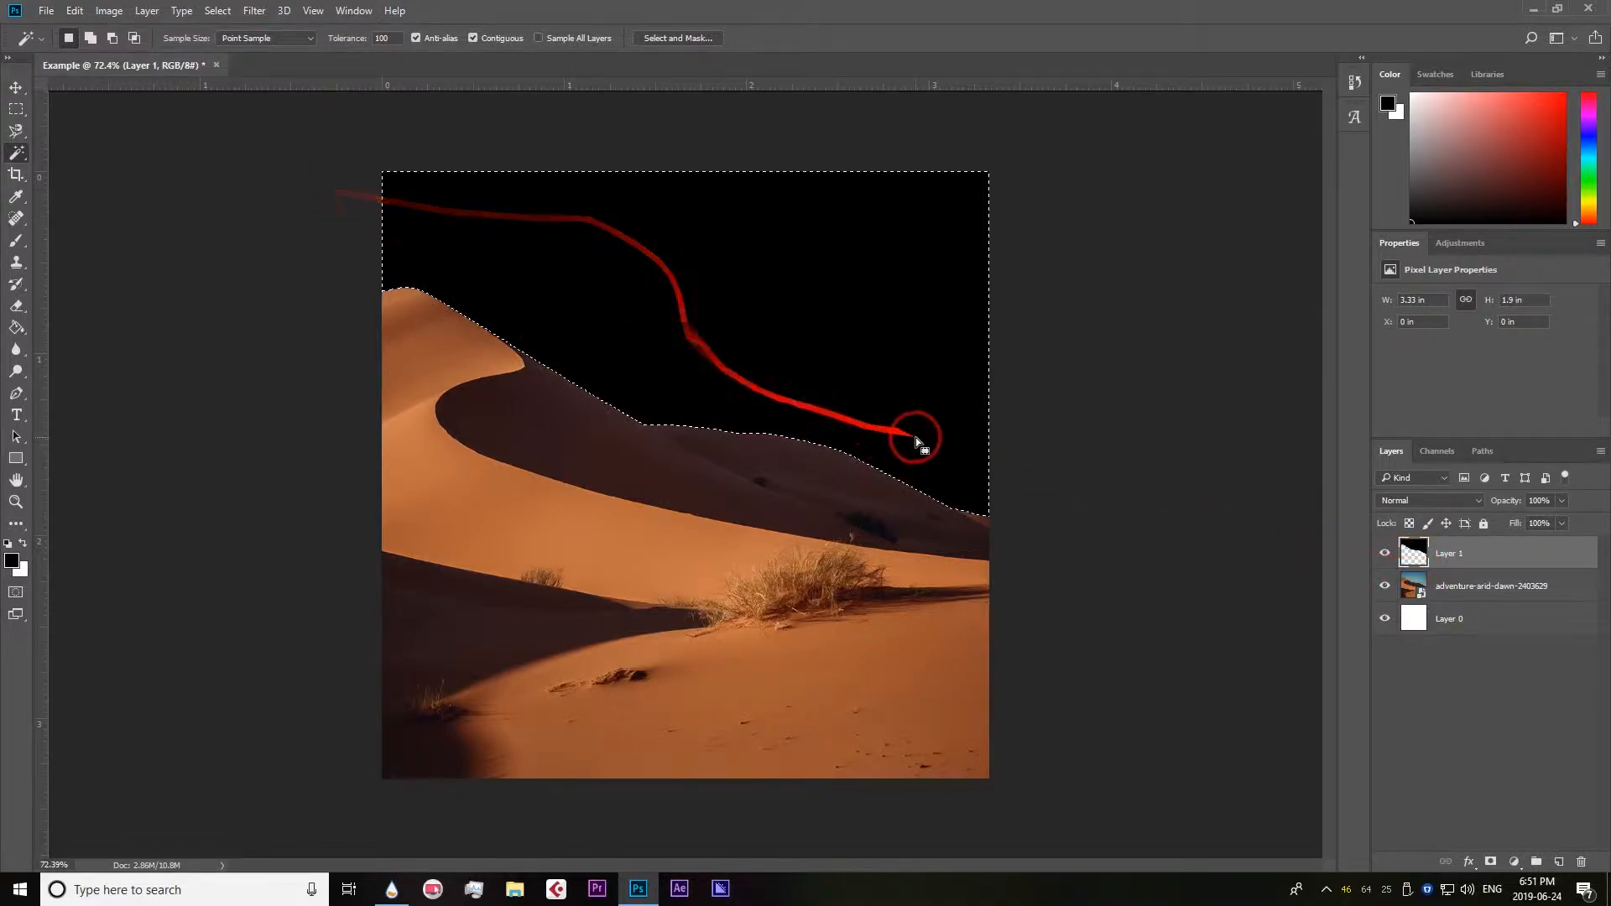
Toggle the visibility of the photo layer and the black sky layer to compare the result with the original.
{"action": "left_click", "coordinate": [1387, 589]}
{"action": "left_click", "coordinate": [1386, 589]}
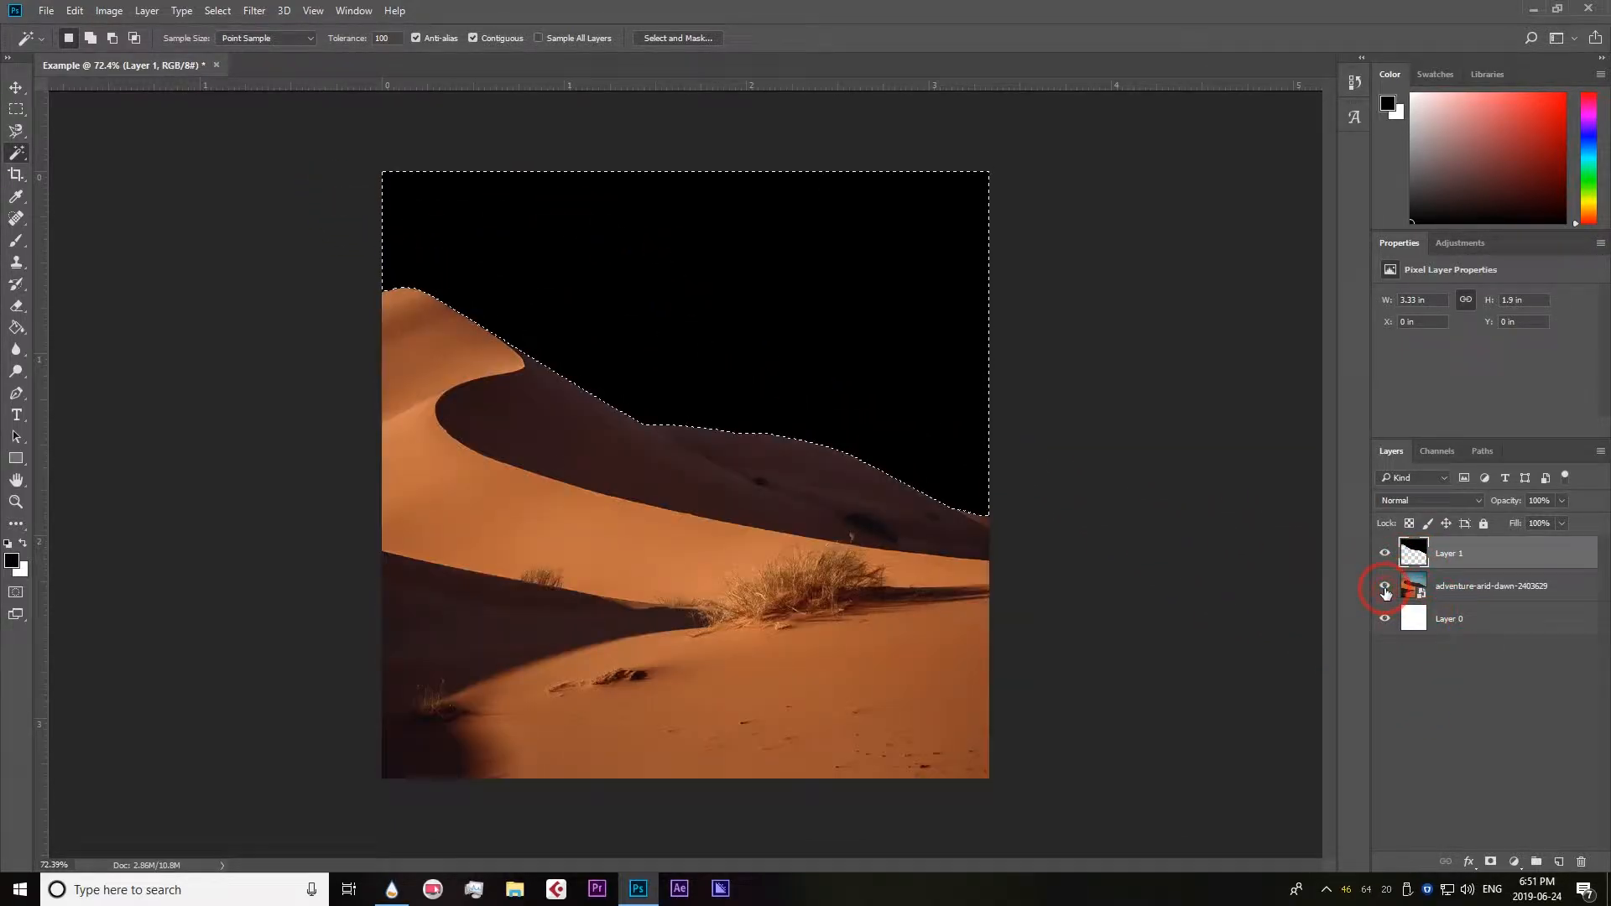
{"action": "left_click", "coordinate": [1385, 556]}
{"action": "left_click", "coordinate": [1384, 556]}
{"action": "left_click", "coordinate": [1384, 556]}
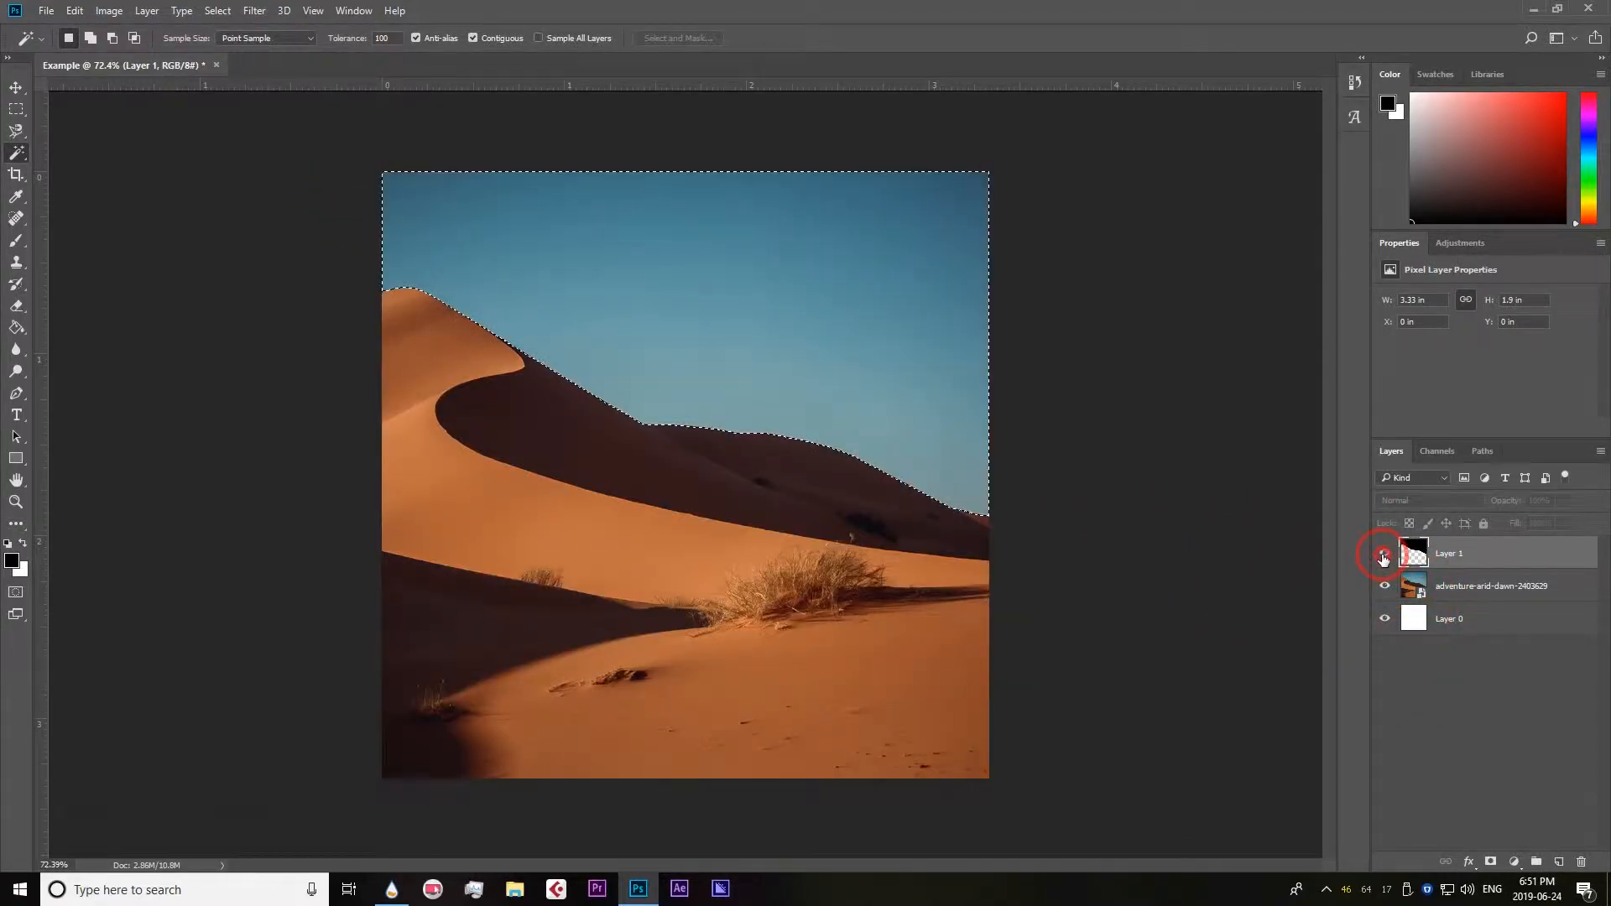
Show Layer 1 again and fill its sky selection with a bright red foreground colour.
{"action": "left_click", "coordinate": [1385, 555]}
{"action": "left_click", "coordinate": [12, 561]}
{"action": "left_click_drag", "start_coordinate": [1210, 307], "coordinate": [1293, 75]}
{"action": "left_click", "coordinate": [1423, 186]}
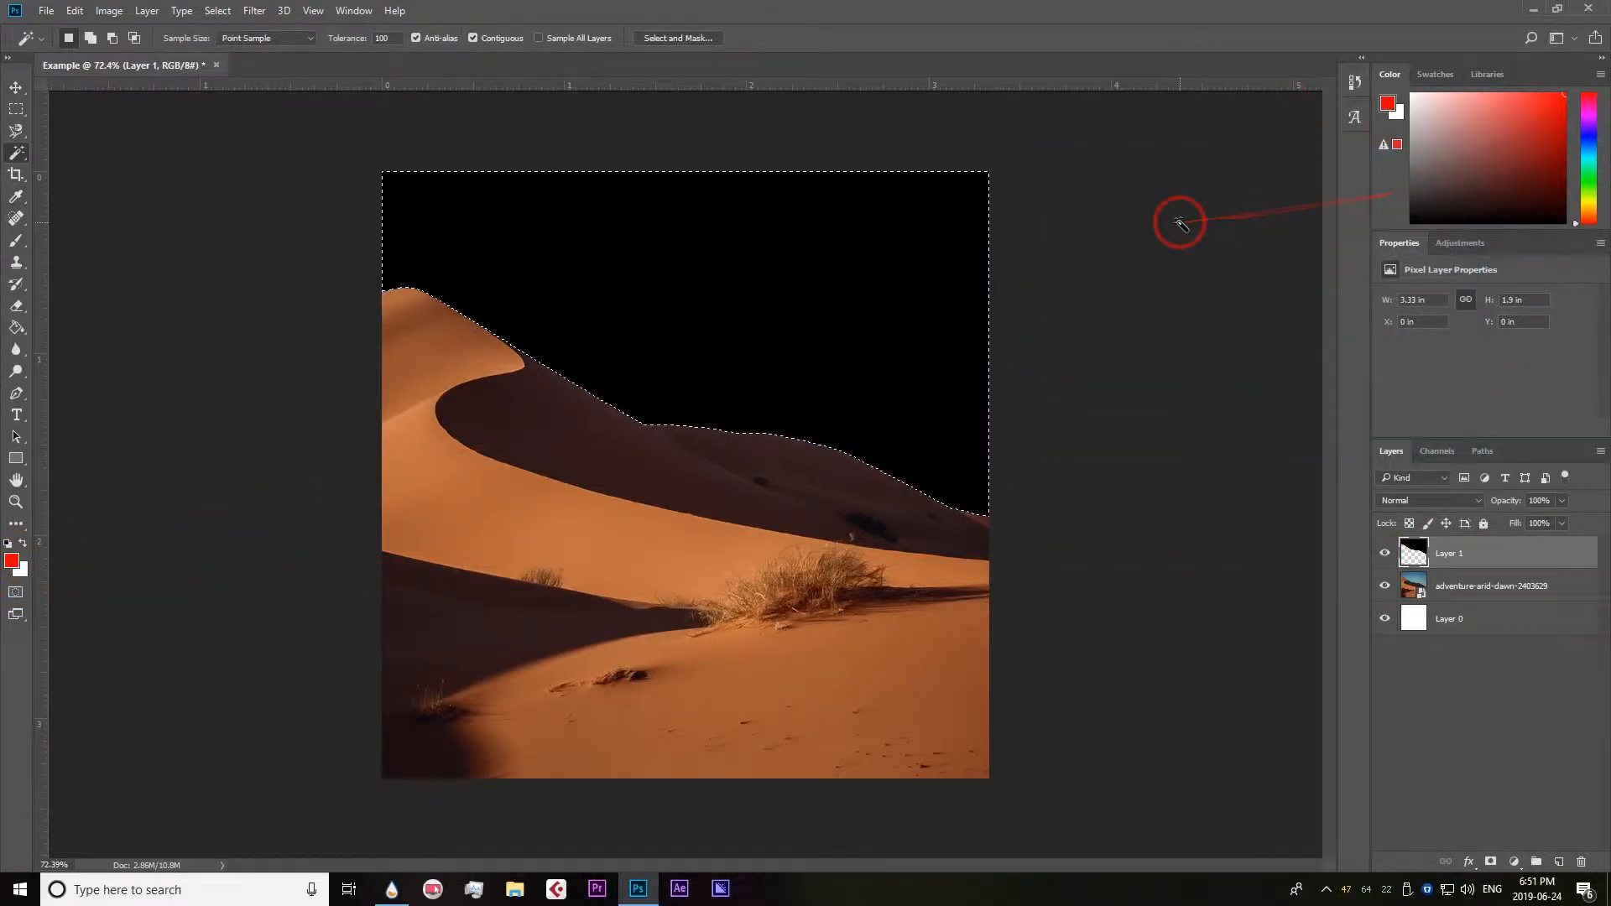
{"action": "key", "text": "alt+BackSpace"}
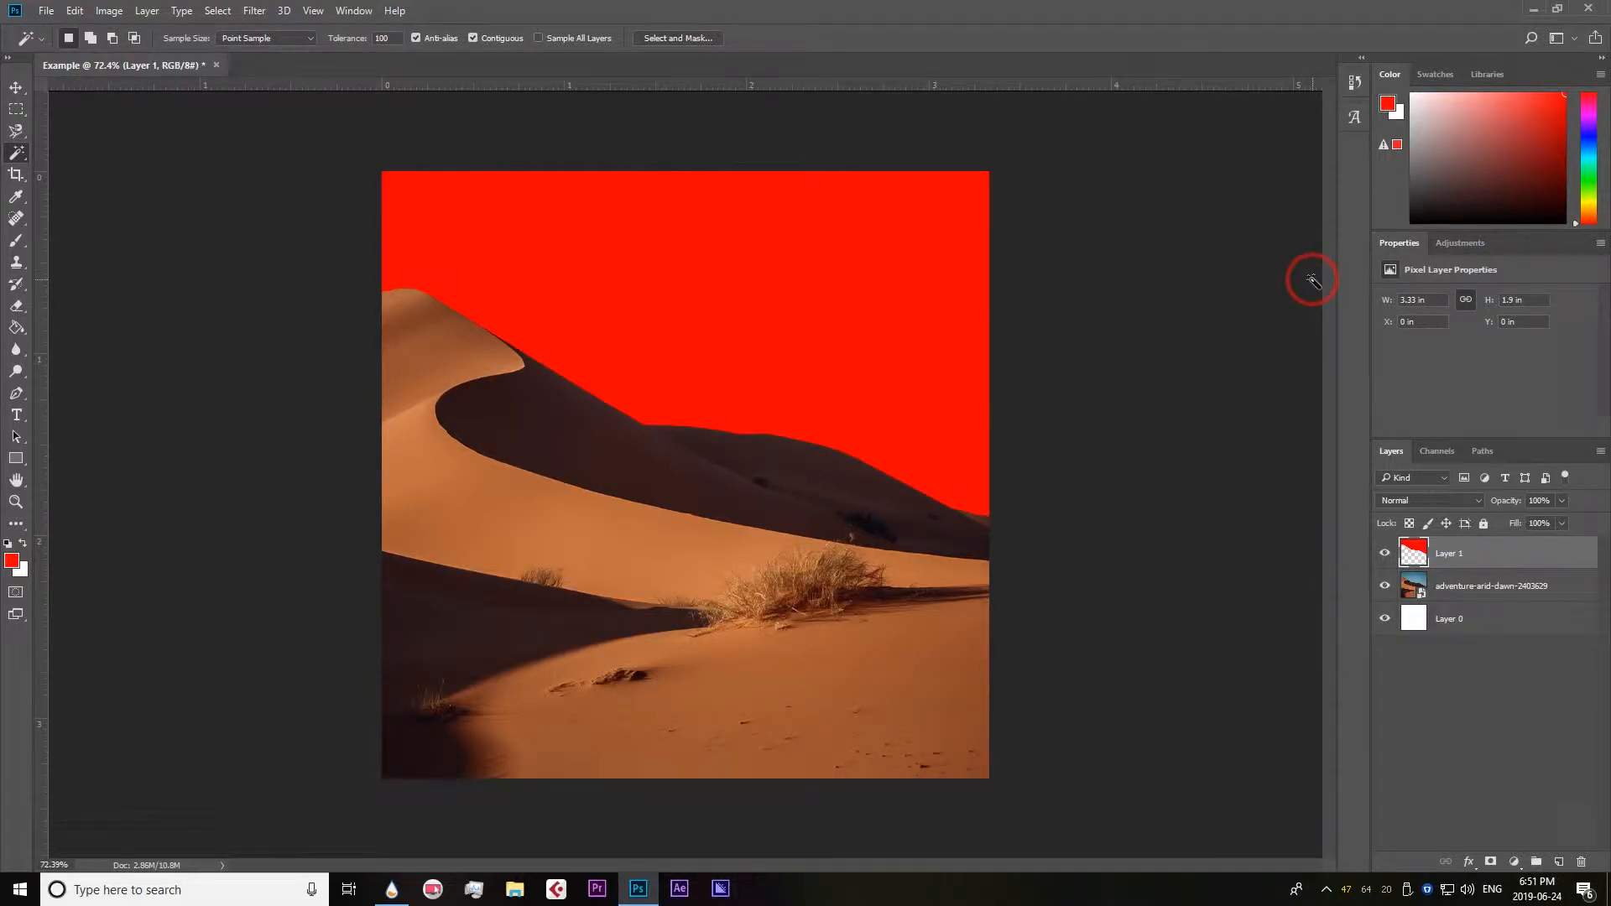
{"action": "scroll", "coordinate": [917, 465], "scroll_direction": "down", "scroll_amount": 3}
{"action": "scroll", "coordinate": [918, 465], "scroll_direction": "up", "scroll_amount": 3}
{"action": "scroll", "coordinate": [918, 465], "scroll_direction": "down", "scroll_amount": 2}
{"action": "scroll", "coordinate": [917, 465], "scroll_direction": "up", "scroll_amount": 3}
{"action": "scroll", "coordinate": [638, 256], "scroll_direction": "down", "scroll_amount": 1}
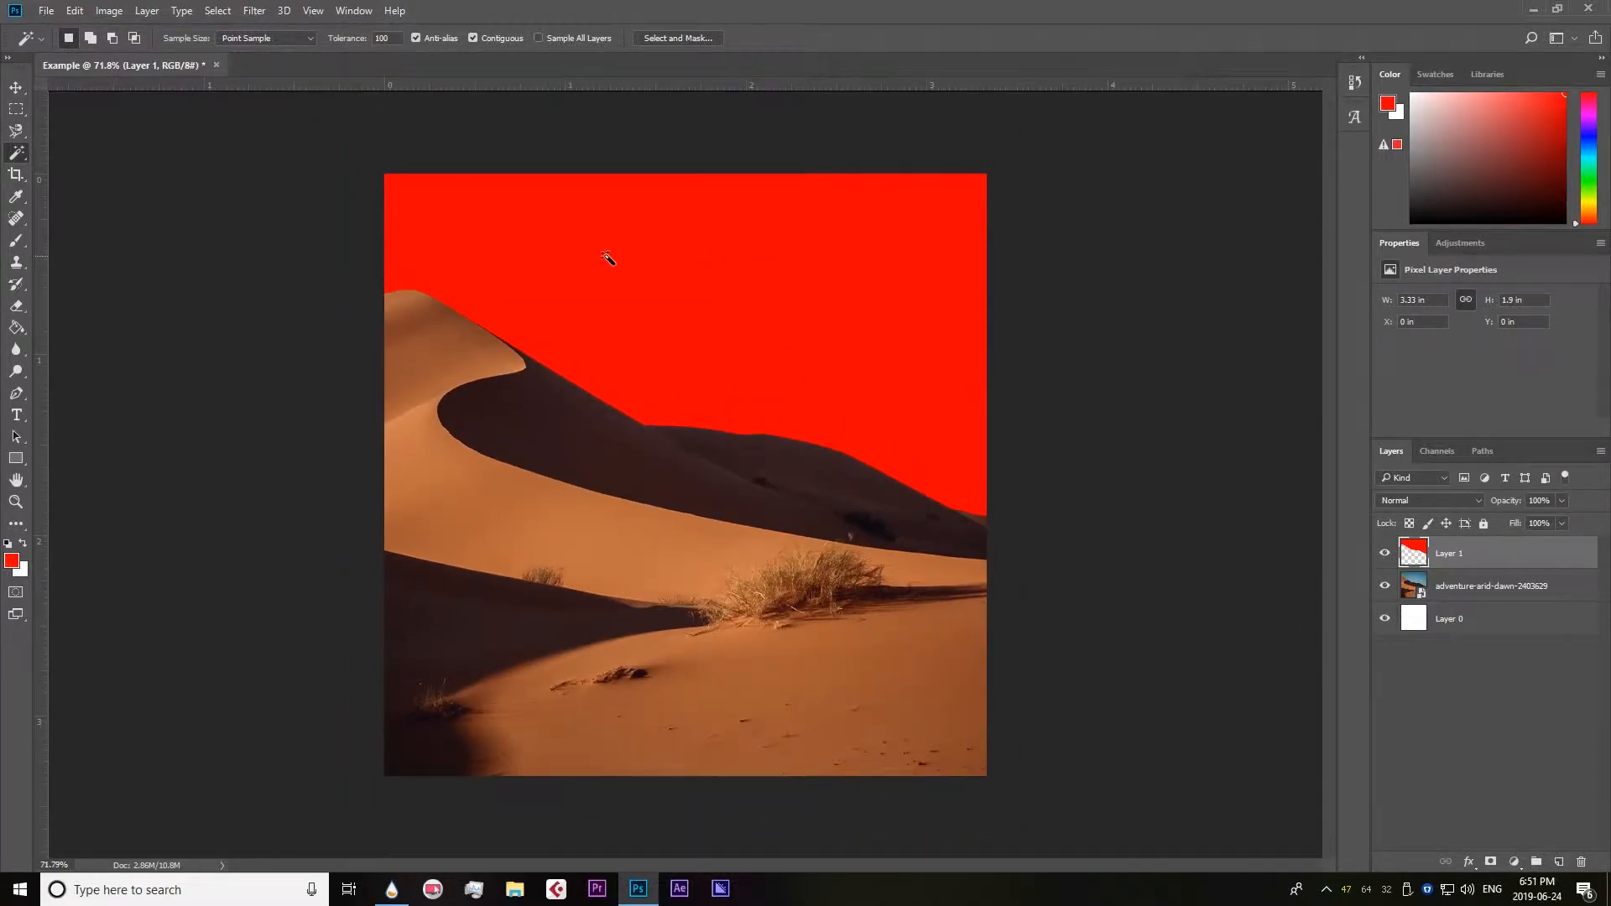
Reselect the red sky on Layer 1 and fill it with a dark blue foreground colour.
{"action": "left_click", "coordinate": [21, 156]}
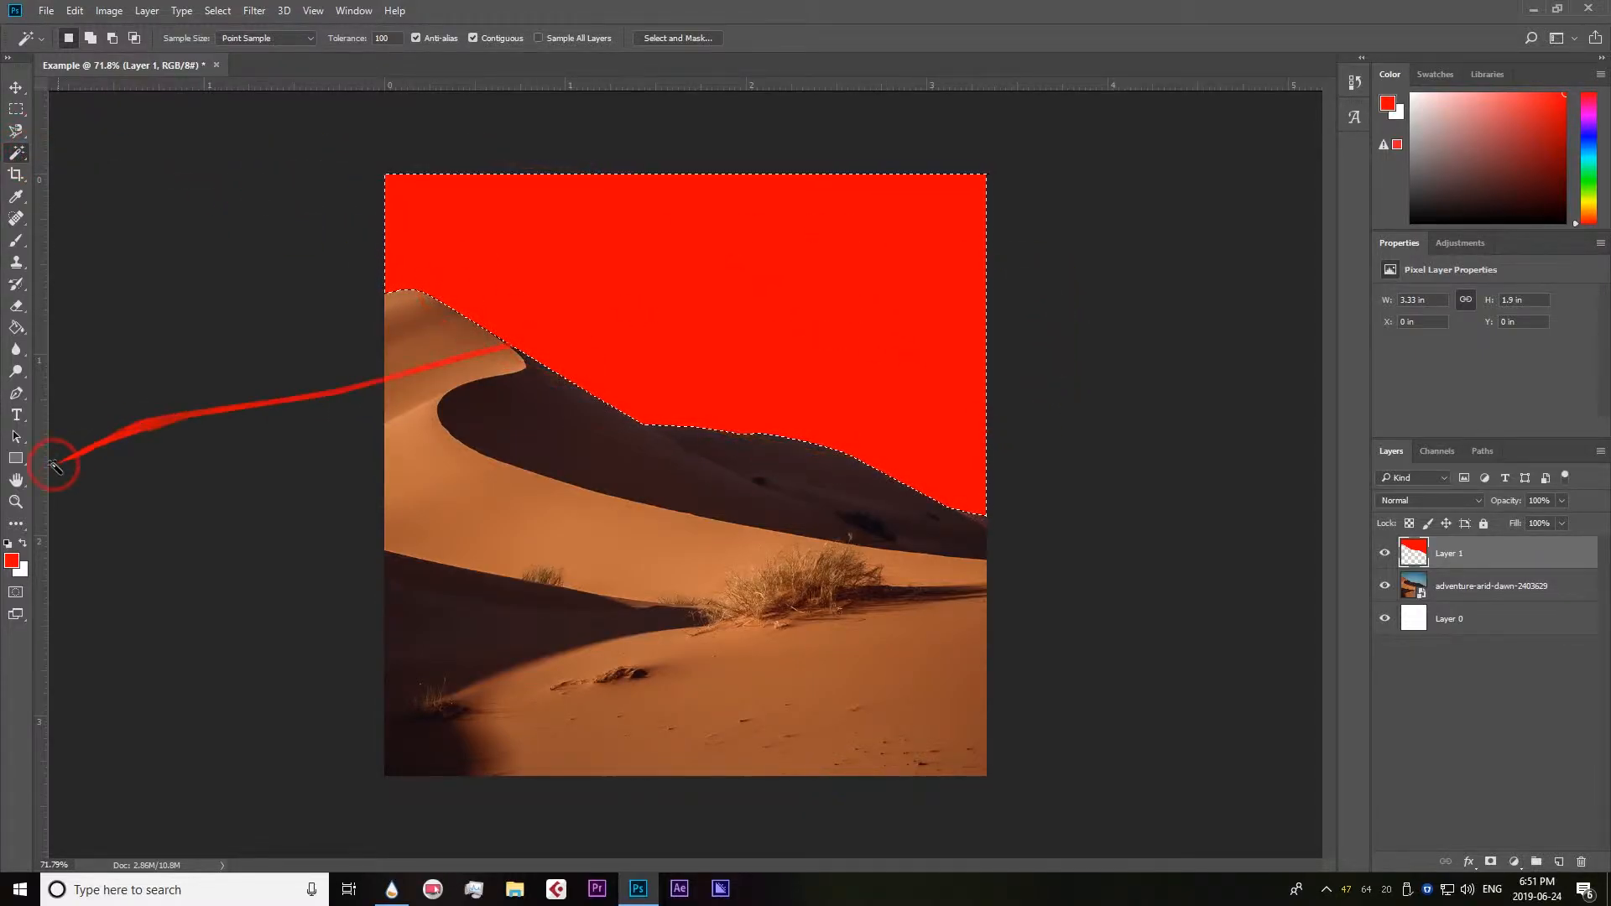
{"action": "left_click", "coordinate": [11, 562]}
{"action": "left_click", "coordinate": [1271, 267]}
{"action": "left_click", "coordinate": [1233, 273]}
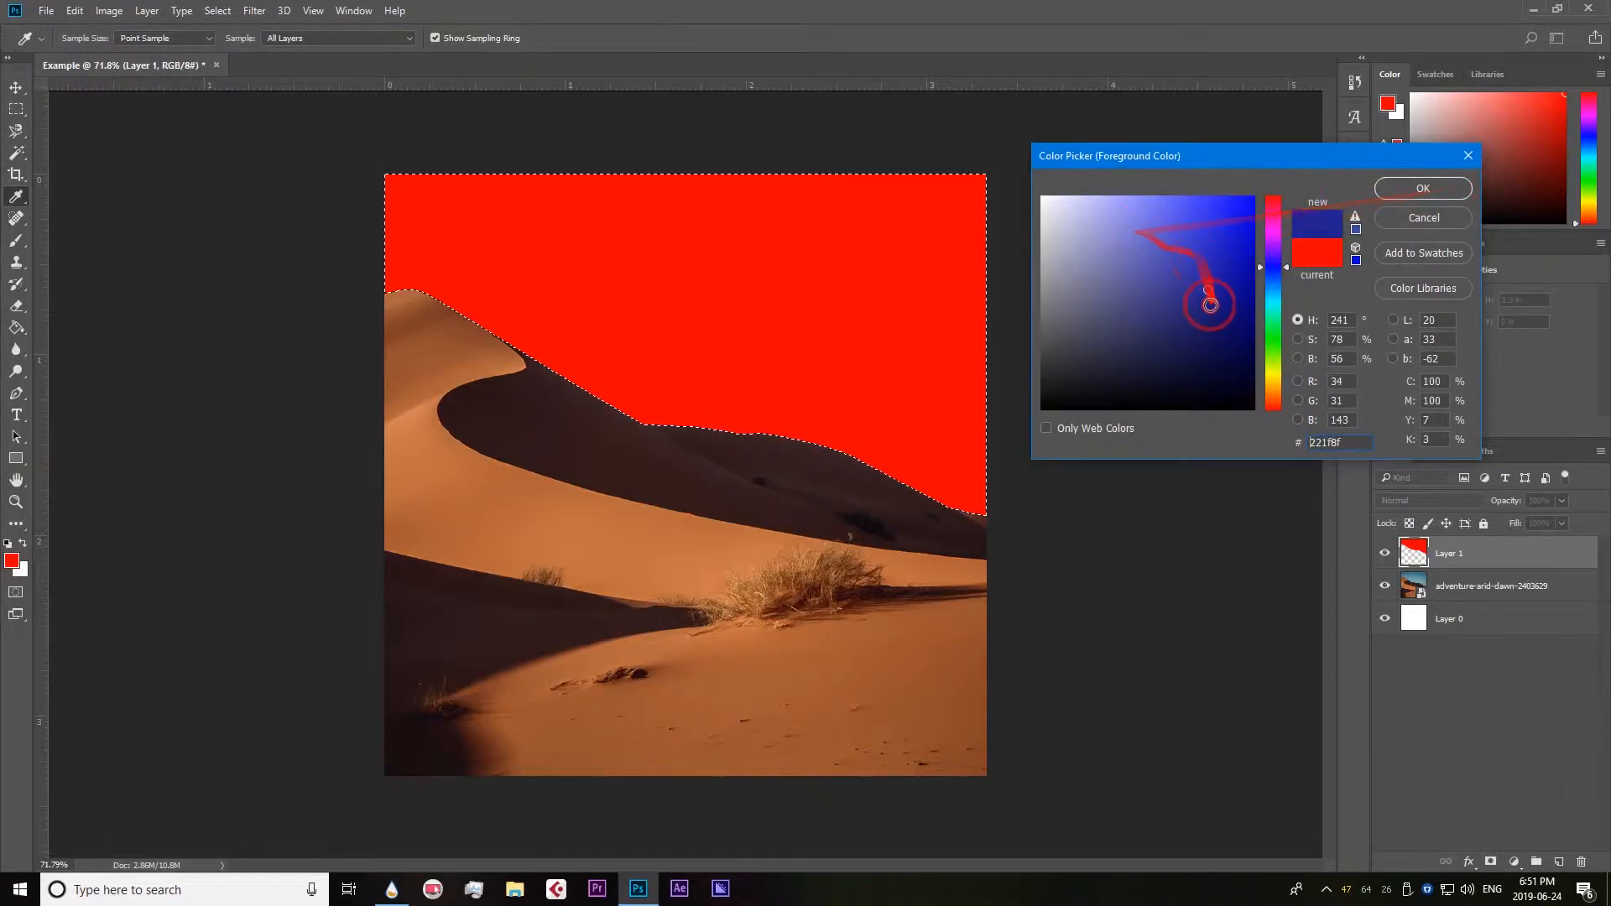
{"action": "left_click", "coordinate": [1223, 313]}
{"action": "left_click", "coordinate": [1424, 188]}
{"action": "key", "text": "w"}
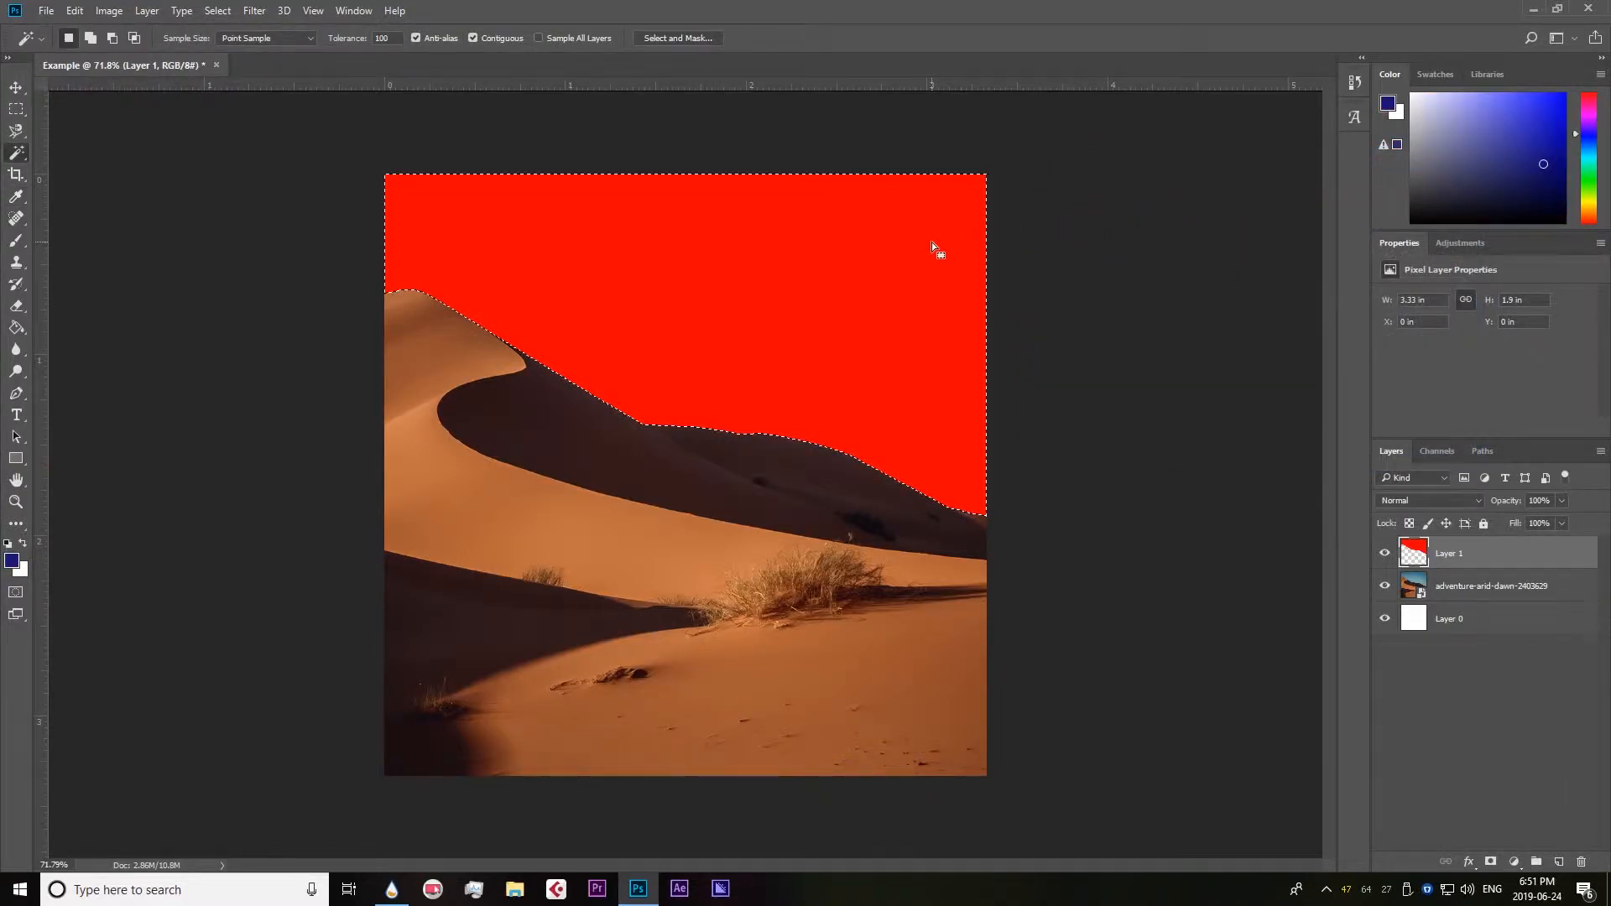
{"action": "key", "text": "alt+BackSpace"}
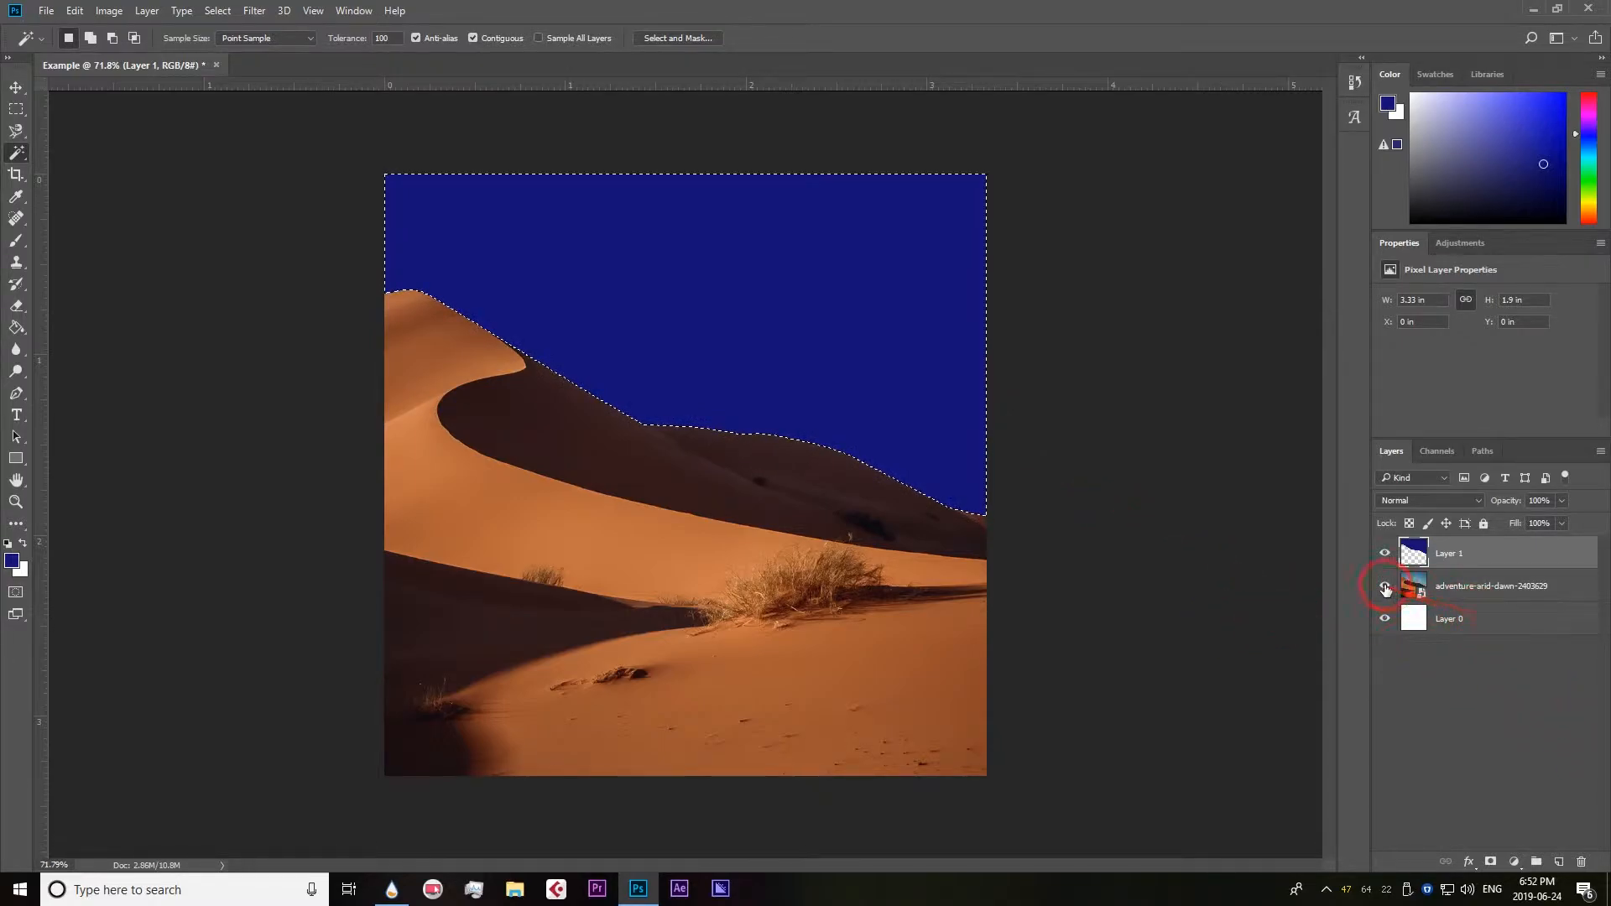
Deselect the active layer and clear the selection around the blue sky.
{"action": "left_click", "coordinate": [1452, 688]}
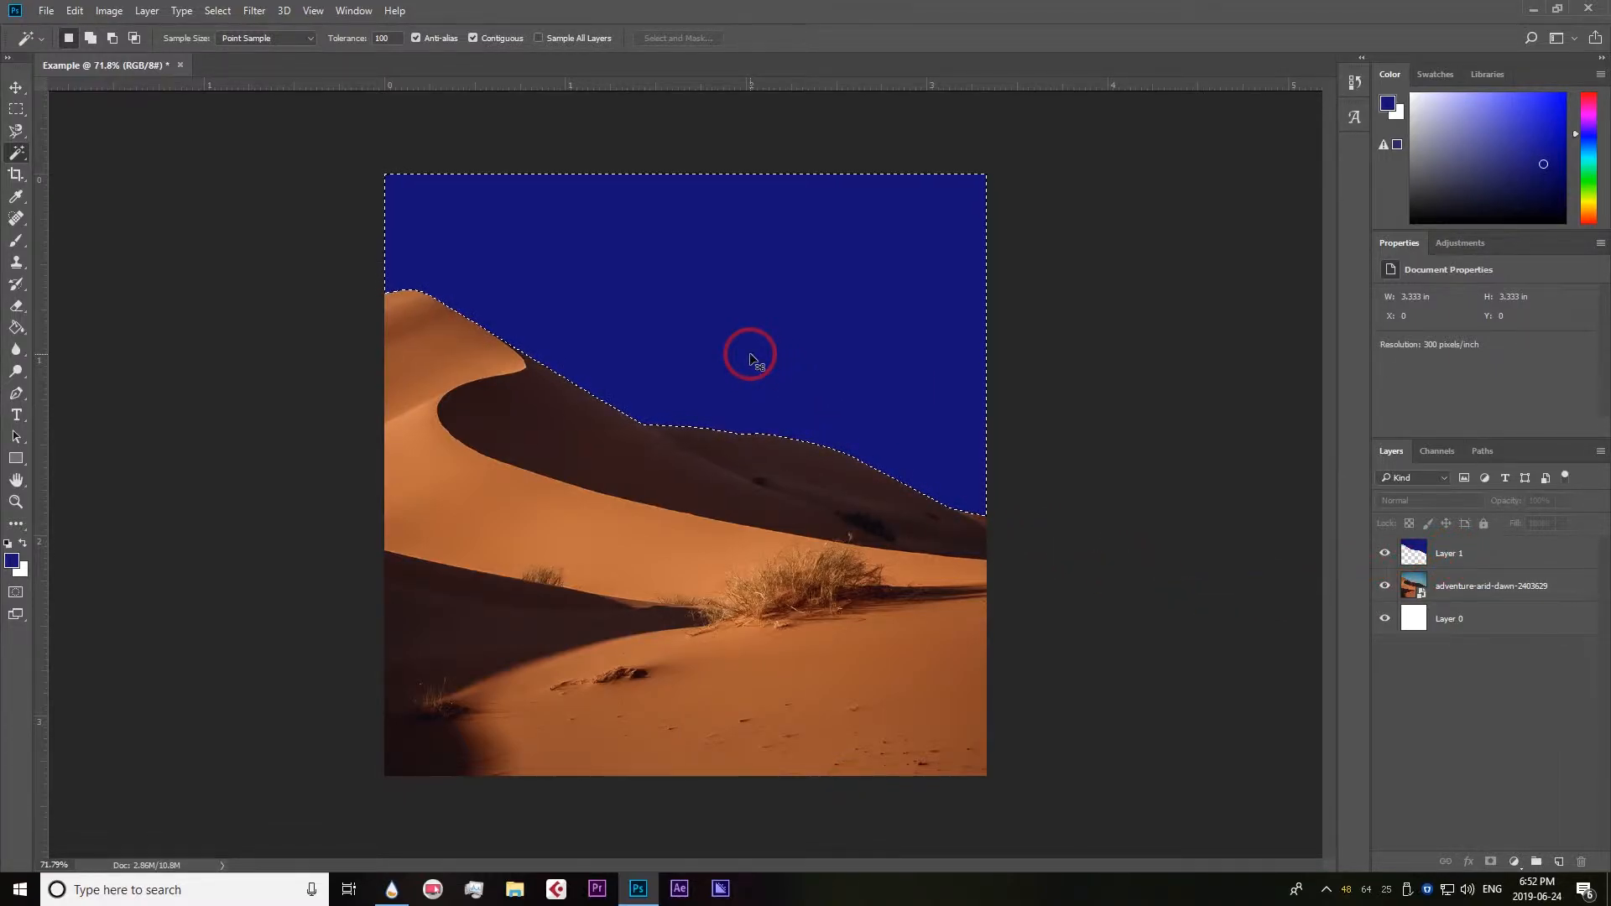
{"action": "key", "text": "ctrl+d"}
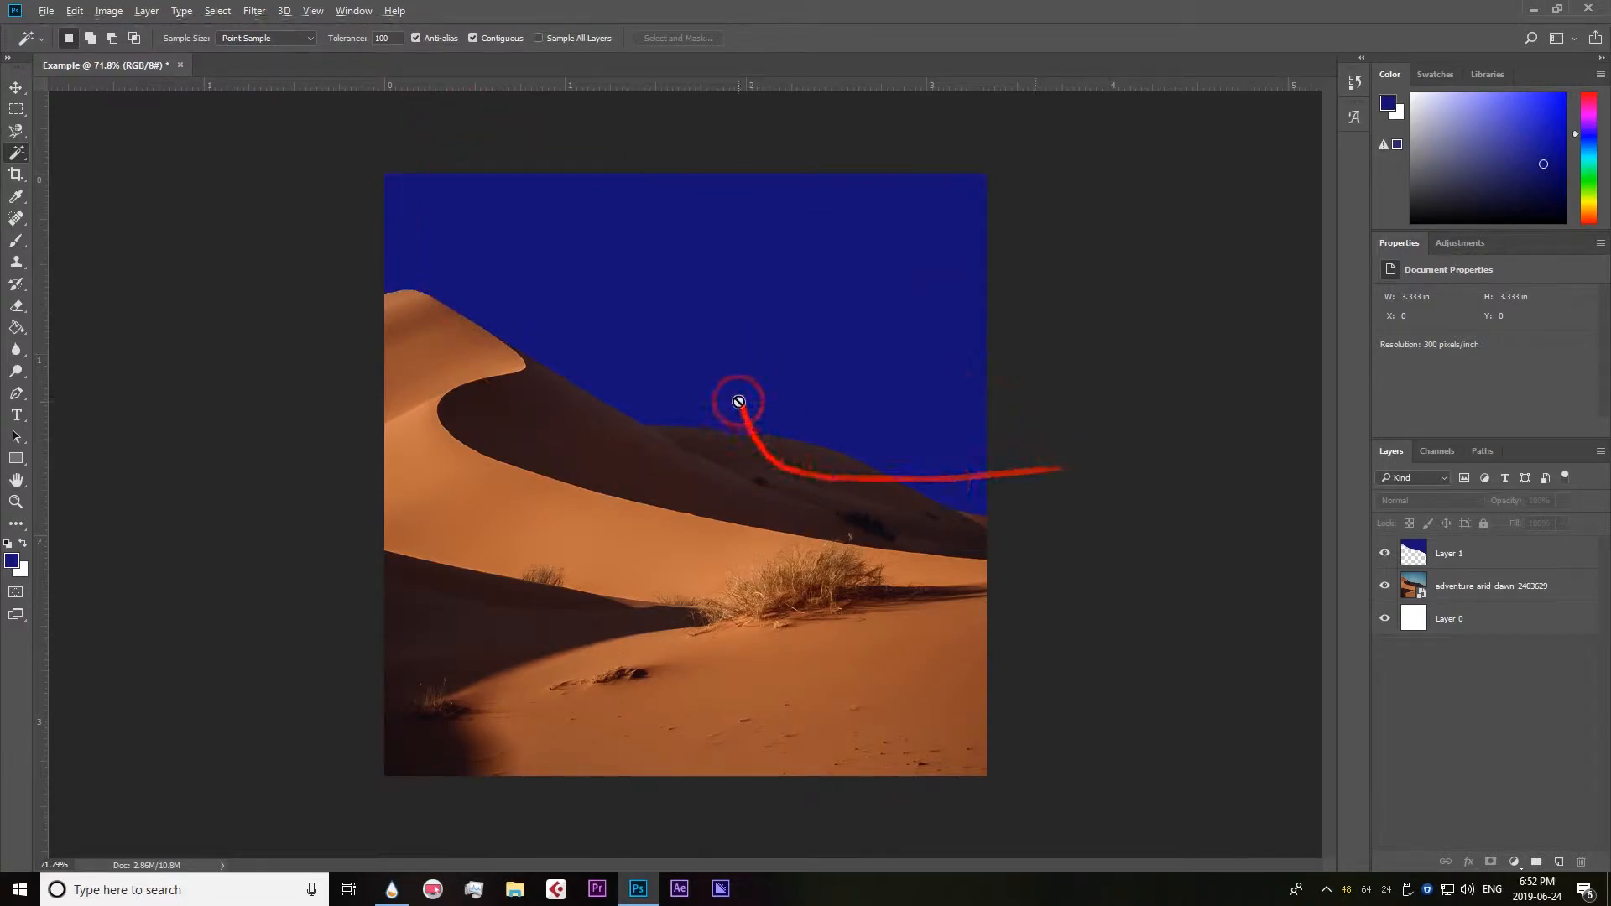
{"action": "scroll", "coordinate": [739, 401], "scroll_direction": "down", "scroll_amount": 5}
{"action": "scroll", "coordinate": [738, 401], "scroll_direction": "up", "scroll_amount": 4}
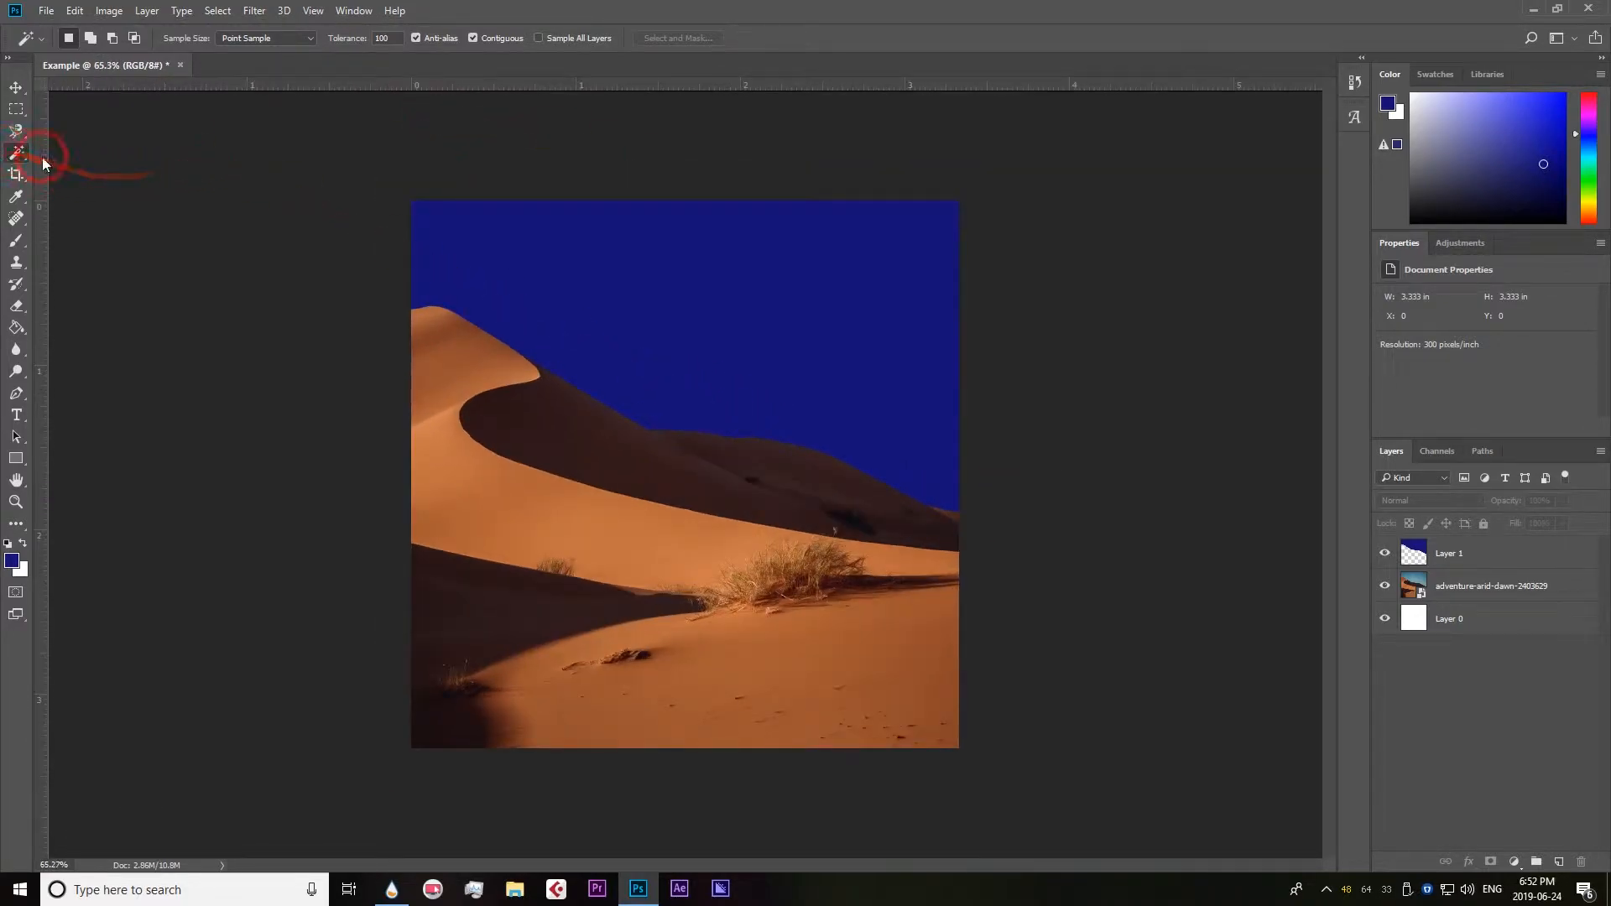
{"action": "right_click", "coordinate": [17, 153]}
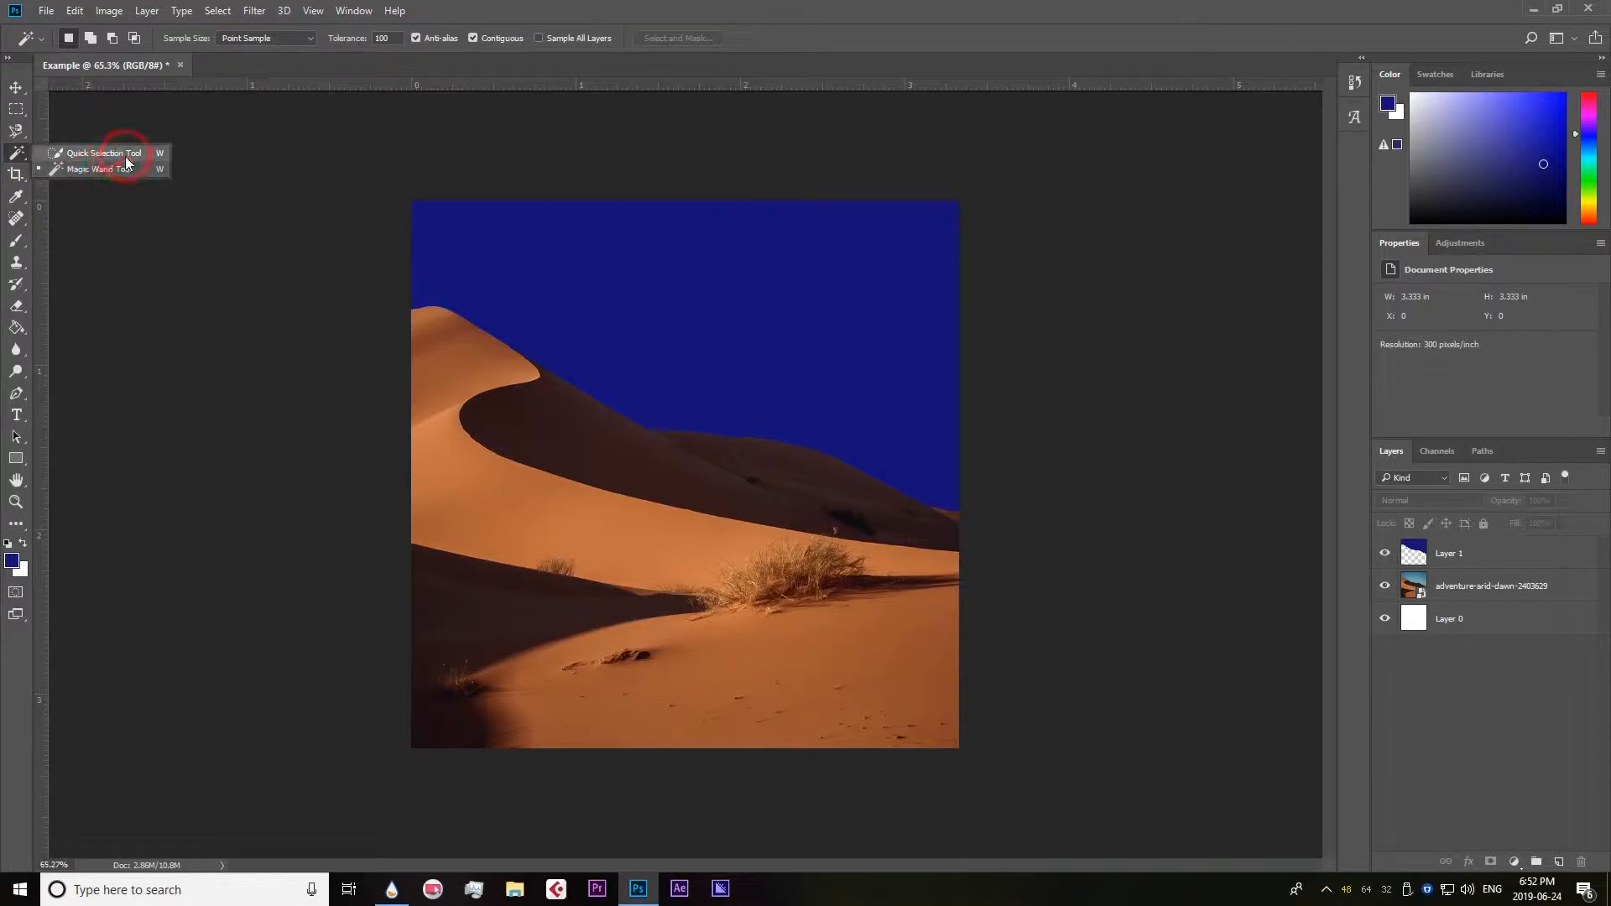
{"action": "left_click", "coordinate": [397, 110]}
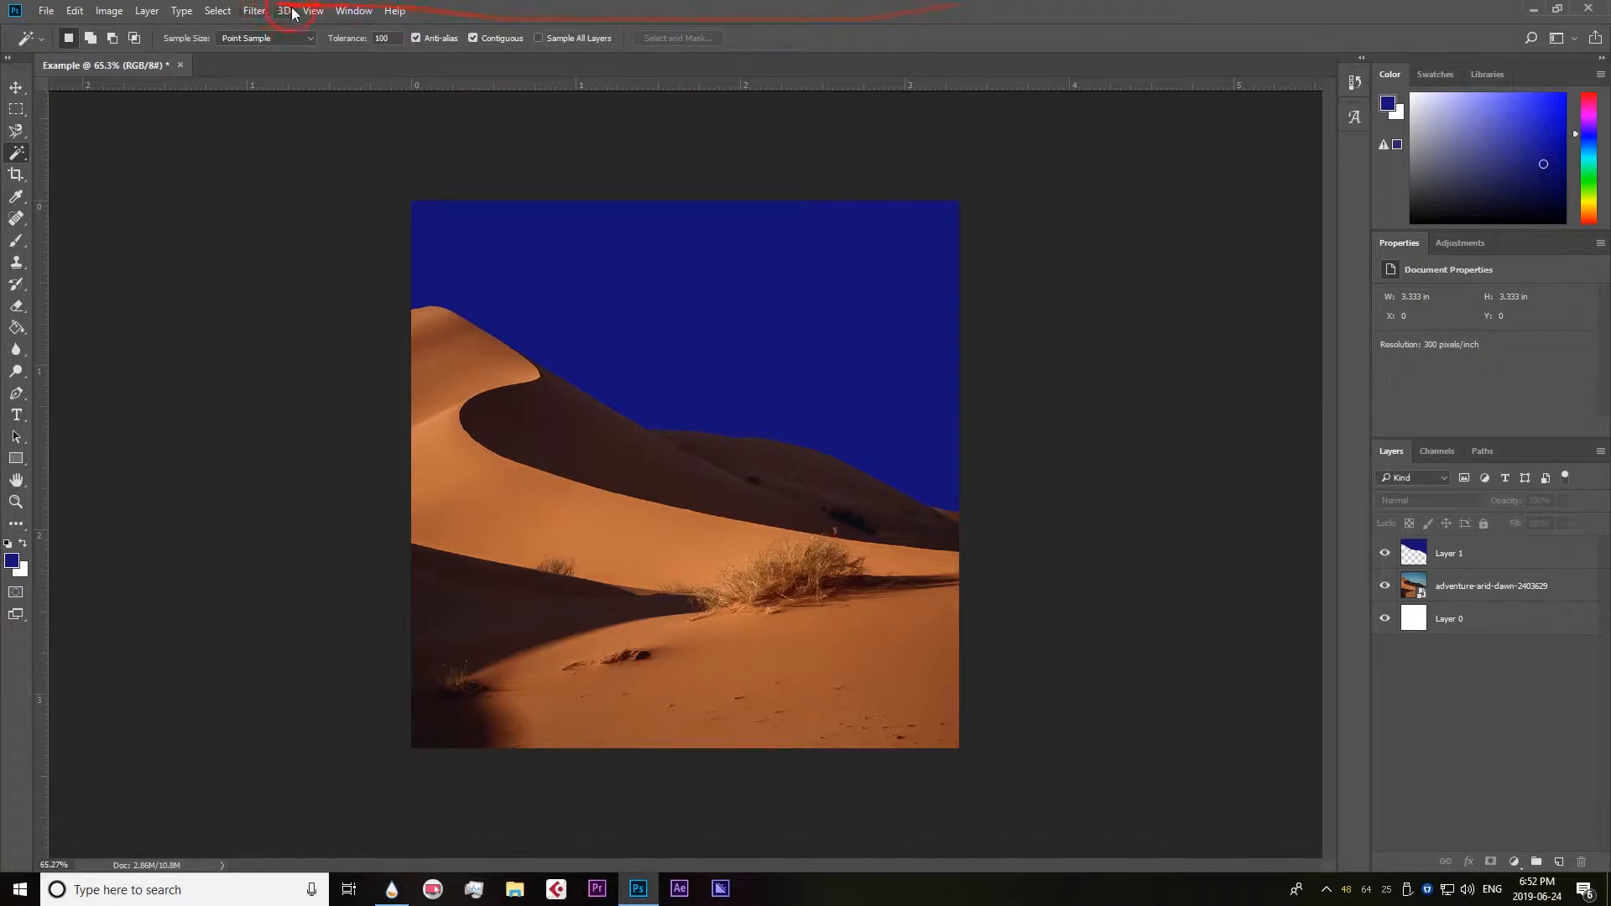
{"action": "left_click", "coordinate": [217, 11]}
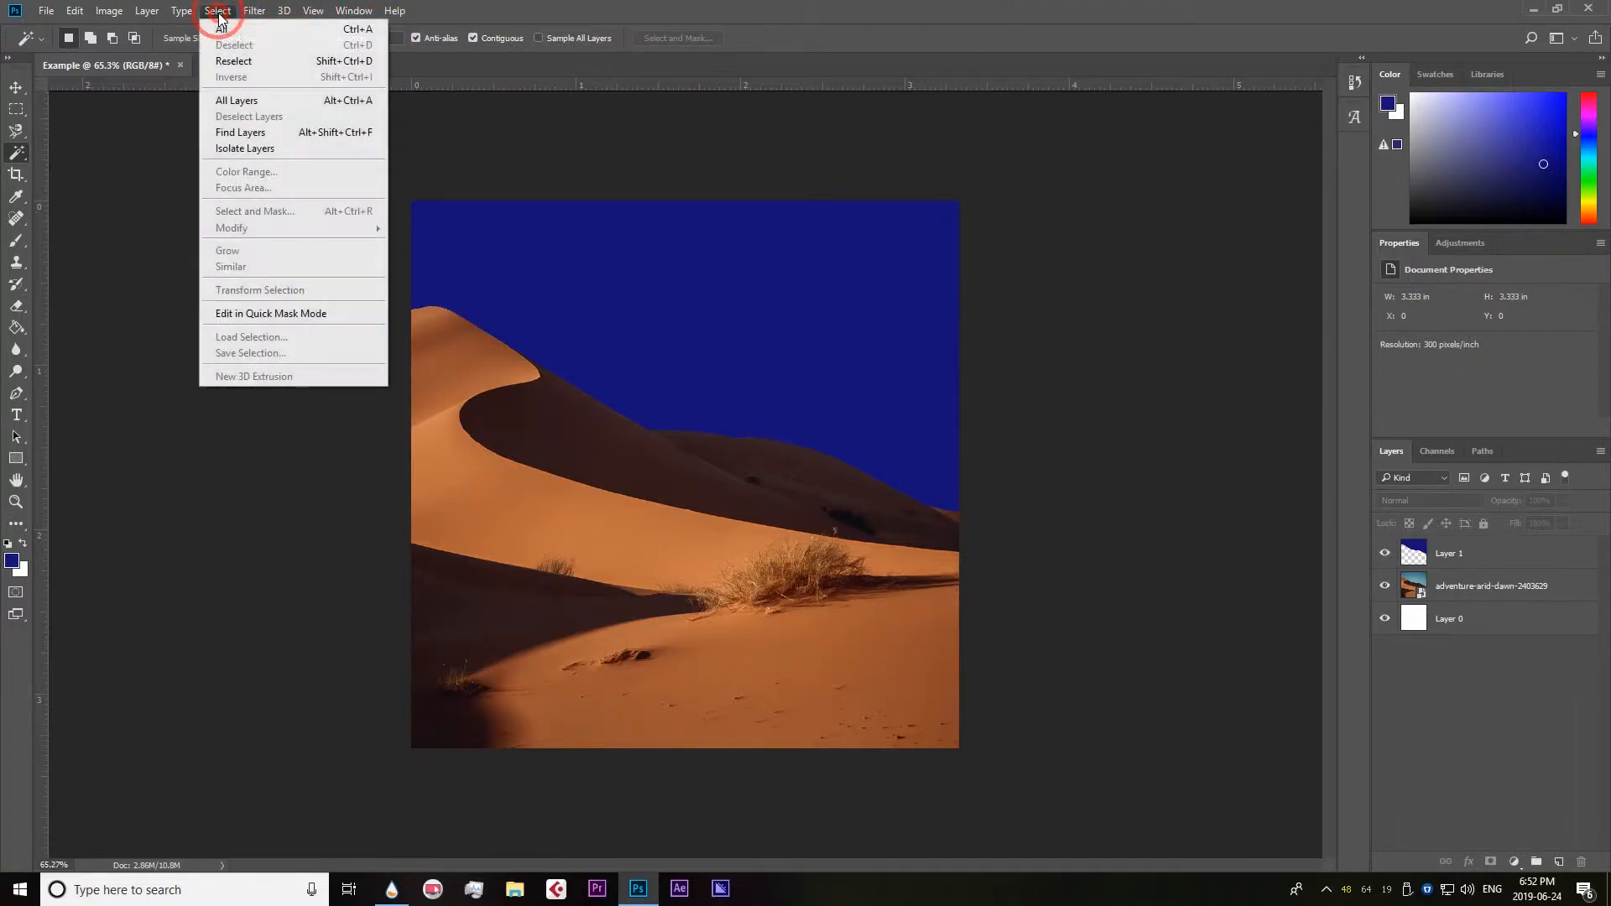
{"action": "left_click", "coordinate": [943, 7]}
Delete the filled sky layer, Layer 1, and switch to the Move tool with the photo layer active.
{"action": "left_click", "coordinate": [1483, 557]}
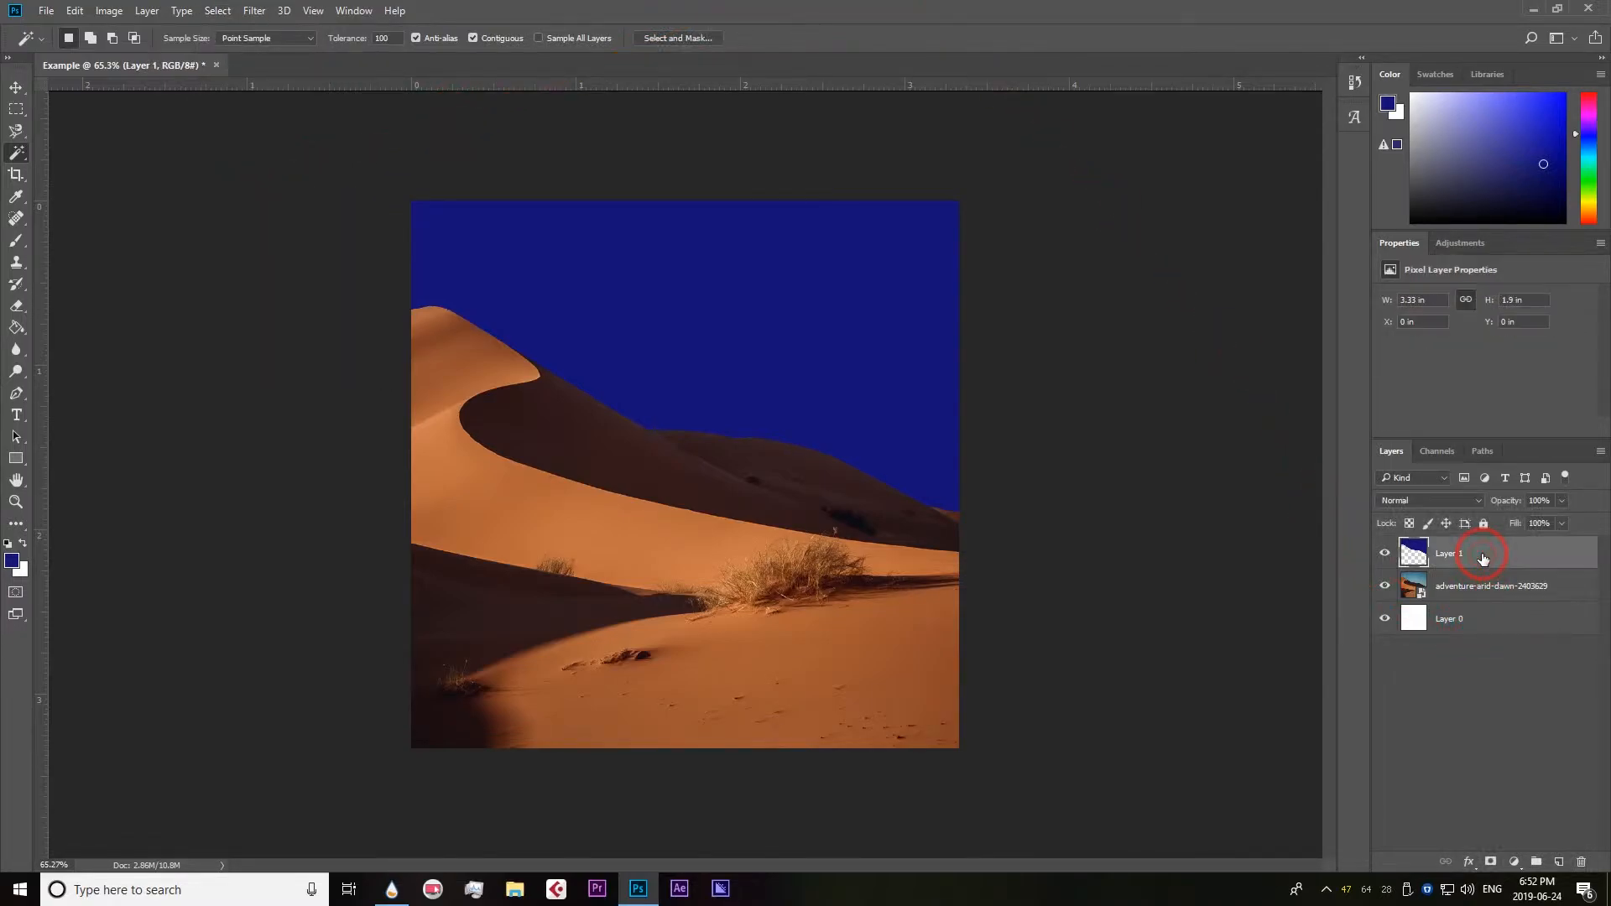
{"action": "left_click", "coordinate": [1582, 862]}
{"action": "left_click", "coordinate": [766, 328]}
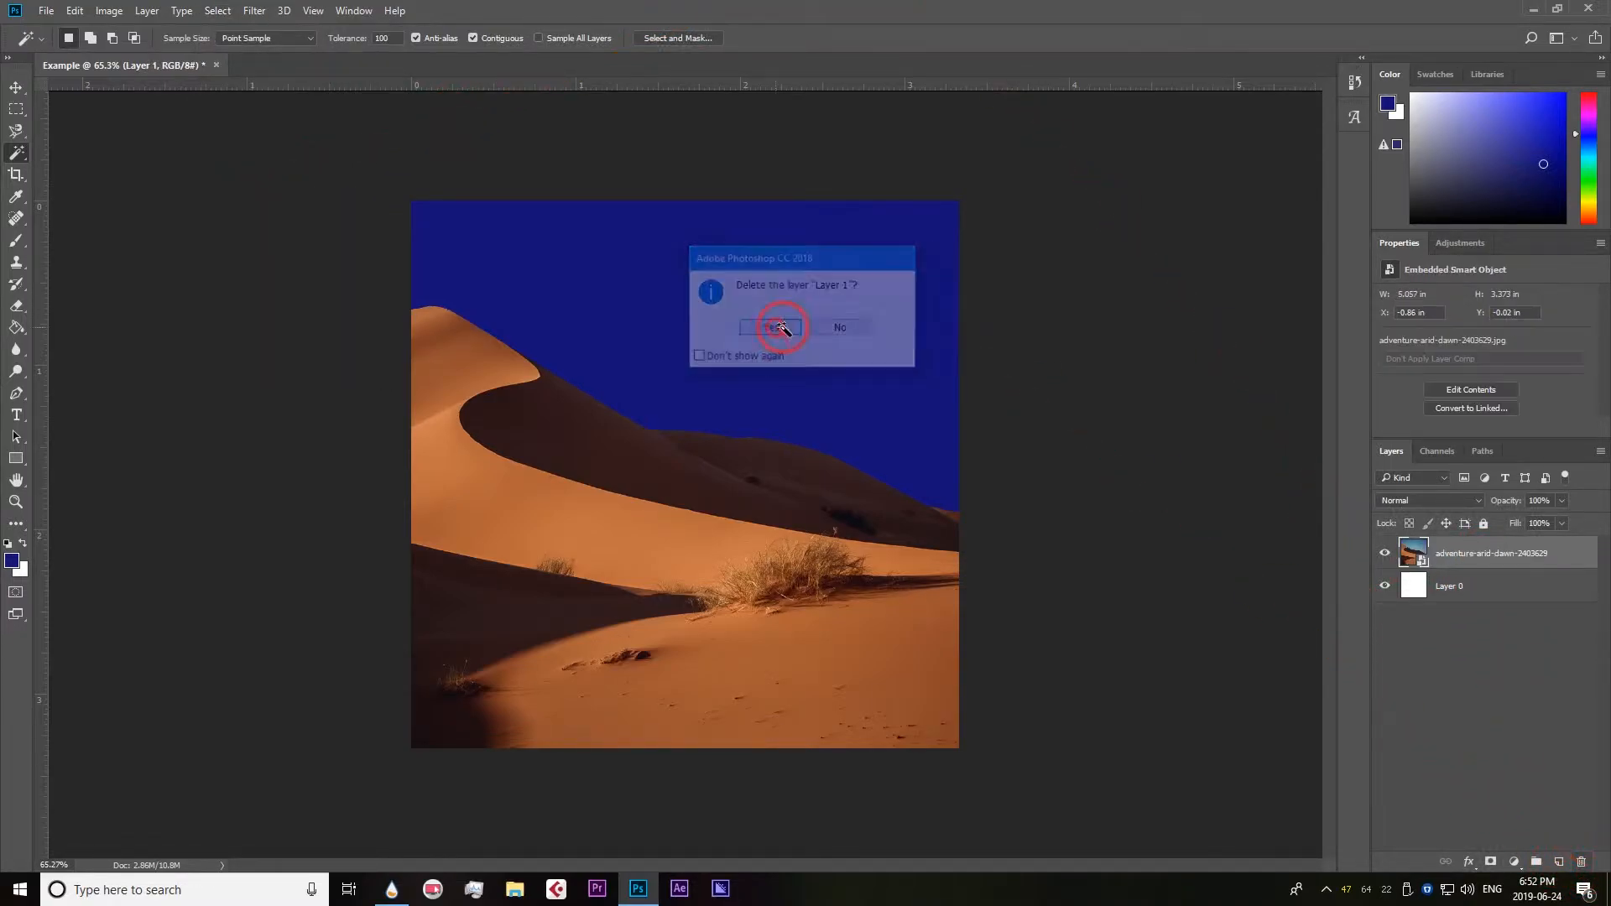
{"action": "left_click", "coordinate": [16, 86]}
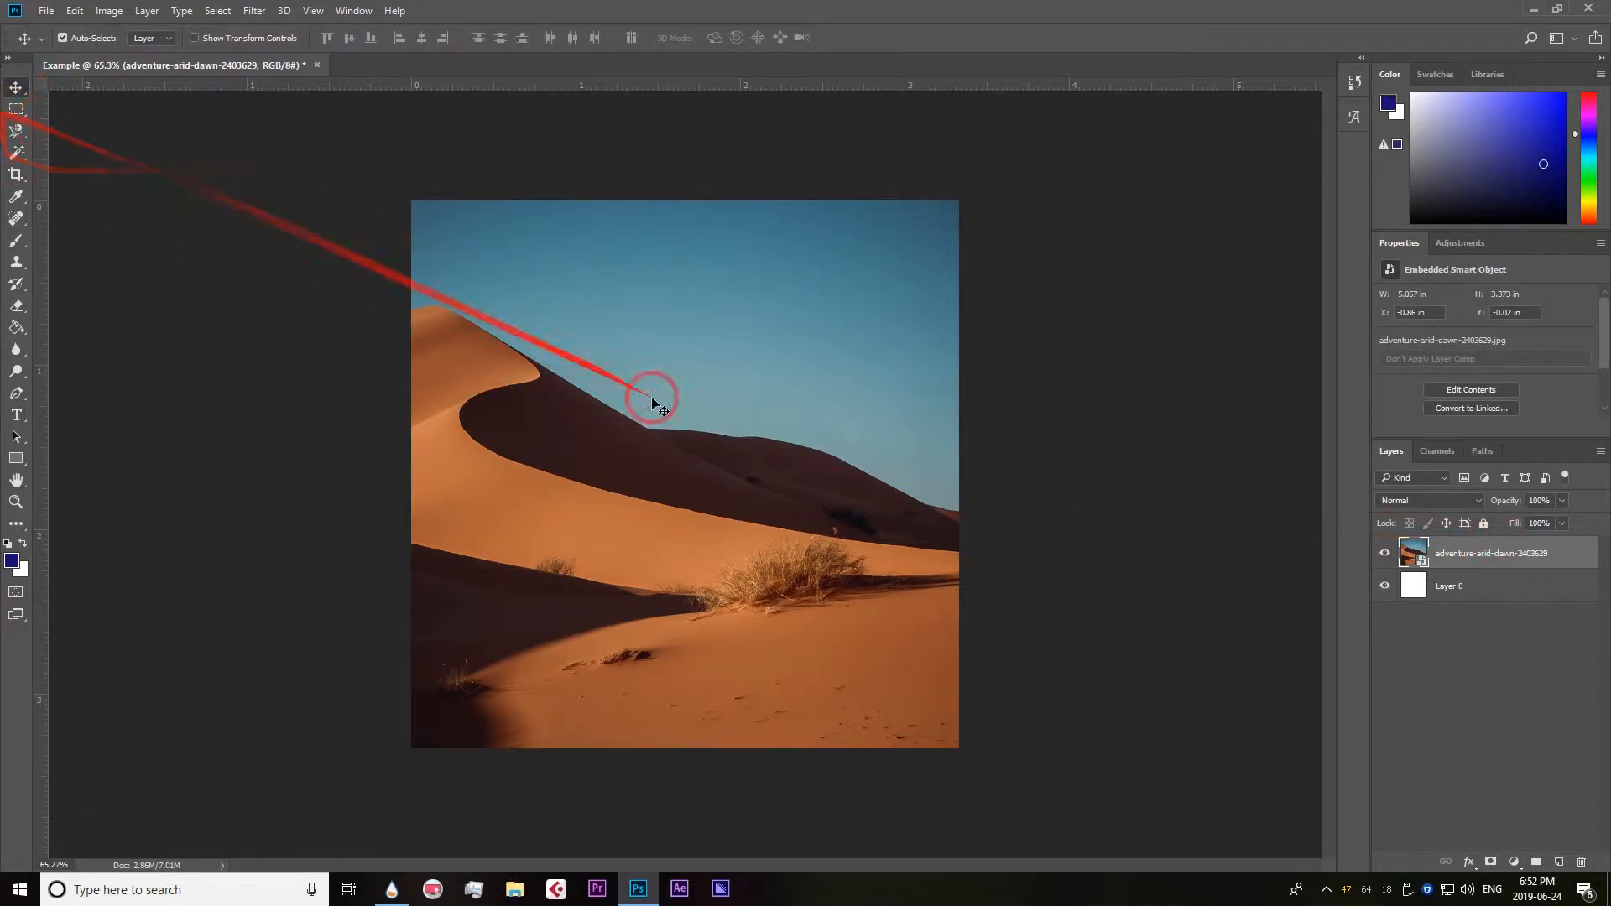
{"action": "scroll", "coordinate": [797, 426], "scroll_direction": "up", "scroll_amount": 1}
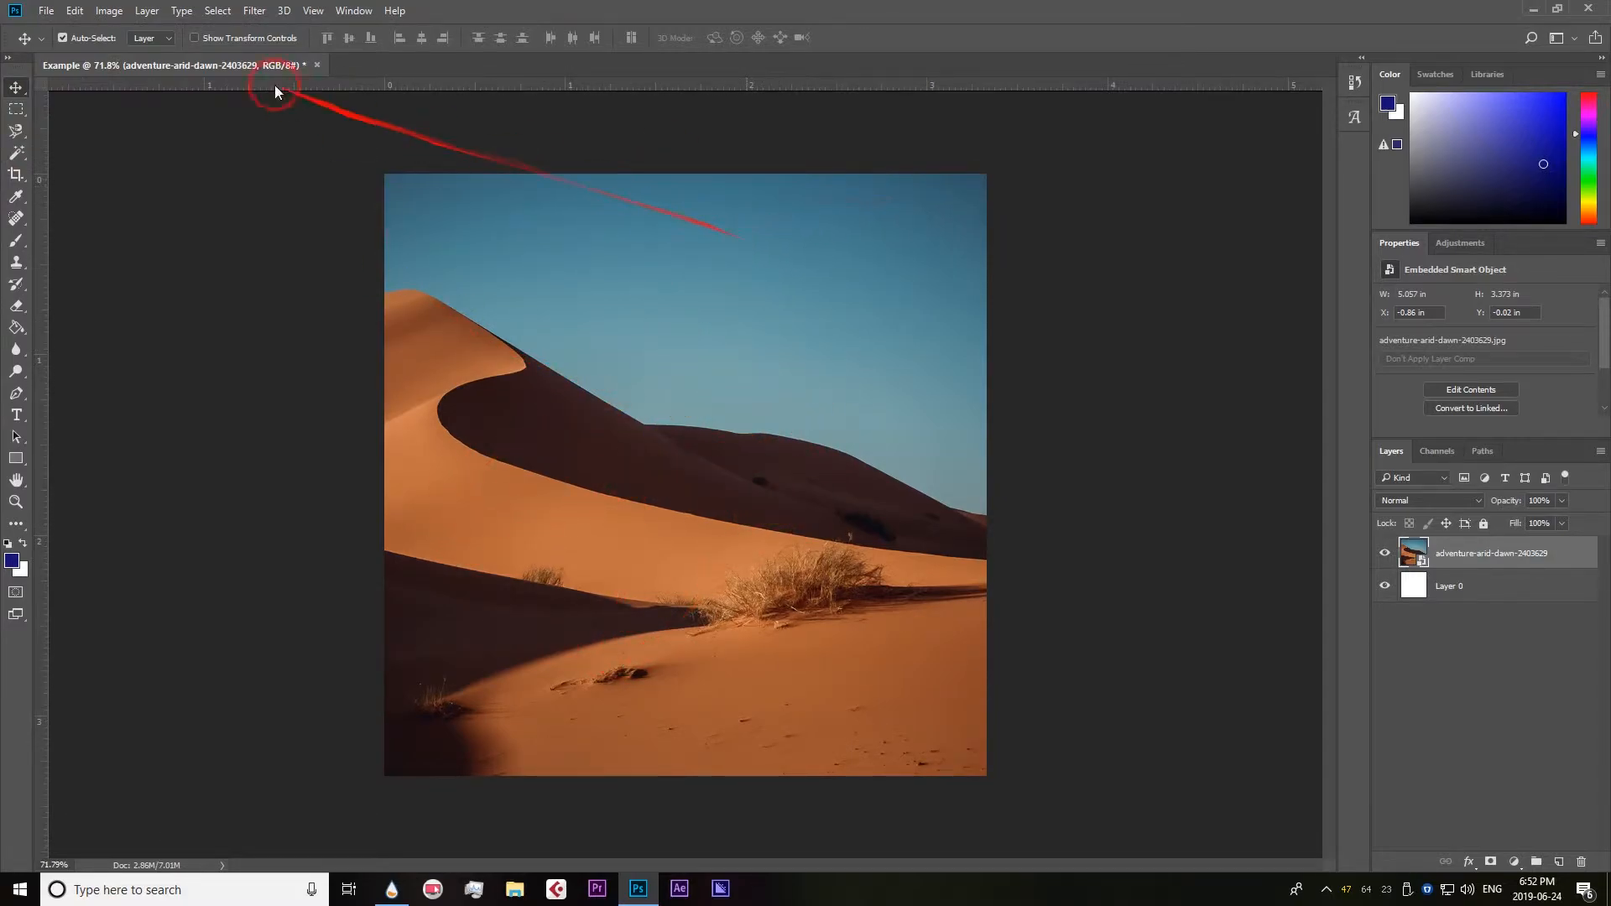
Select the sky above the dunes with Color Range, sampling its blue and setting Fuzziness to 126.
{"action": "left_click", "coordinate": [218, 11]}
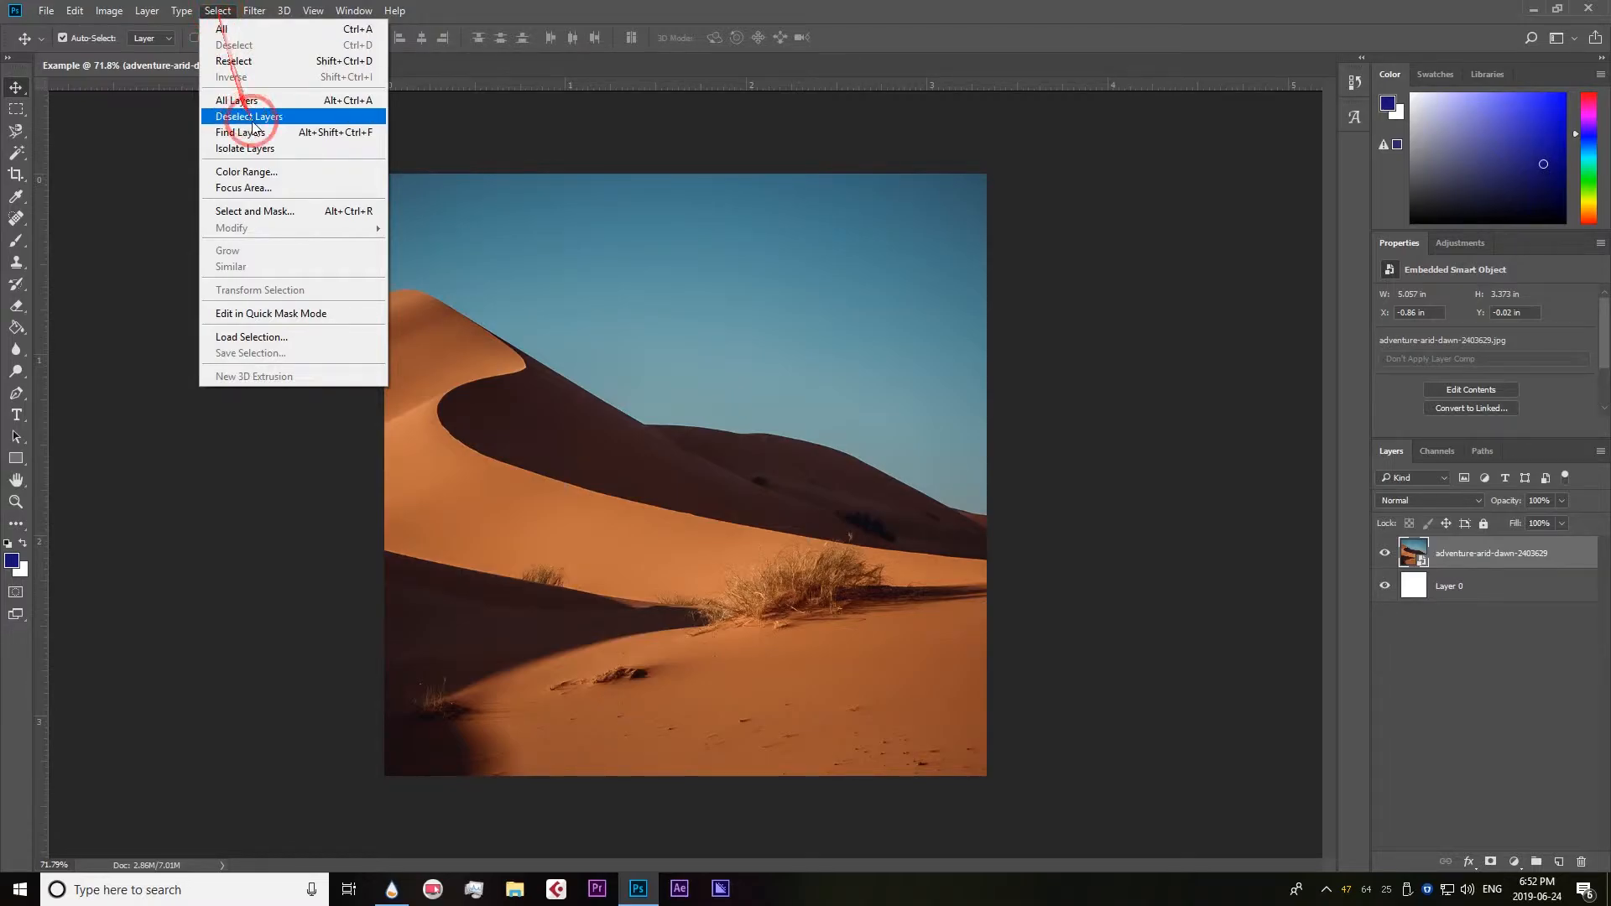
{"action": "left_click", "coordinate": [256, 171]}
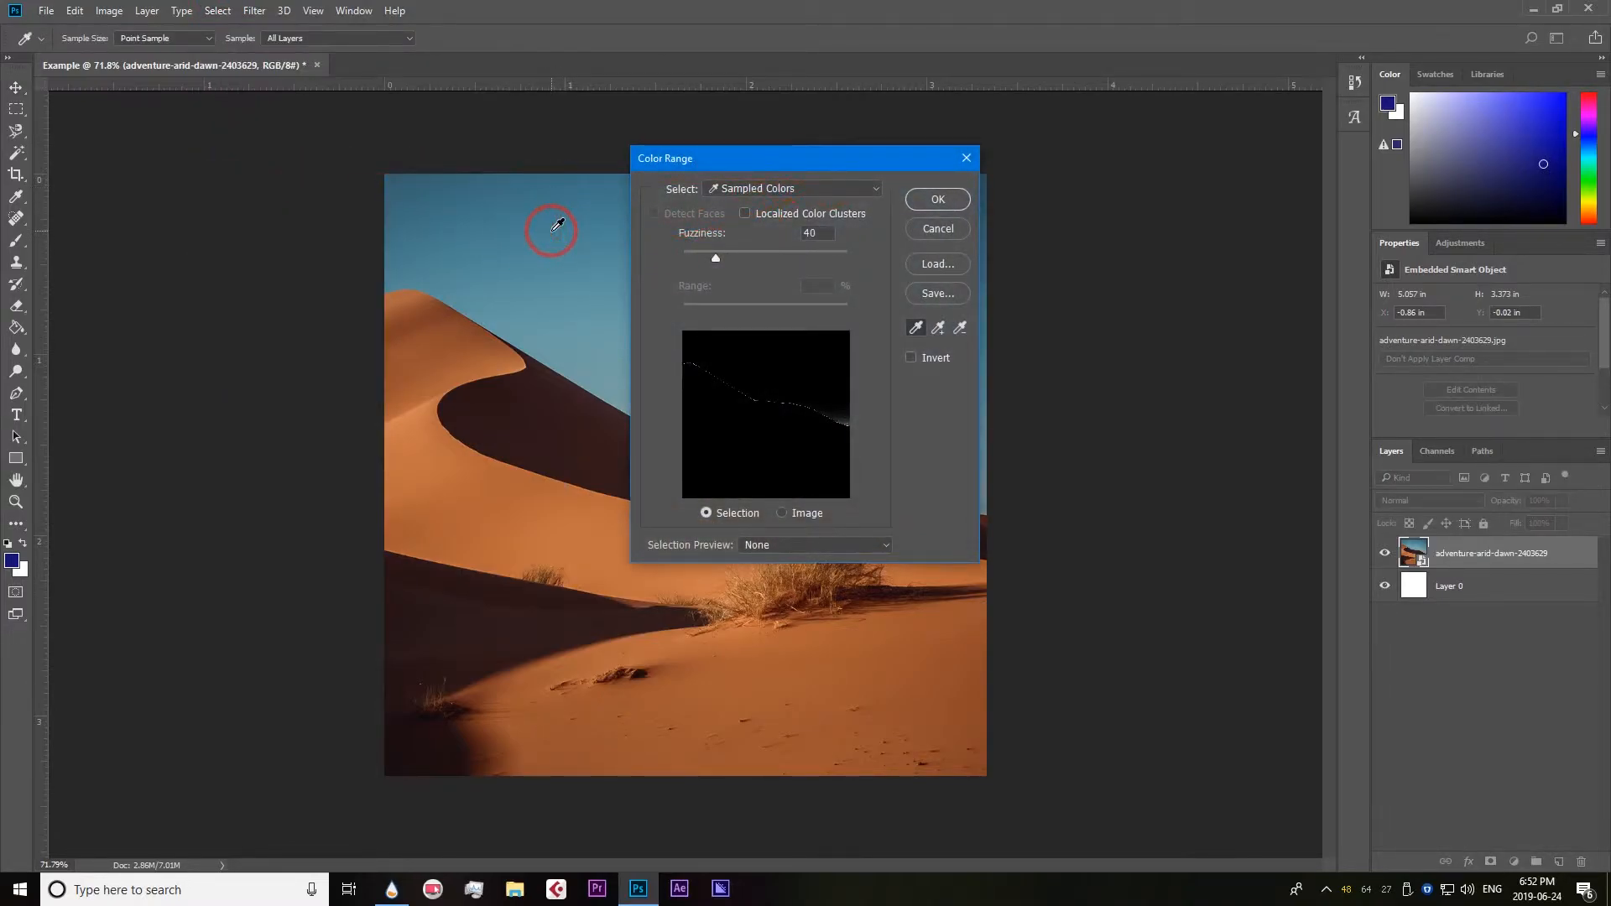
{"action": "left_click", "coordinate": [553, 209]}
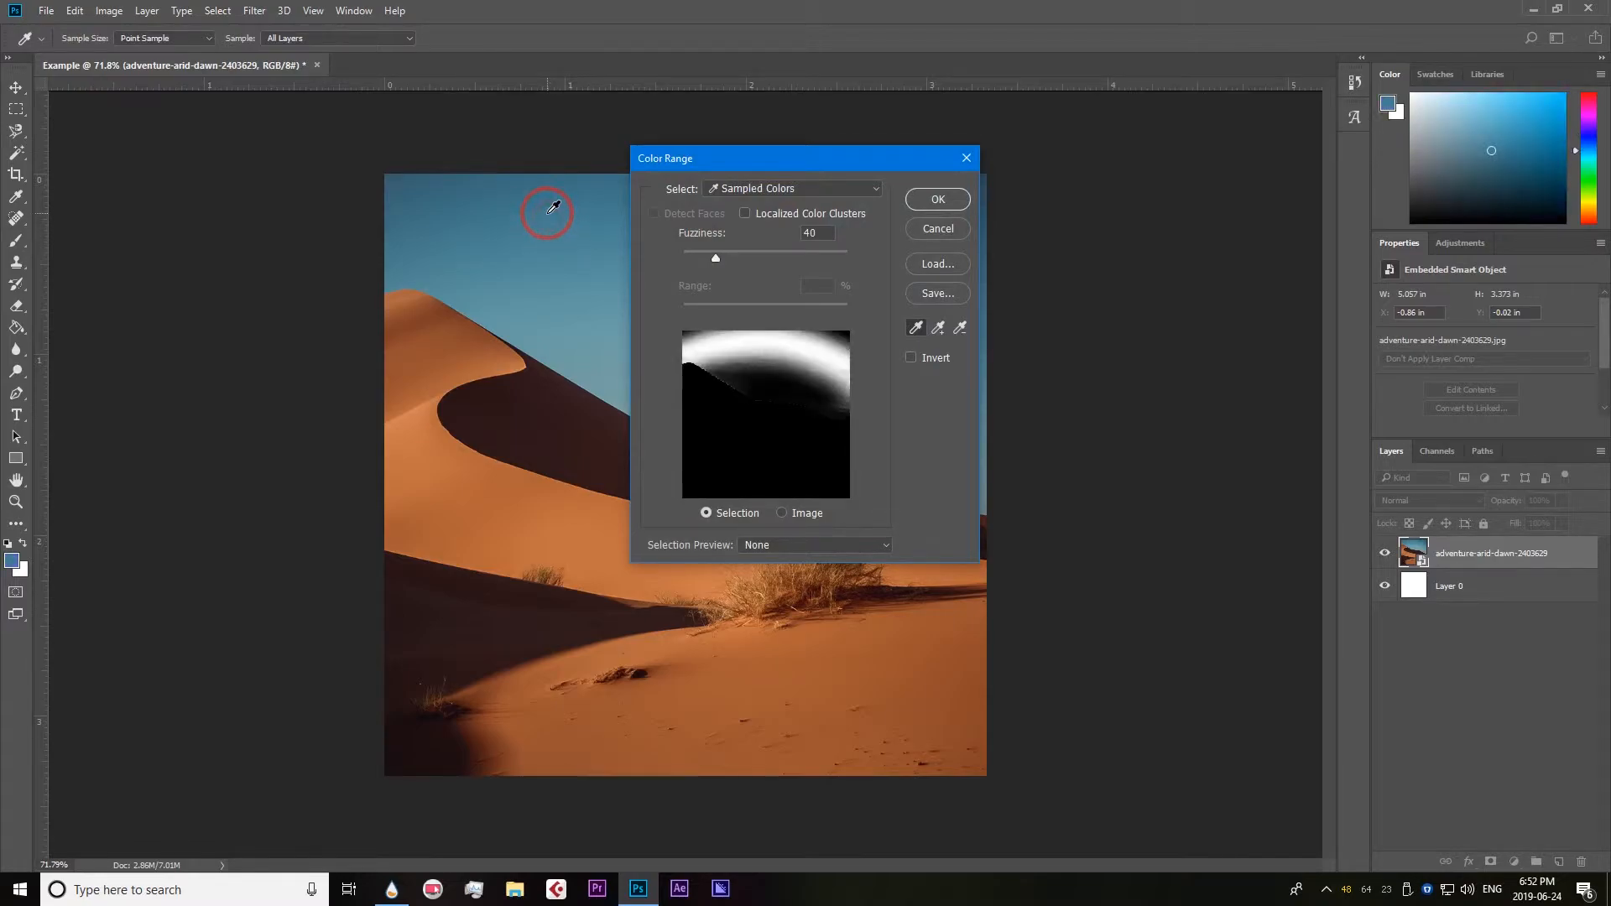
{"action": "left_click_drag", "start_coordinate": [574, 245], "coordinate": [555, 323]}
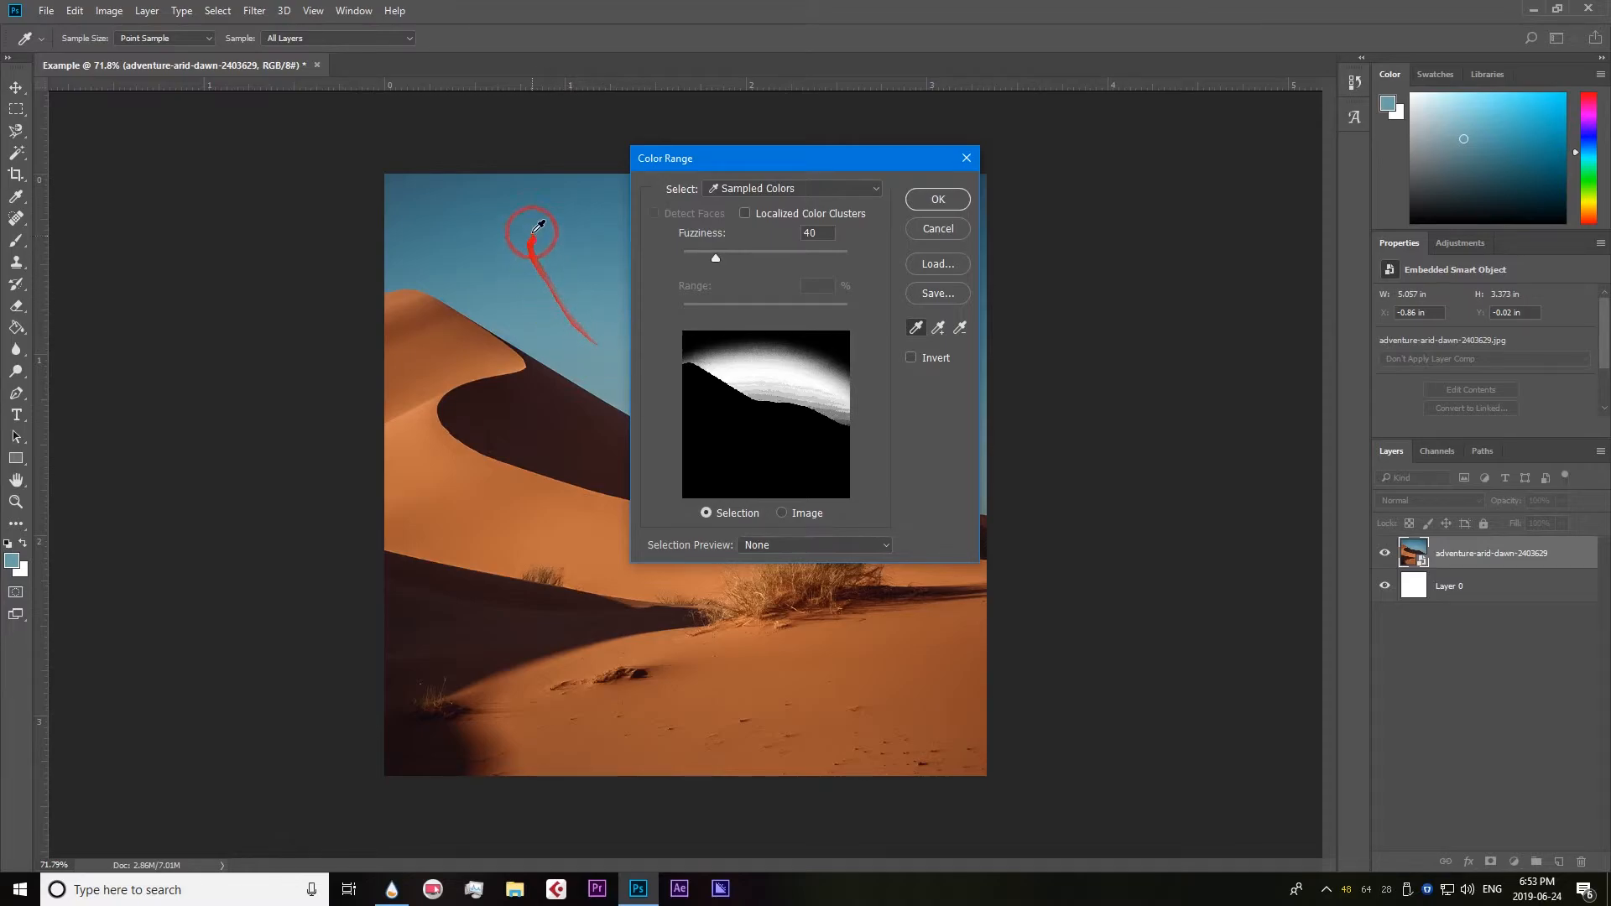
{"action": "left_click_drag", "start_coordinate": [574, 204], "coordinate": [863, 265]}
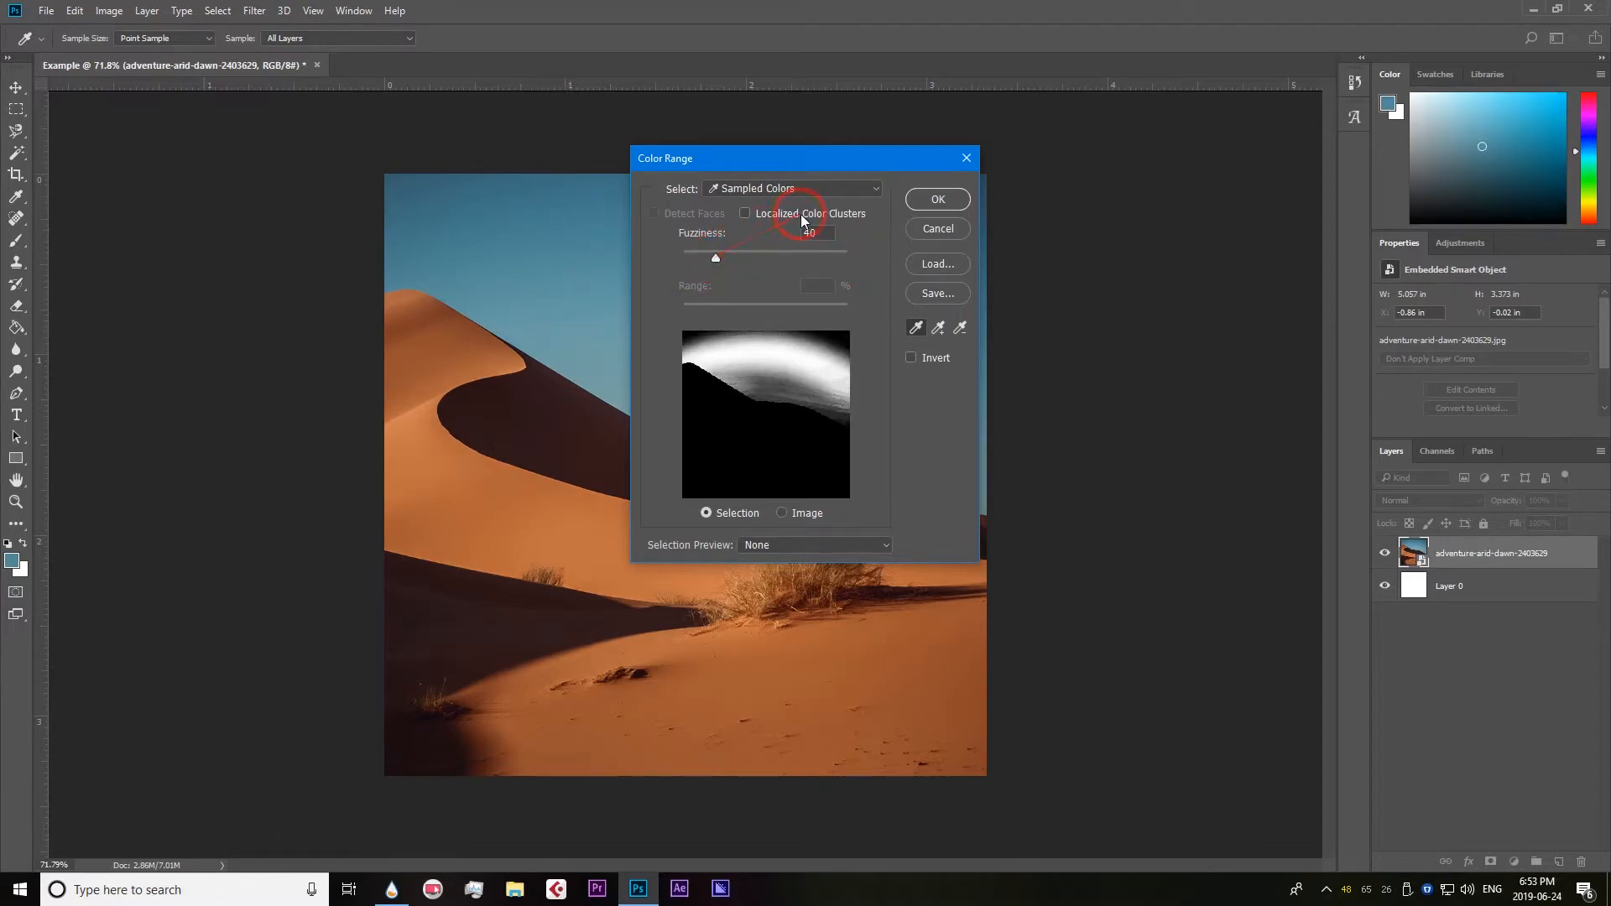
{"action": "left_click_drag", "start_coordinate": [732, 266], "coordinate": [789, 277]}
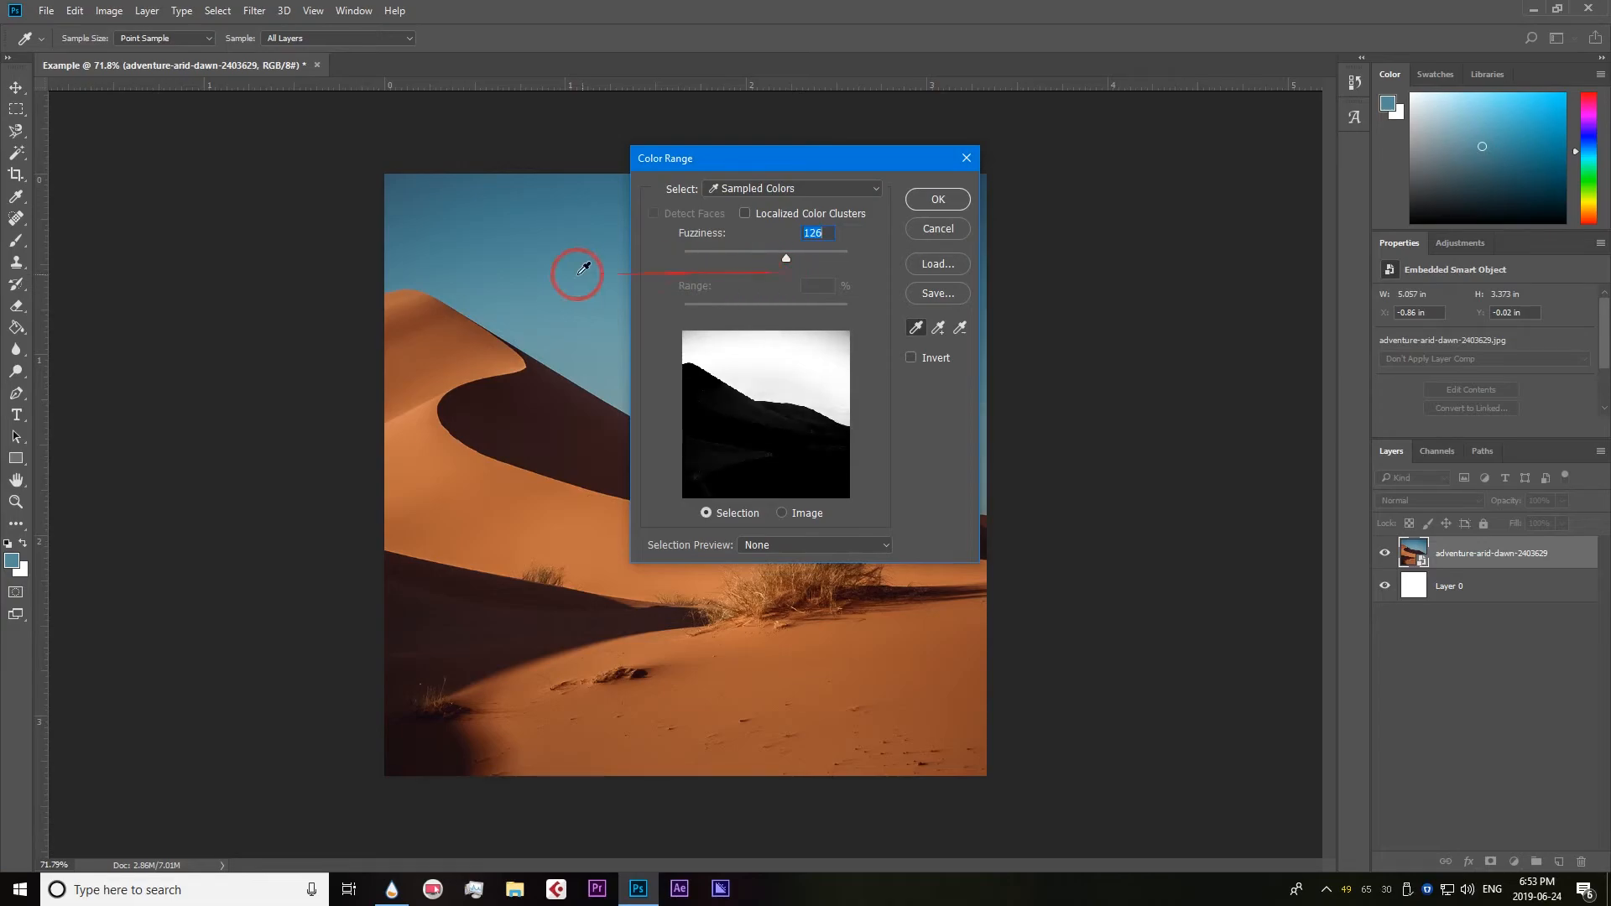
{"action": "left_click", "coordinate": [937, 203]}
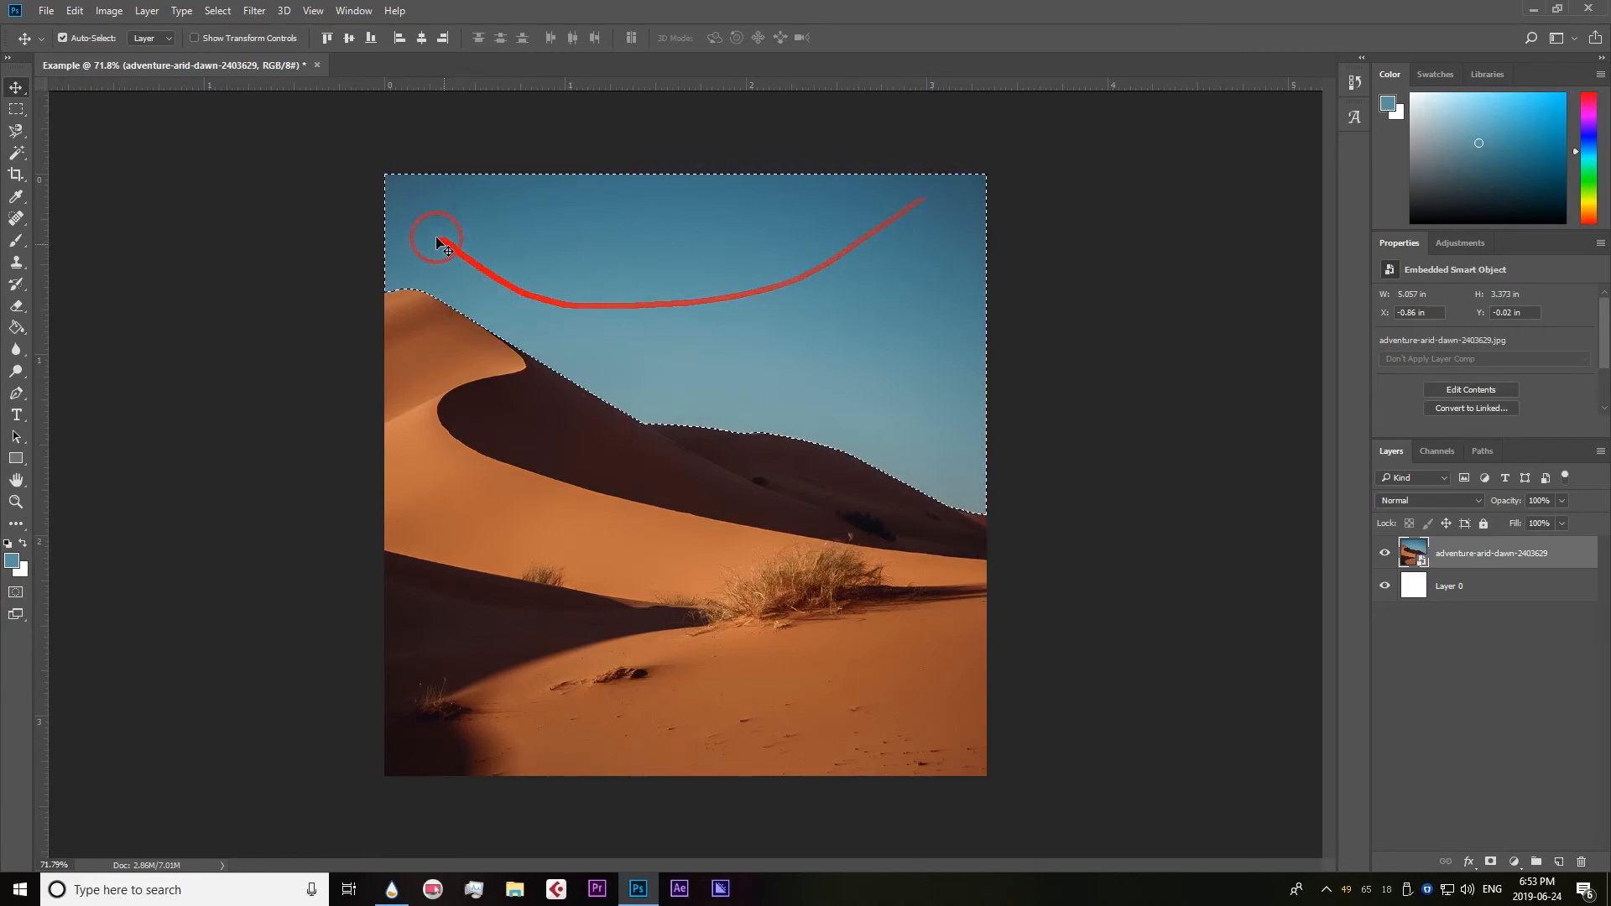